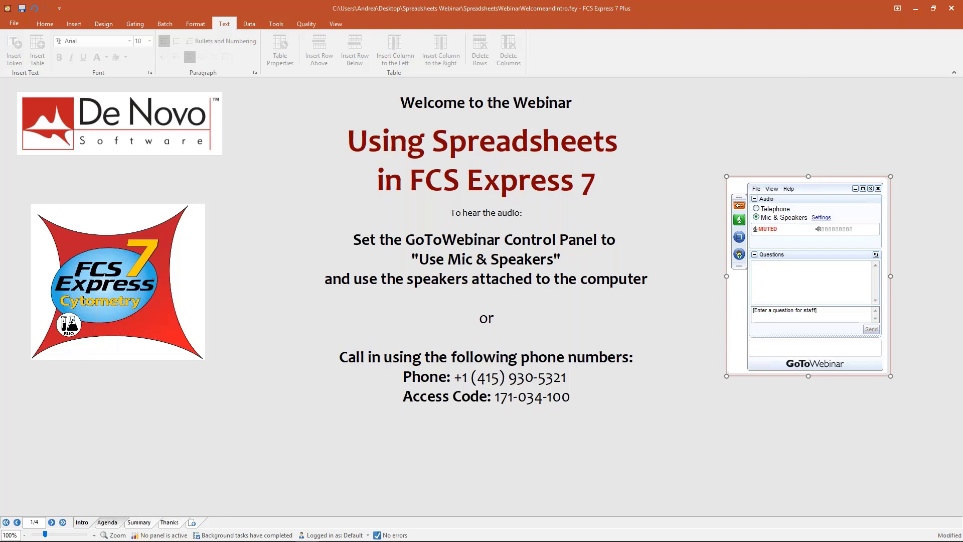
# Step: Go to the Agenda page of the presentation layout
pyautogui.press('pagedown')
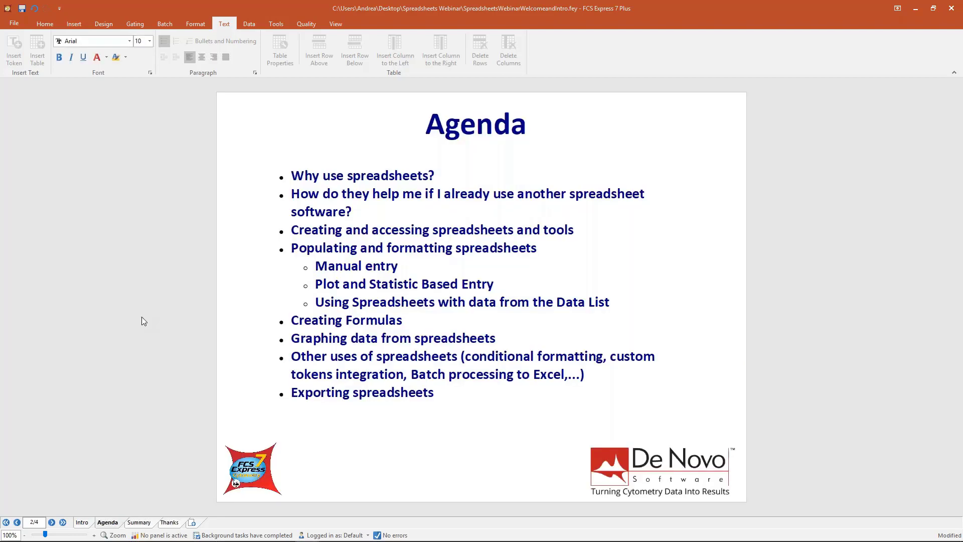
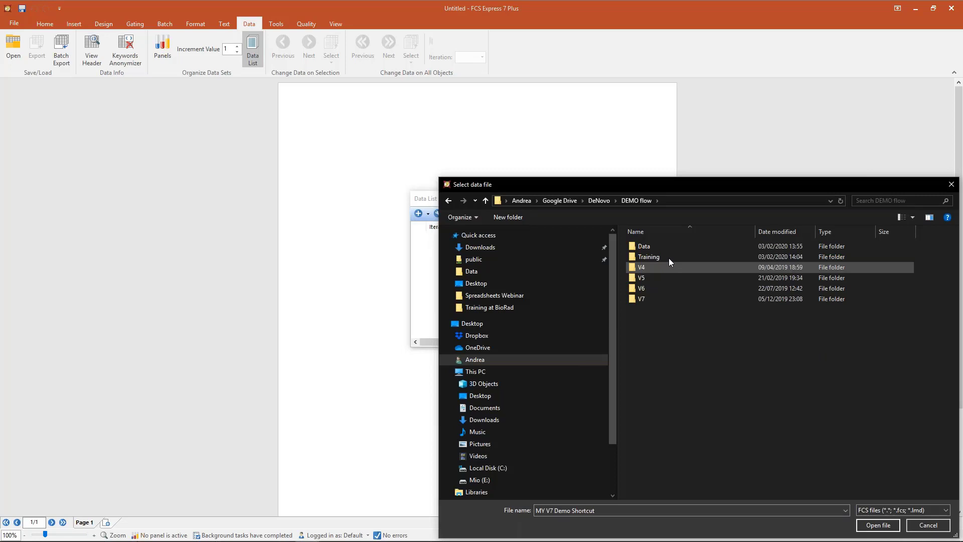
# Step: Load the FCS data files into the data list and set the inserted plot's Y axis to SSC-A
pyautogui.press('Return')
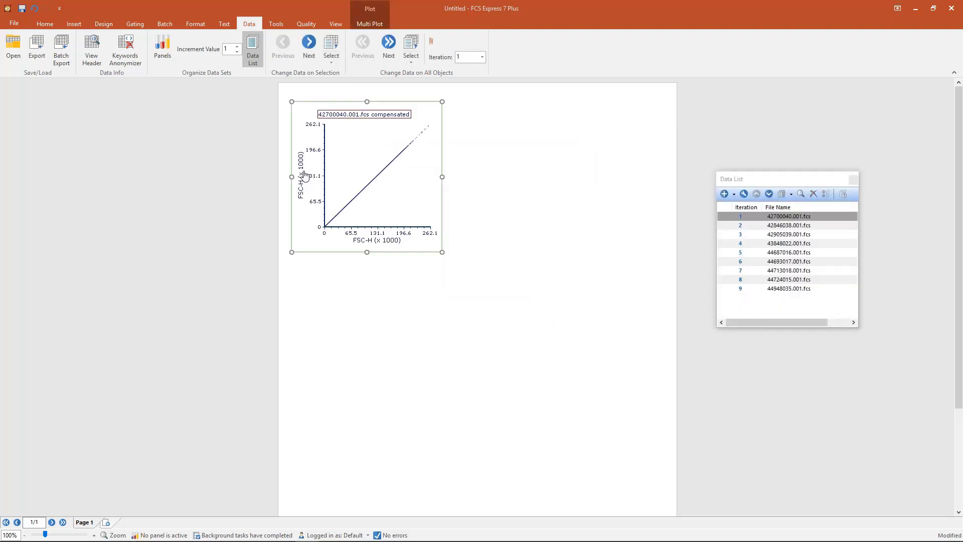
pyautogui.click(301, 175)
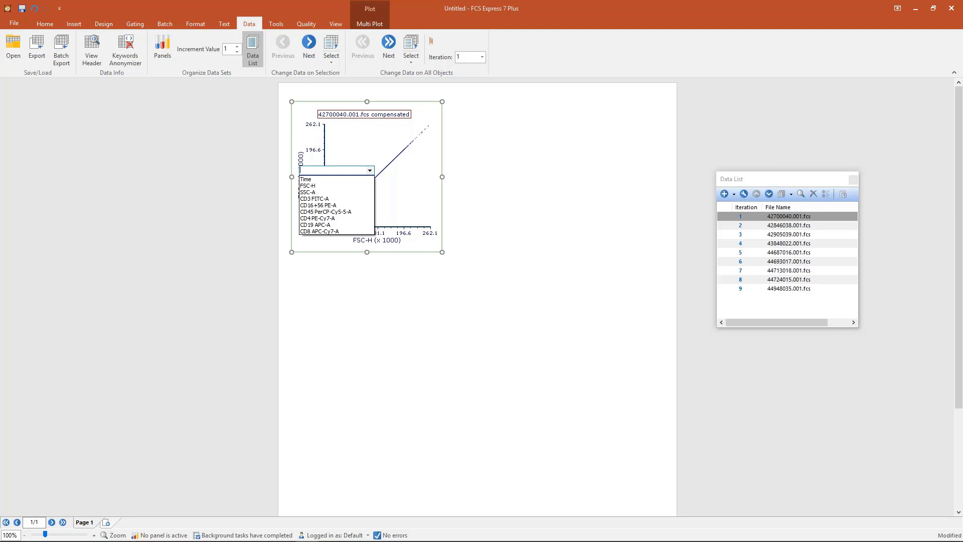
pyautogui.click(308, 192)
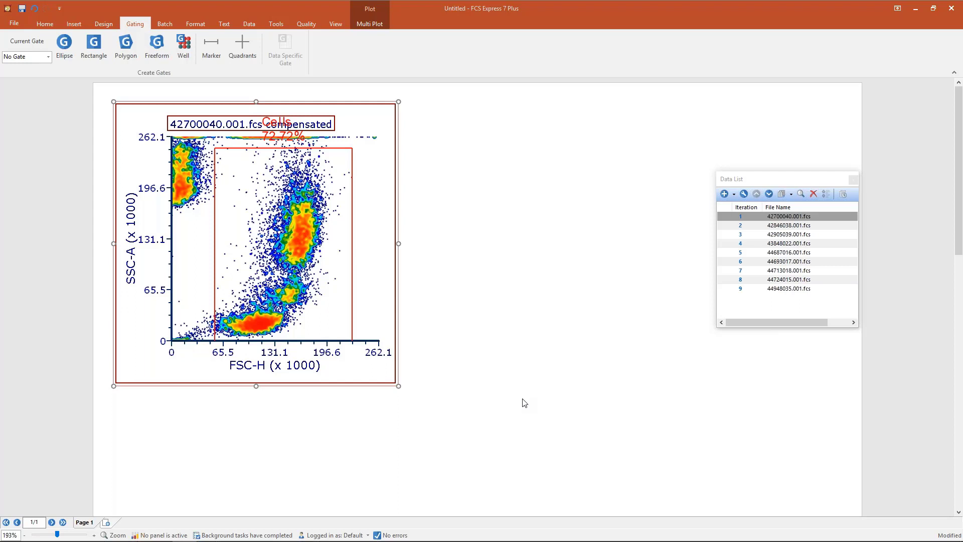
# Step: Insert a new spreadsheet named "First spreadsheet" beside the density plot
pyautogui.click(73, 24)
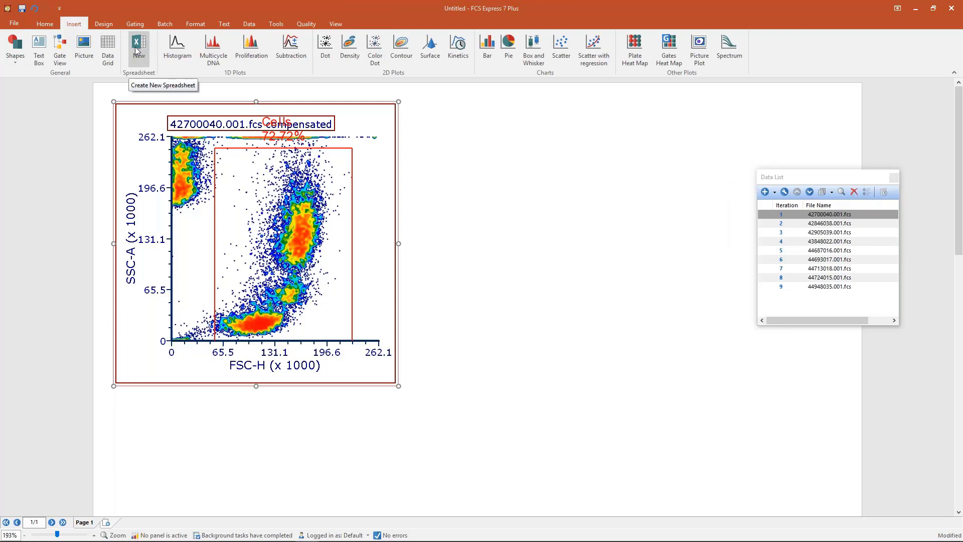
pyautogui.click(134, 47)
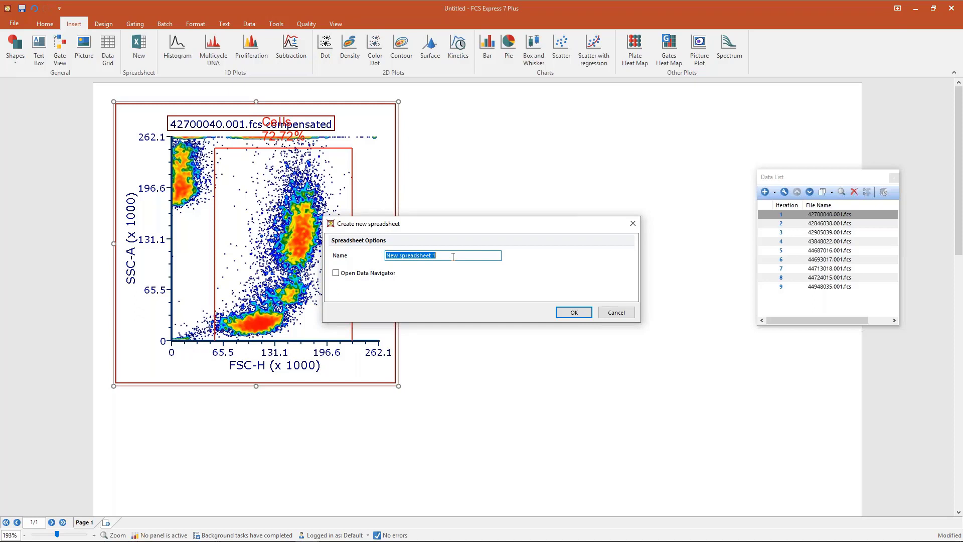
pyautogui.write('First spreadsheet')
pyautogui.click(574, 314)
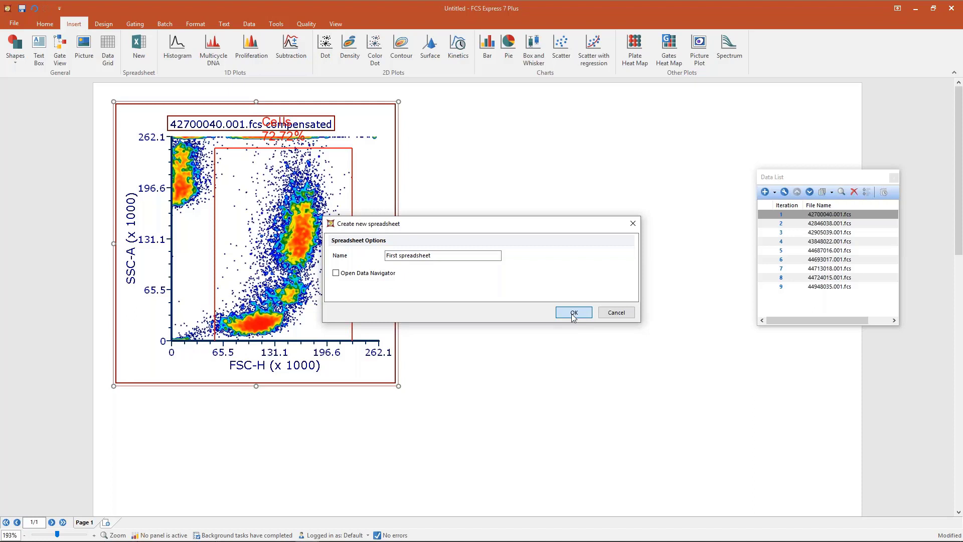
pyautogui.click(574, 313)
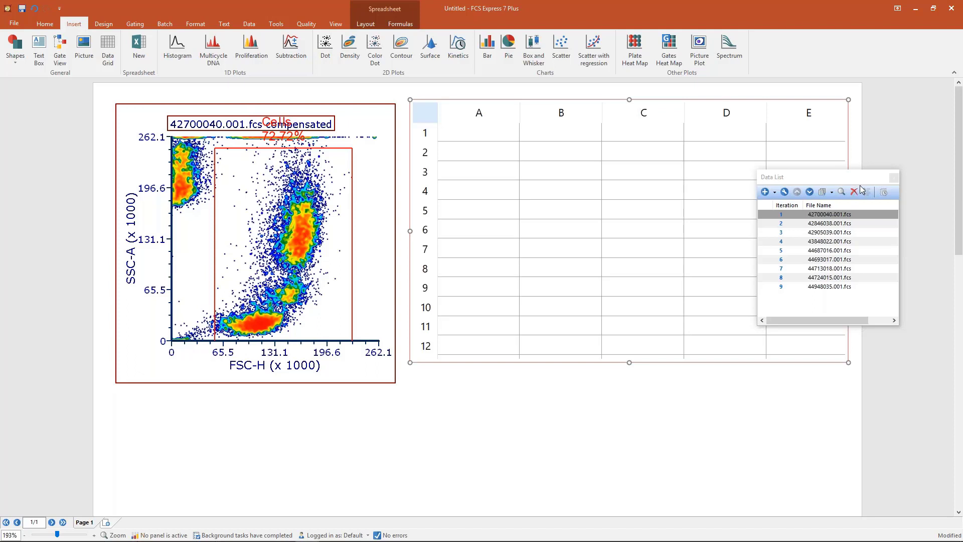
# Step: Show the Data Navigator and dock it in the workspace
pyautogui.doubleClick(479, 182)
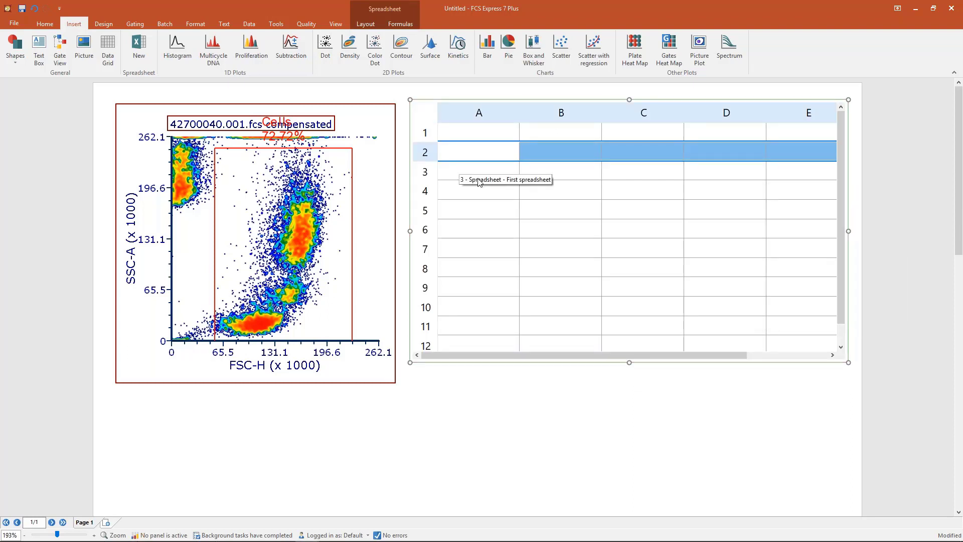
pyautogui.click(333, 25)
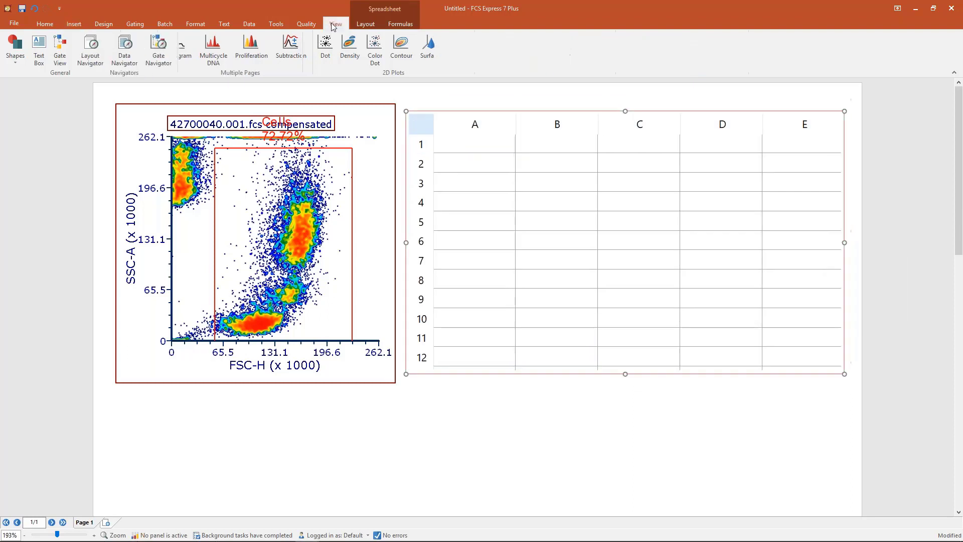
pyautogui.click(125, 47)
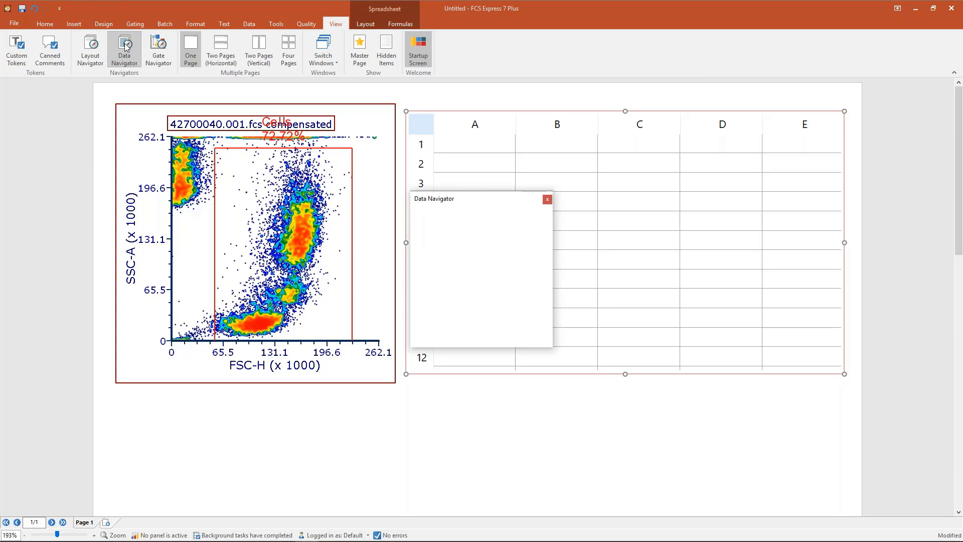
pyautogui.moveTo(451, 198); pyautogui.dragTo(338, 238)
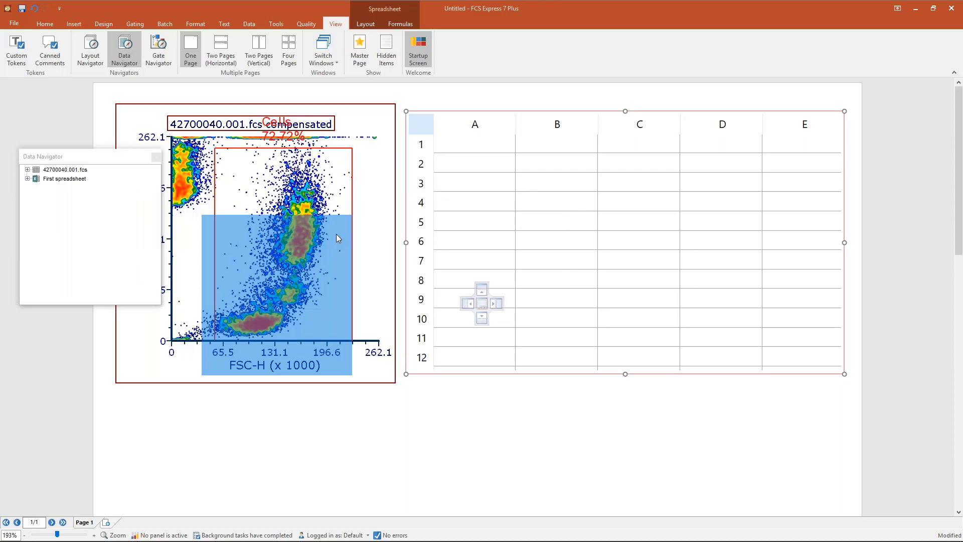
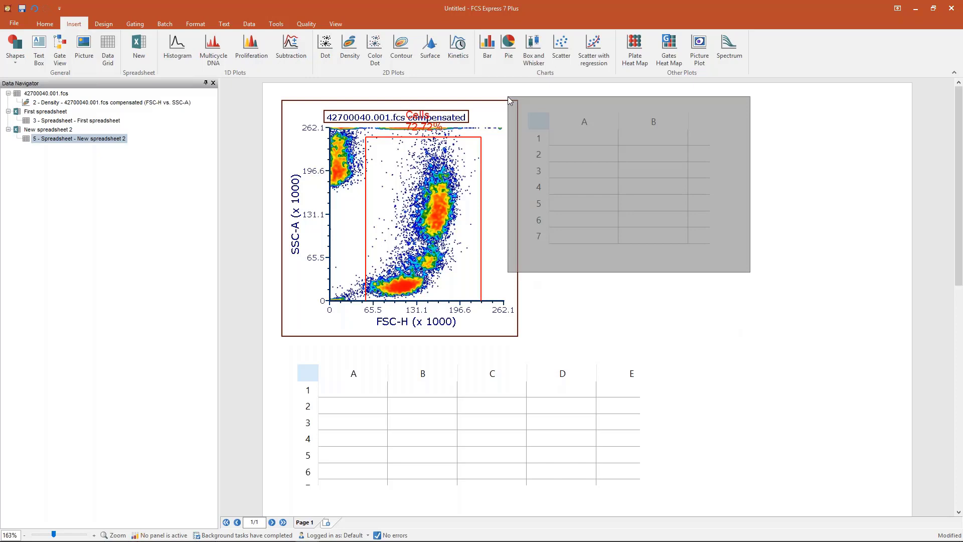
# Step: Place a second view of First spreadsheet on the page and enter a first name in cell A1
pyautogui.moveTo(508, 97); pyautogui.dragTo(508, 97)
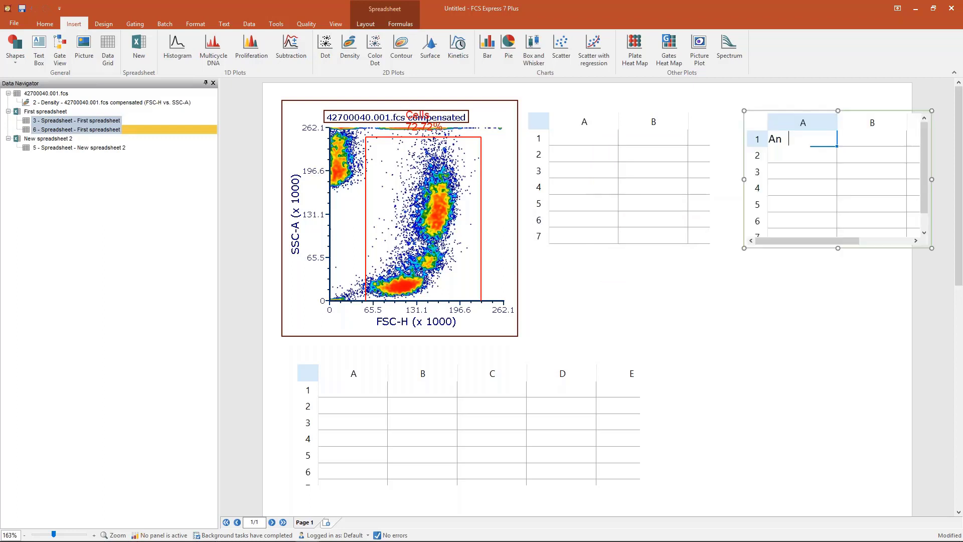
pyautogui.write('drea')
pyautogui.click(581, 172)
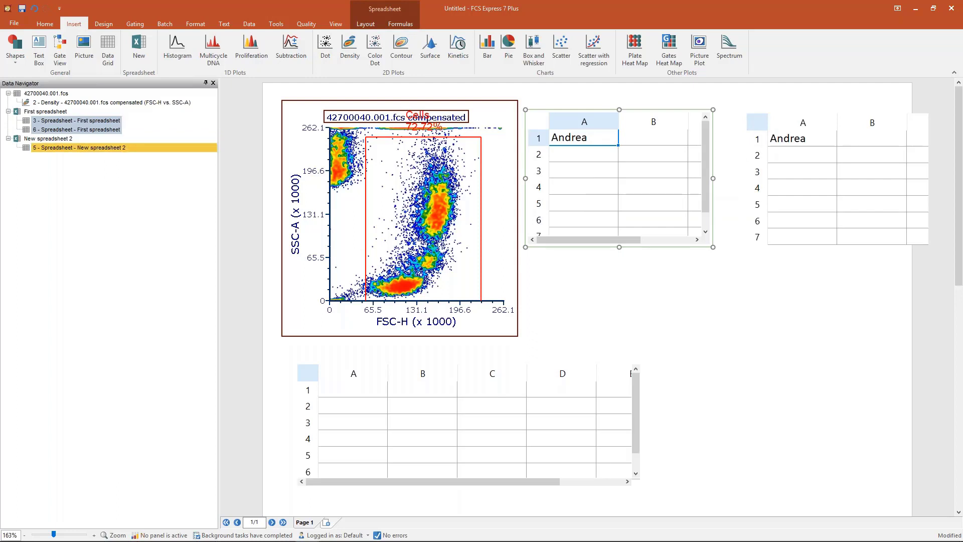
# Step: Resize the New spreadsheet 2 object below the density plot to show columns A to D and seven rows
pyautogui.moveTo(639, 366); pyautogui.dragTo(699, 278)
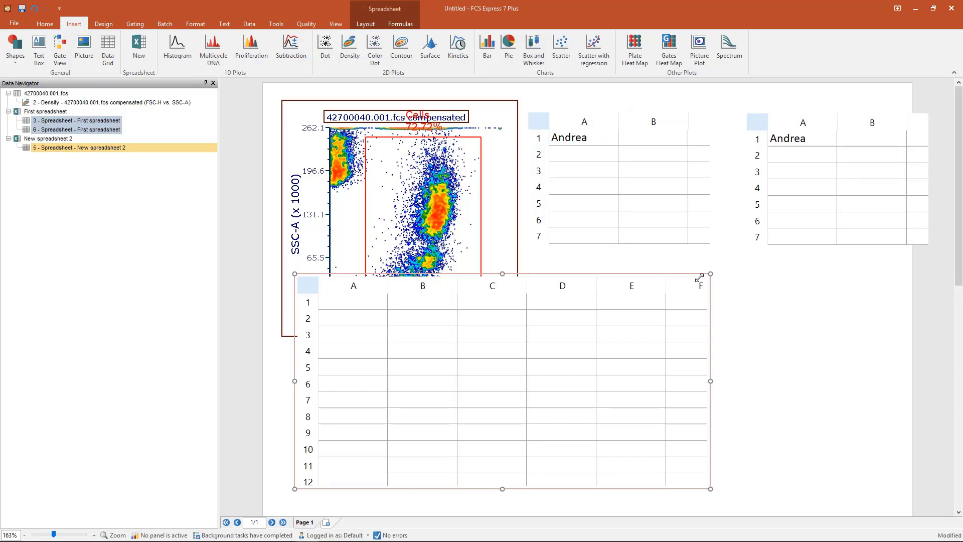
pyautogui.moveTo(699, 278); pyautogui.dragTo(627, 325)
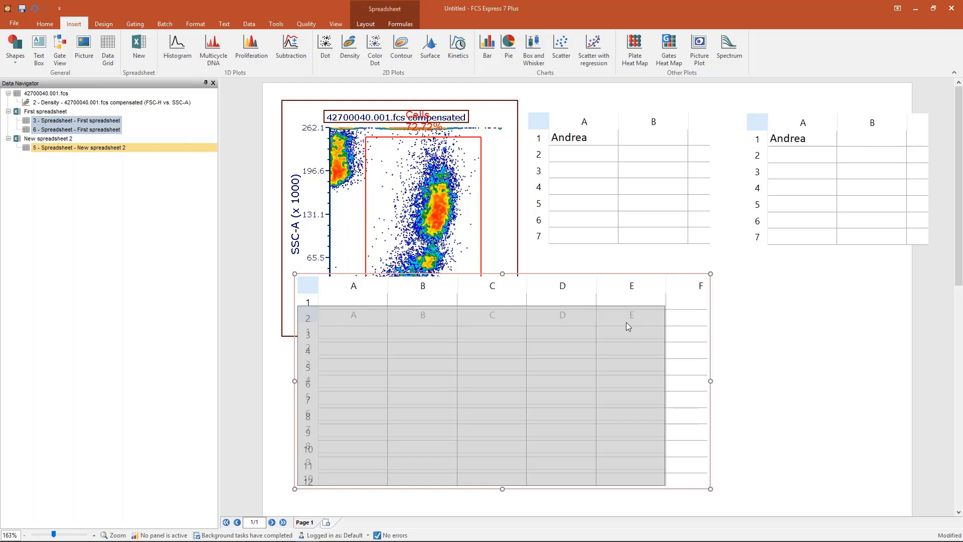
pyautogui.moveTo(626, 322); pyautogui.dragTo(626, 322)
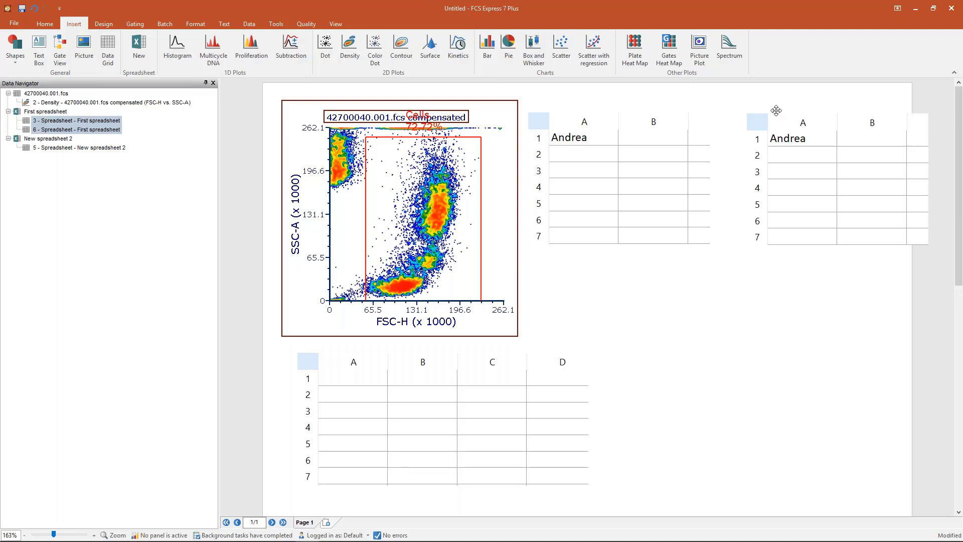
# Step: Remove New spreadsheet 2 and the duplicate view, and enlarge the remaining First spreadsheet to show columns A to E
pyautogui.hotkey('ctrl', 'z')
pyautogui.click(653, 169)
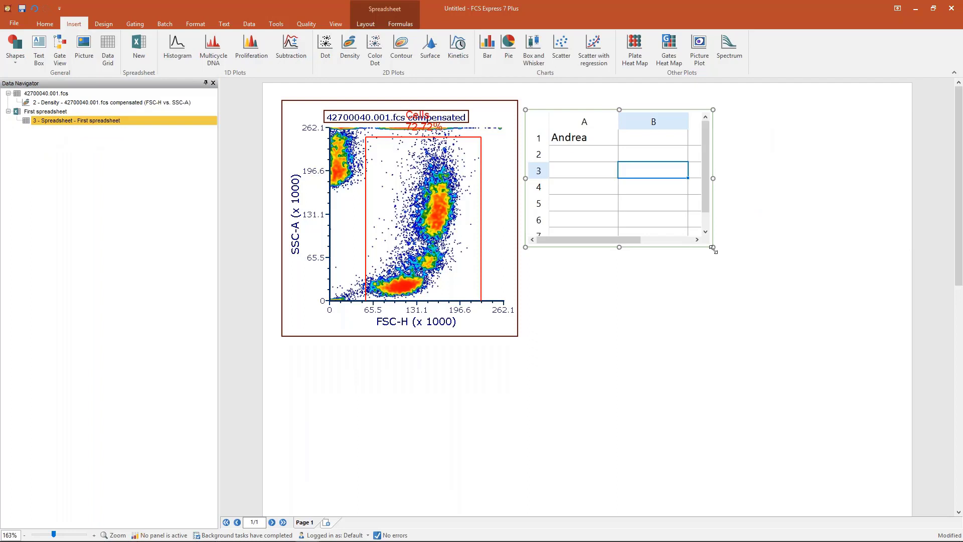
pyautogui.moveTo(713, 248); pyautogui.dragTo(902, 352)
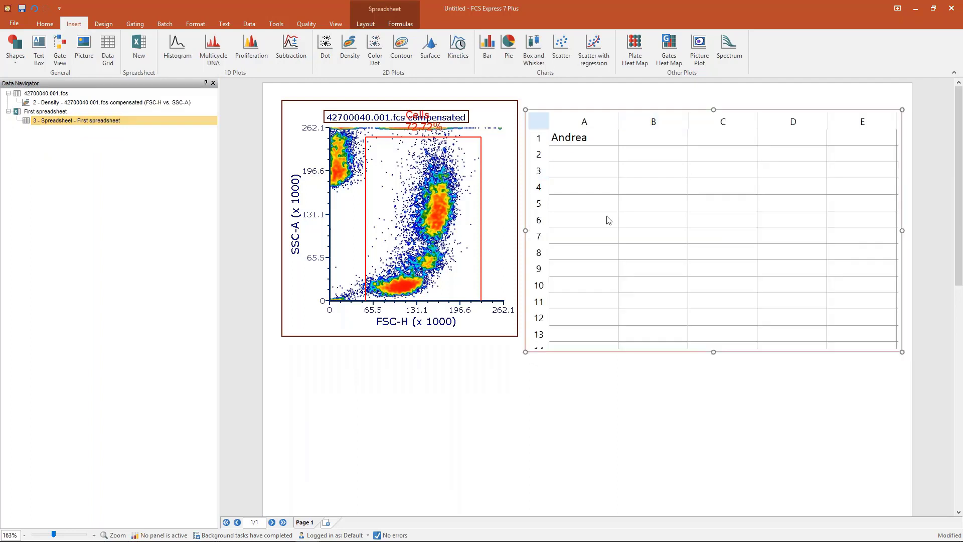
pyautogui.doubleClick(660, 169)
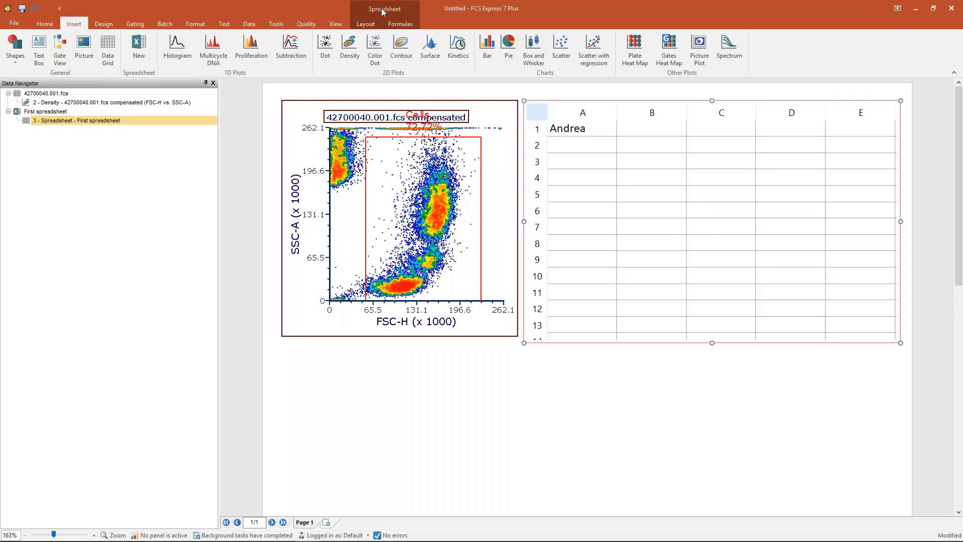
# Step: Examine the spreadsheet layout options for merging cells, conditional formatting, cell formatting and freezing panes
pyautogui.click(370, 25)
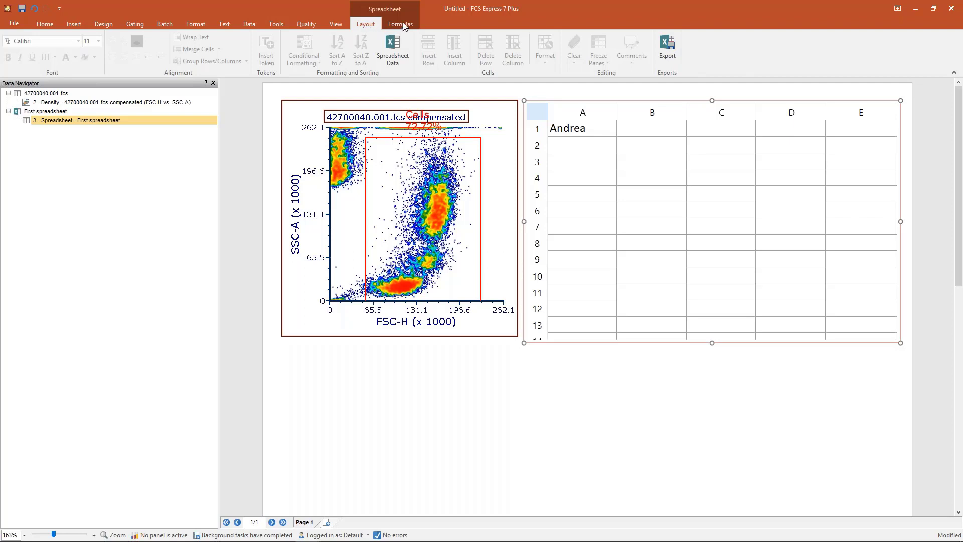
pyautogui.click(642, 175)
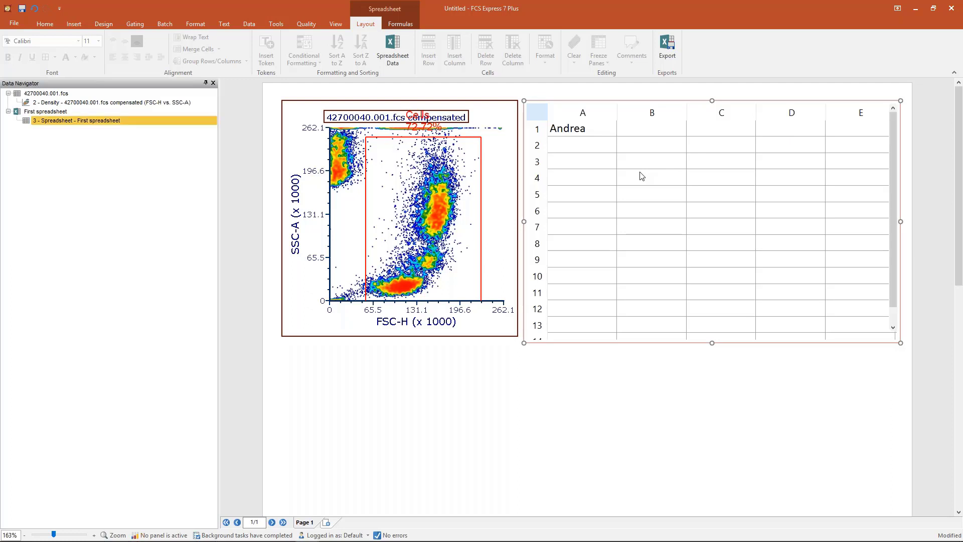
pyautogui.click(642, 176)
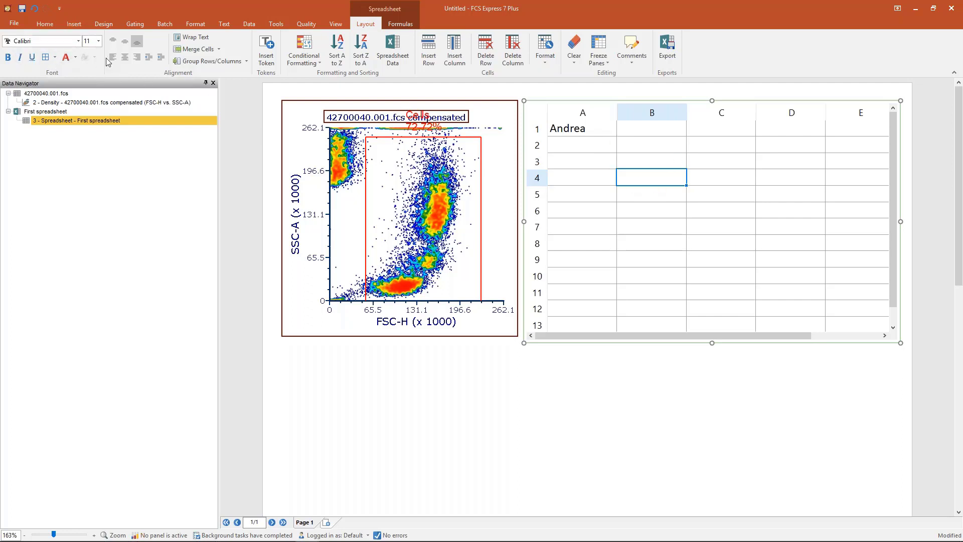
pyautogui.click(218, 49)
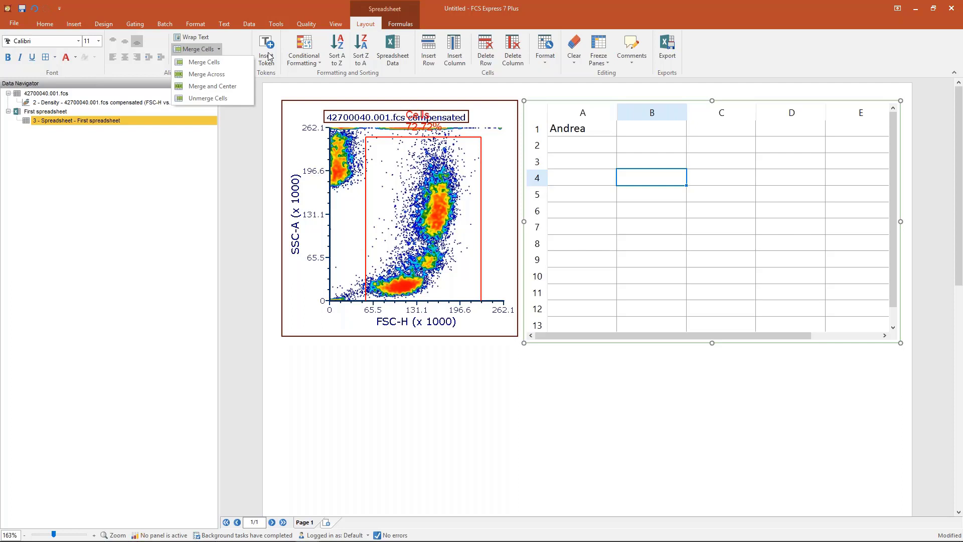
pyautogui.click(275, 86)
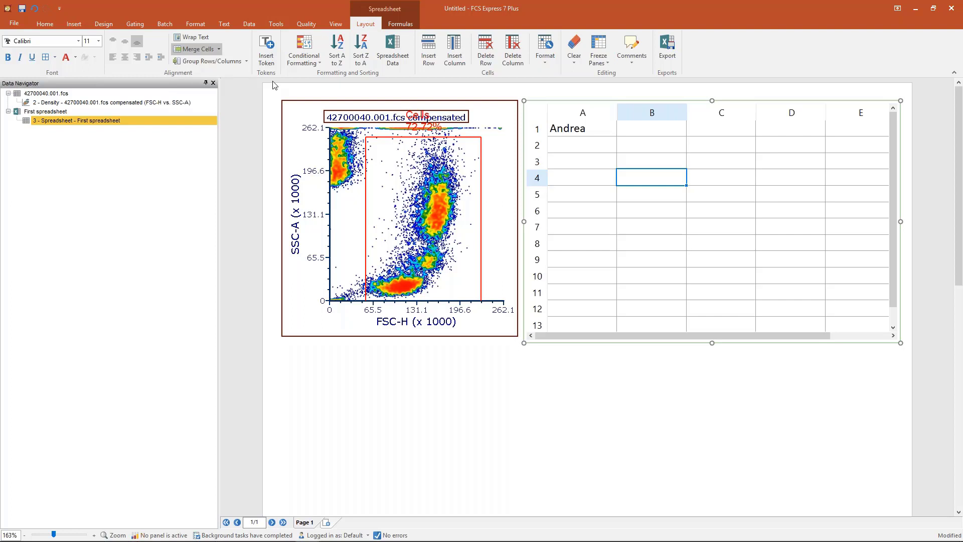
pyautogui.press('Left')
pyautogui.click(304, 50)
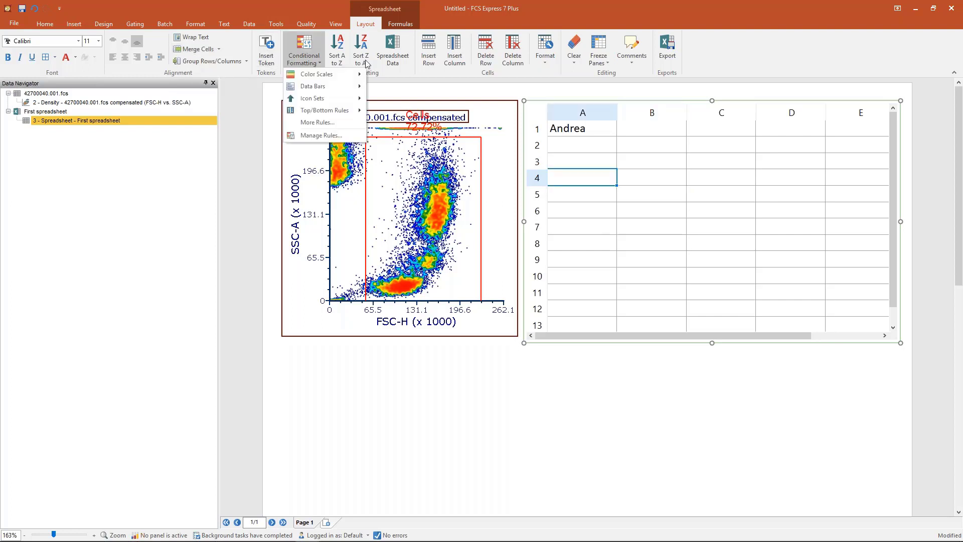
pyautogui.click(545, 50)
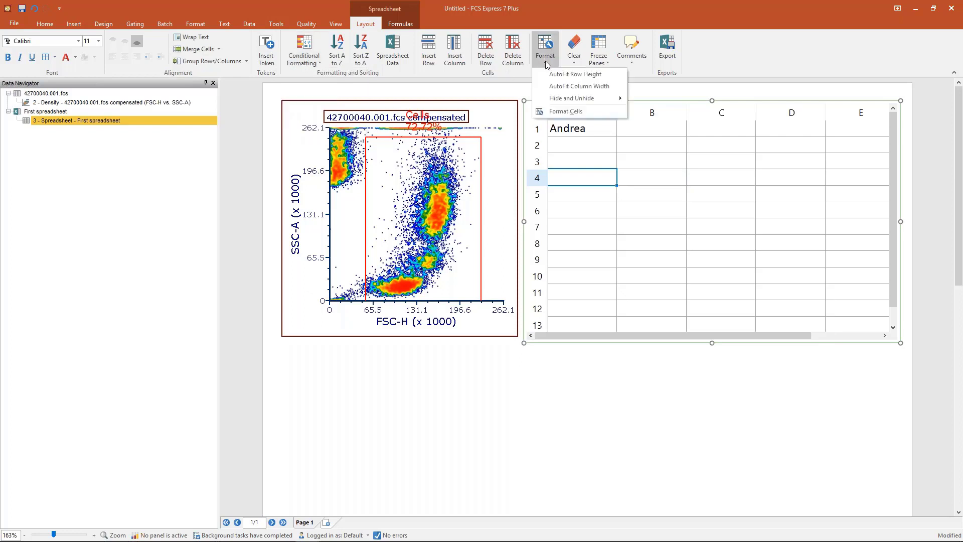
pyautogui.click(607, 63)
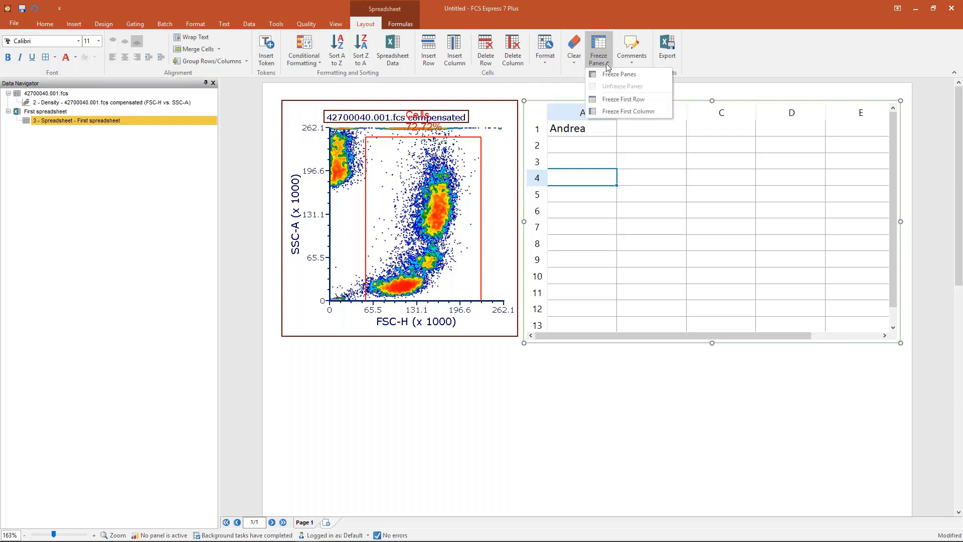
pyautogui.click(671, 182)
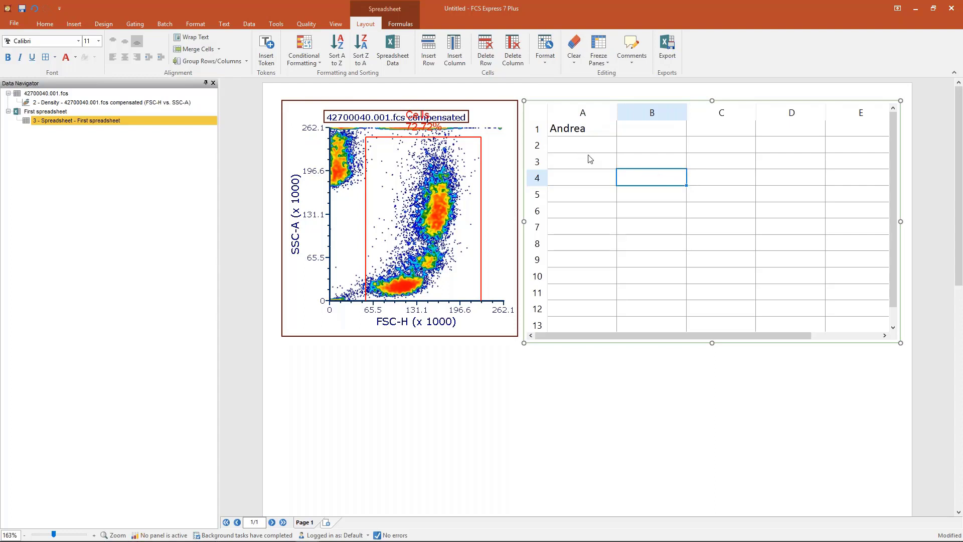
# Step: Replace the text in cell A1 of First spreadsheet with 123
pyautogui.click(589, 129)
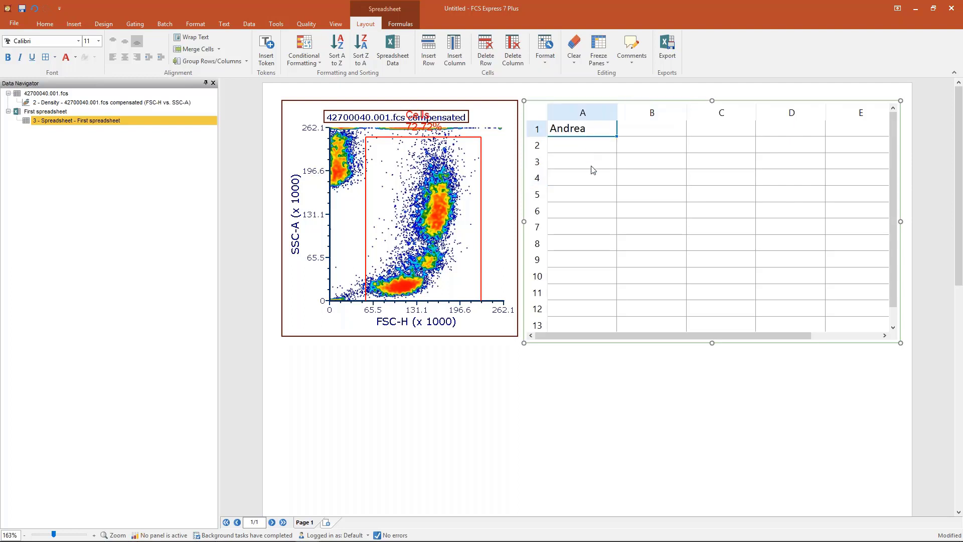
pyautogui.doubleClick(589, 131)
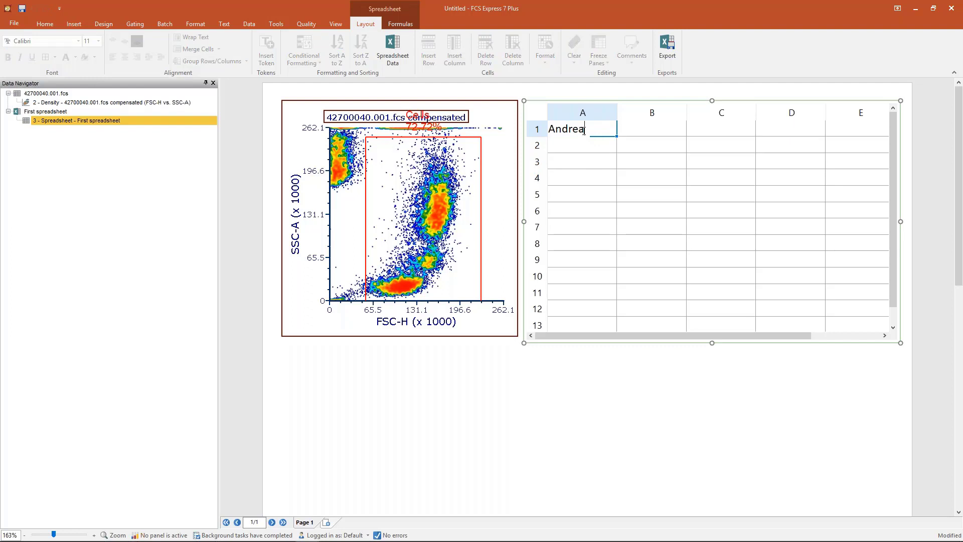
pyautogui.moveTo(584, 132); pyautogui.dragTo(549, 131)
pyautogui.write('123')
pyautogui.click(597, 183)
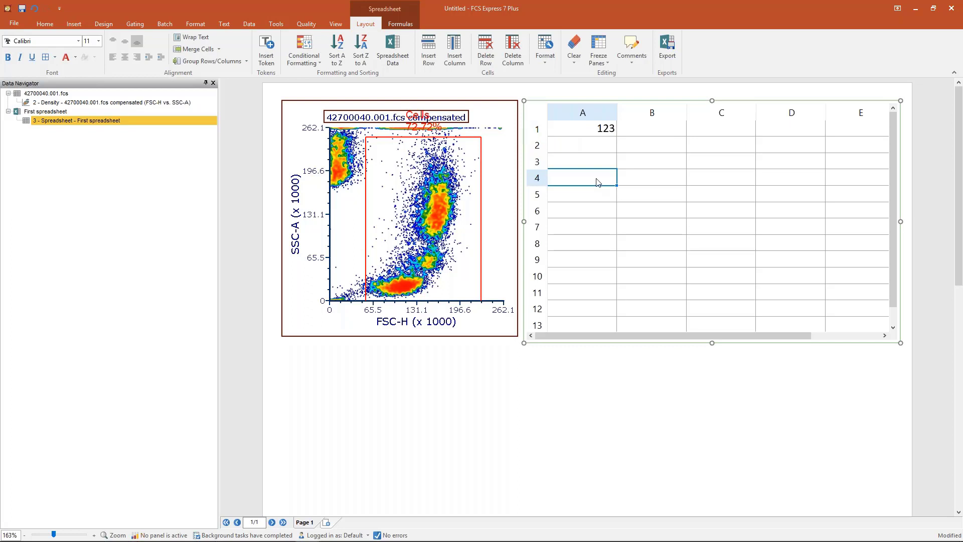
# Step: Examine the spreadsheet function library, including the financial, lookup and reference, and statistical functions
pyautogui.click(400, 24)
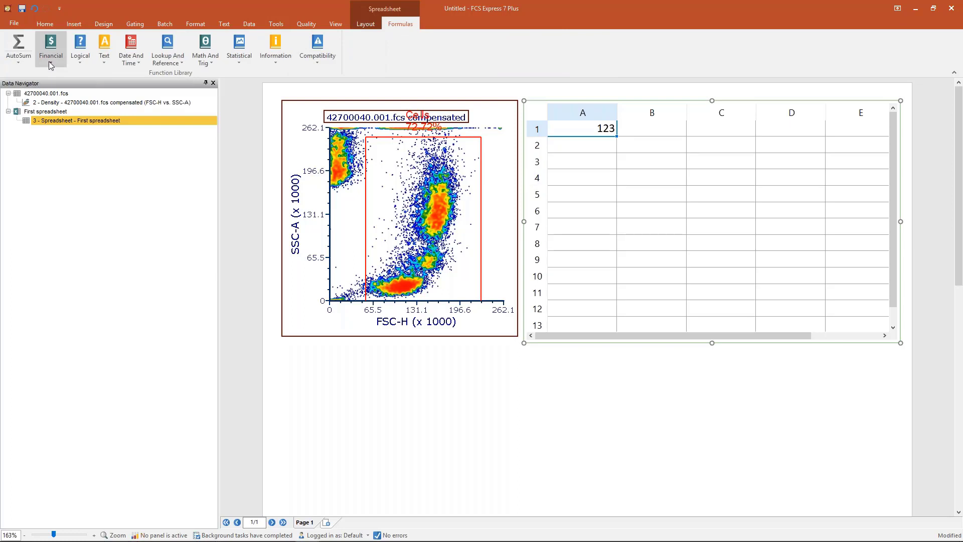
pyautogui.click(50, 61)
pyautogui.click(180, 63)
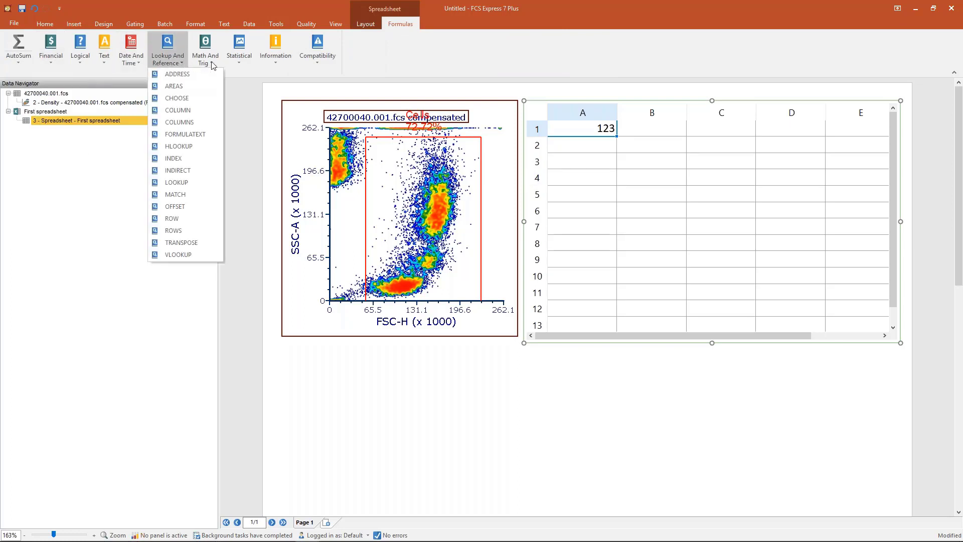
pyautogui.click(247, 62)
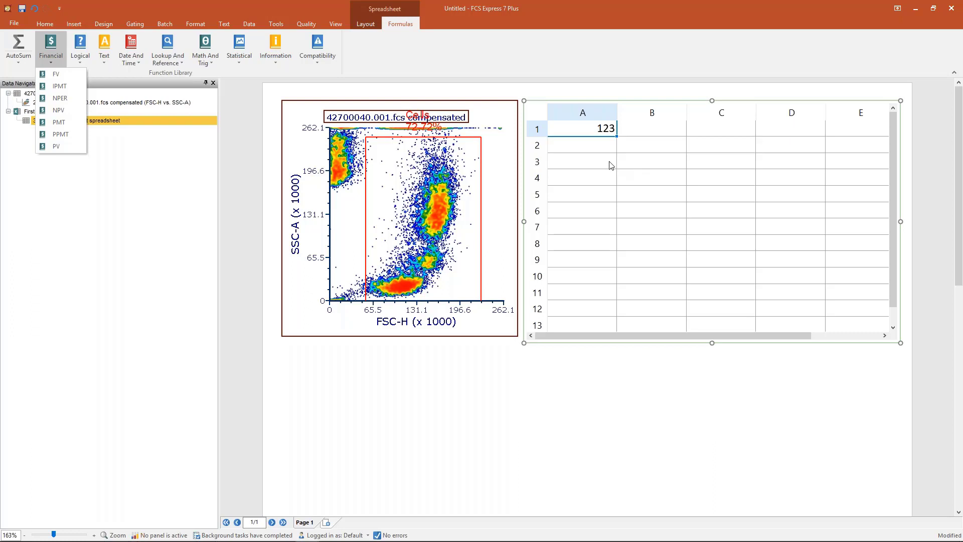
pyautogui.click(643, 180)
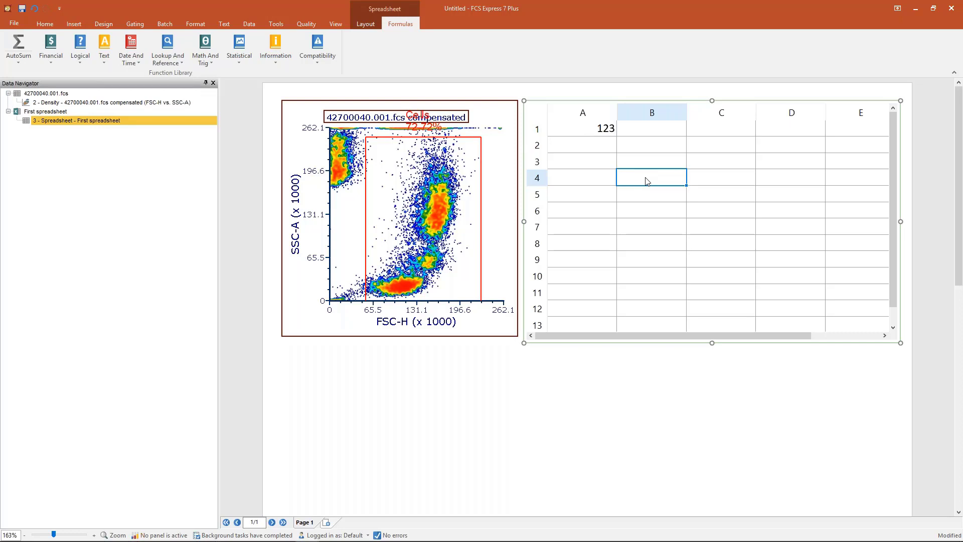
pyautogui.click(592, 131)
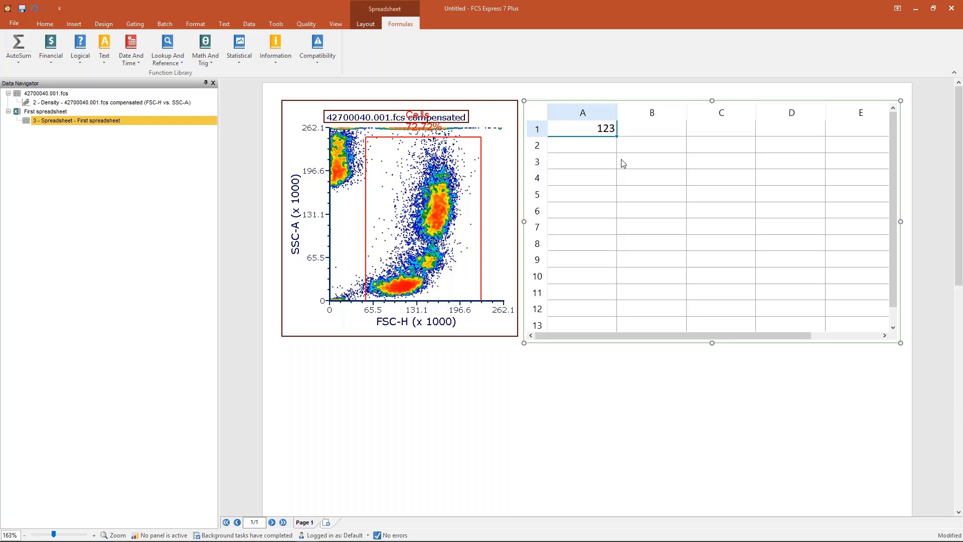
# Step: Enter 78 in cell A2 and the formula =A1+A2 in cell A3 of First spreadsheet
pyautogui.click(598, 146)
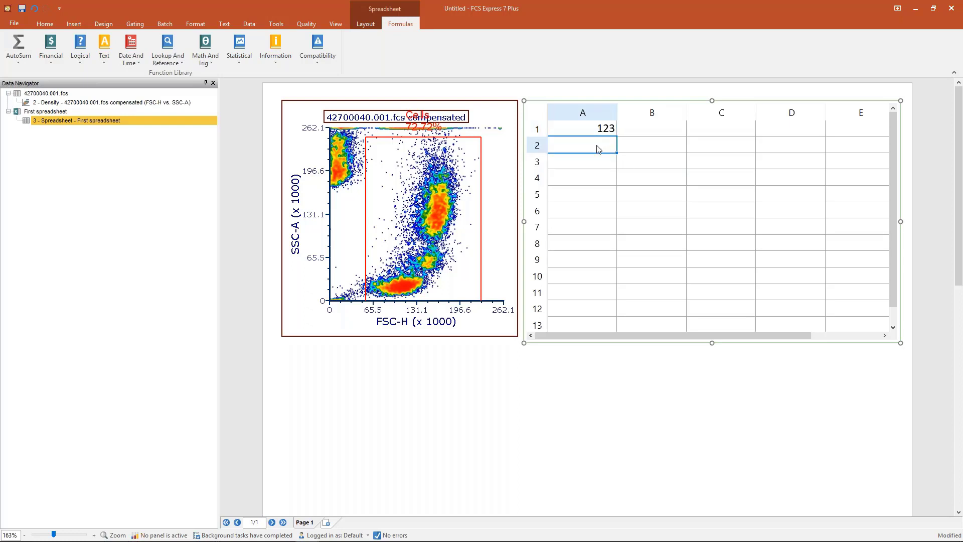
pyautogui.write('78')
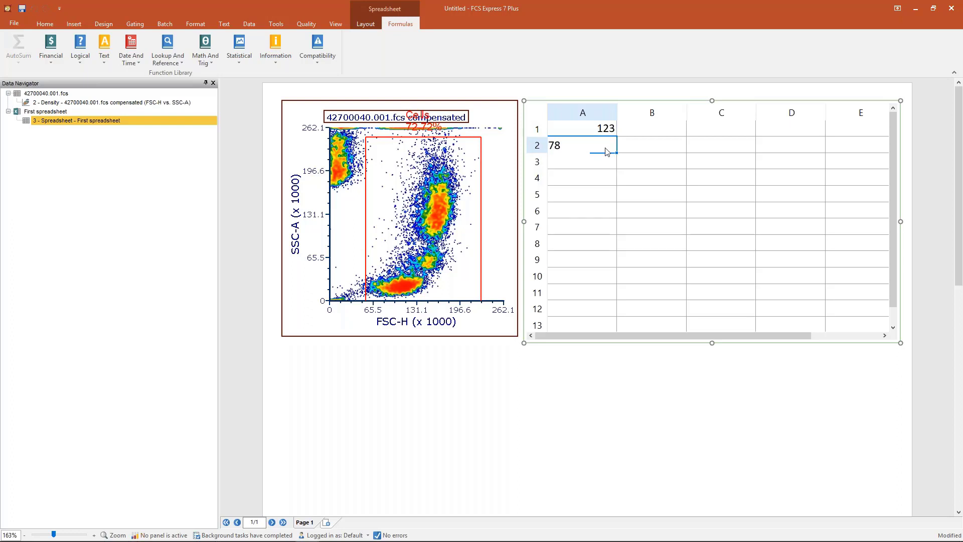
pyautogui.press('Return')
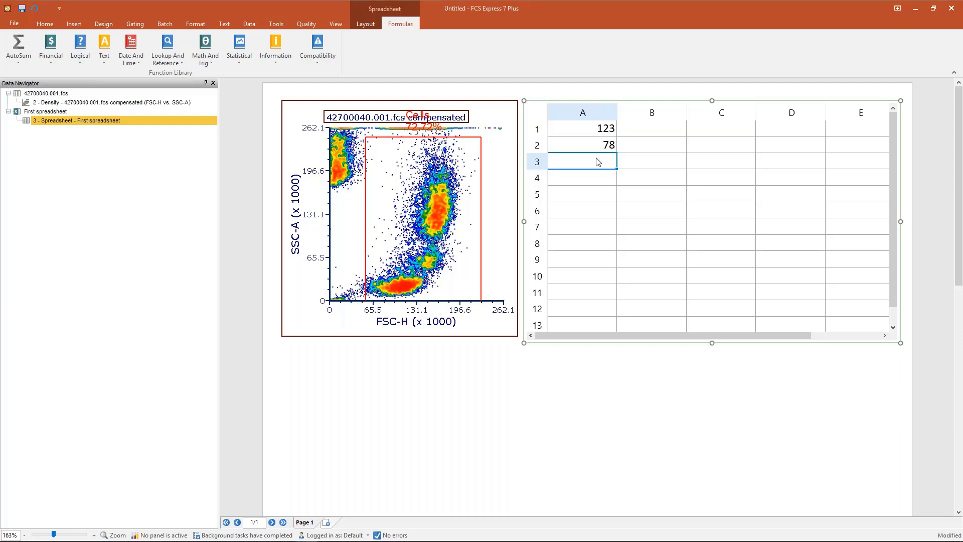
pyautogui.write('=')
pyautogui.click(593, 132)
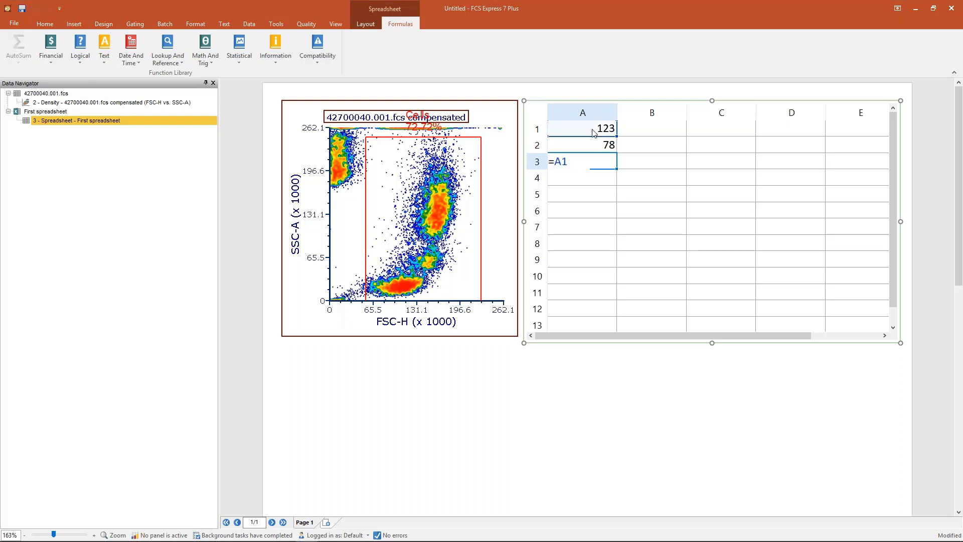
pyautogui.write('+')
pyautogui.click(594, 148)
pyautogui.press('Return')
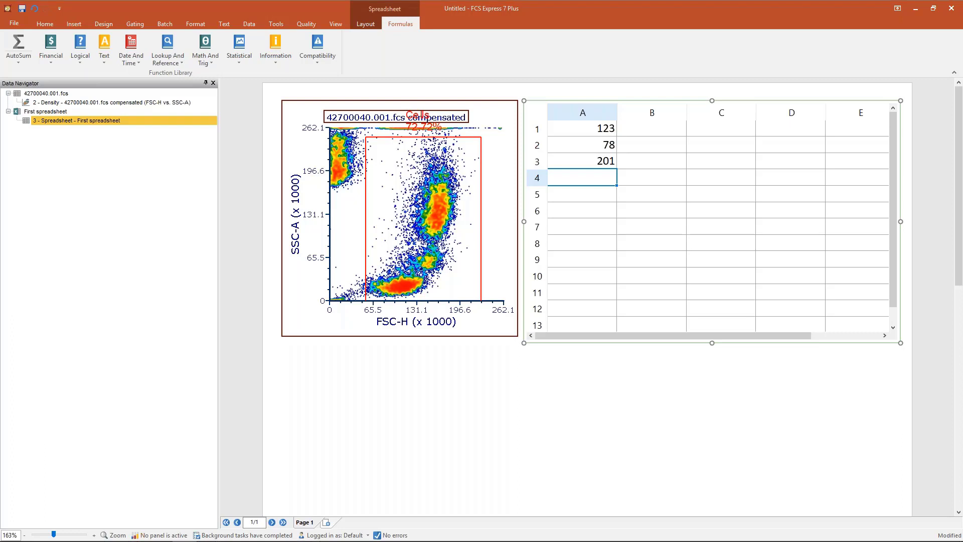
# Step: Examine the cell references used by the addition formula in cell A3
pyautogui.doubleClick(553, 161)
pyautogui.moveTo(554, 161); pyautogui.dragTo(587, 162)
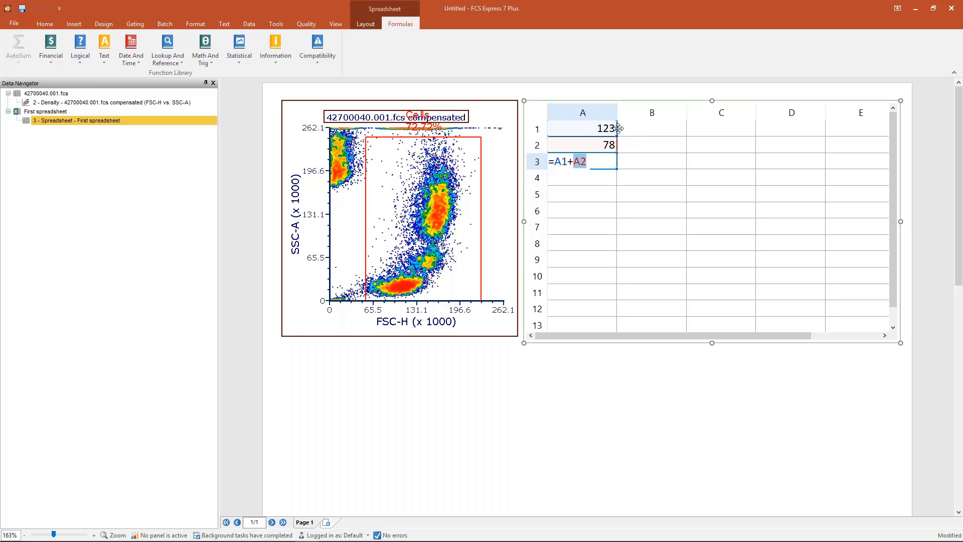
pyautogui.moveTo(620, 128); pyautogui.dragTo(597, 135)
pyautogui.press('Return')
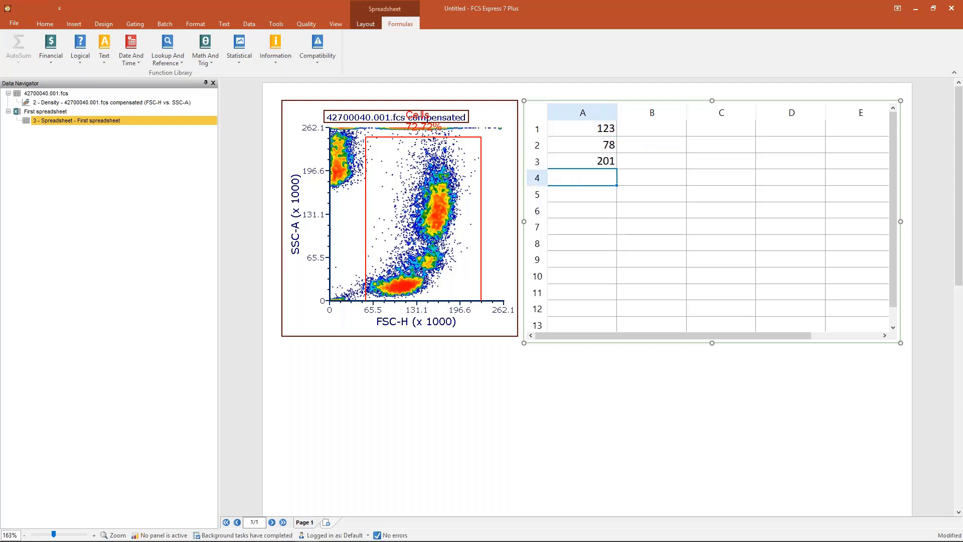
# Step: Enter 100 in cell C1 and the formula =C1/2 in cell C2
pyautogui.click(651, 163)
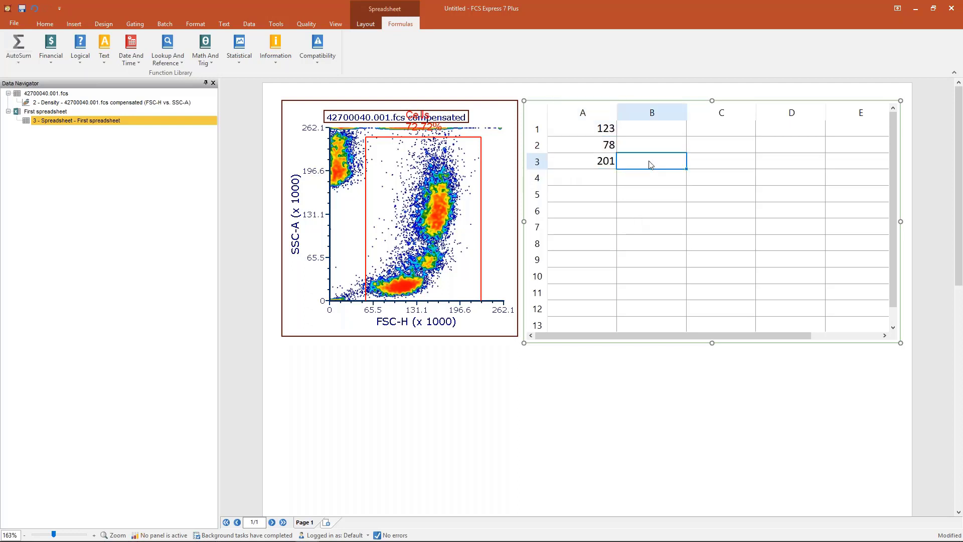
pyautogui.click(702, 133)
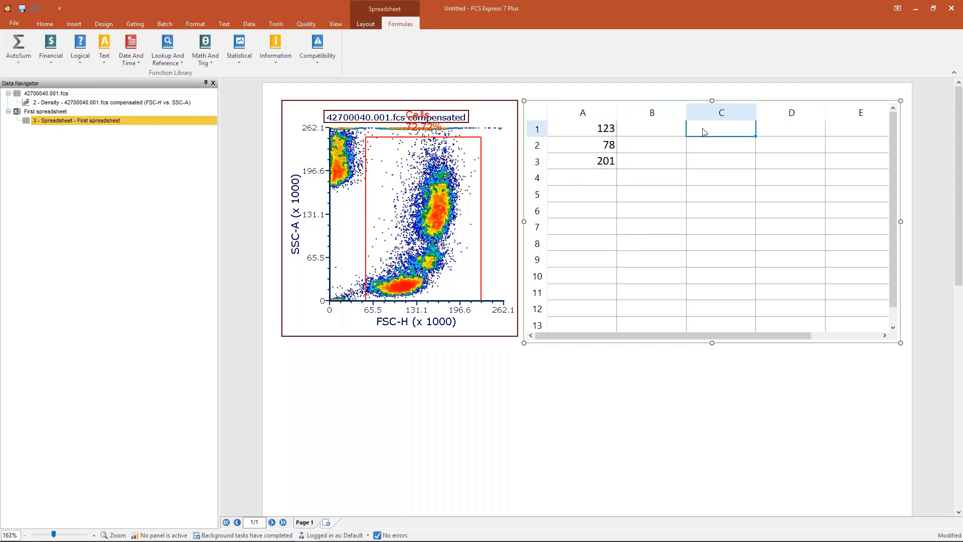
pyautogui.write('100')
pyautogui.press('Return')
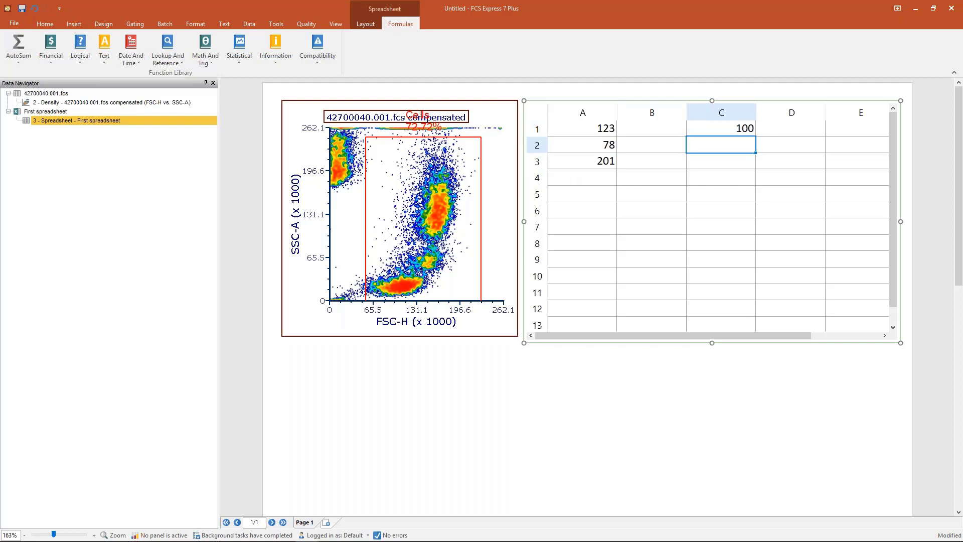
pyautogui.write('=')
pyautogui.click(742, 129)
pyautogui.write('/2')
pyautogui.press('Return')
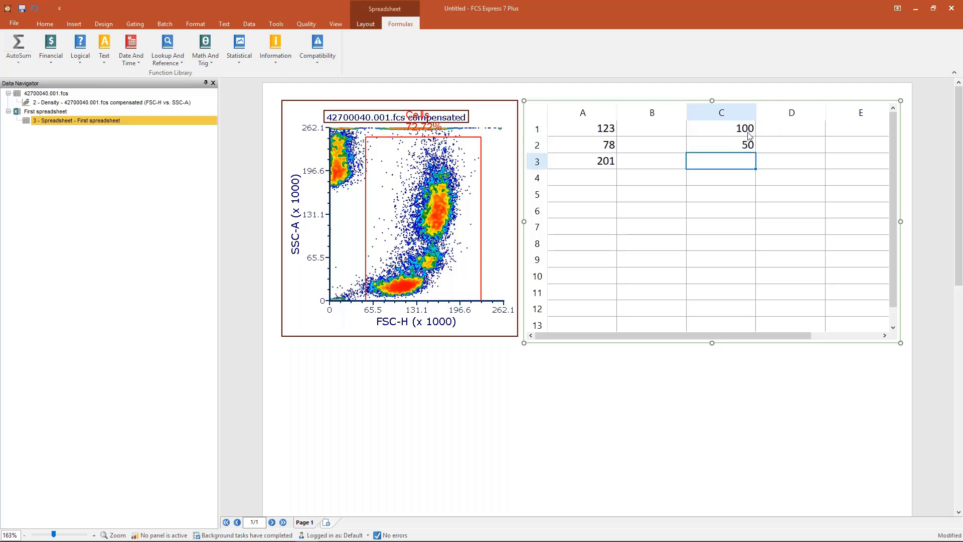
# Step: Fill the halving formula from cell C2 down through cell C5
pyautogui.click(751, 144)
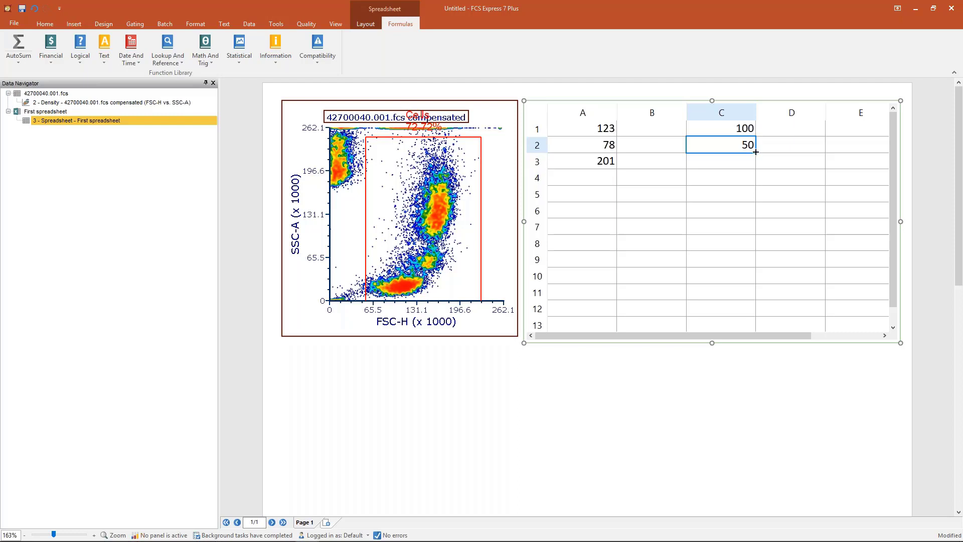
pyautogui.hotkey('ctrl', 'c')
pyautogui.moveTo(756, 151); pyautogui.dragTo(752, 191)
# Step: Check how the cell references adapt in the filled formulas in column C
pyautogui.click(745, 144)
pyautogui.click(745, 161)
pyautogui.write('=C2/2')
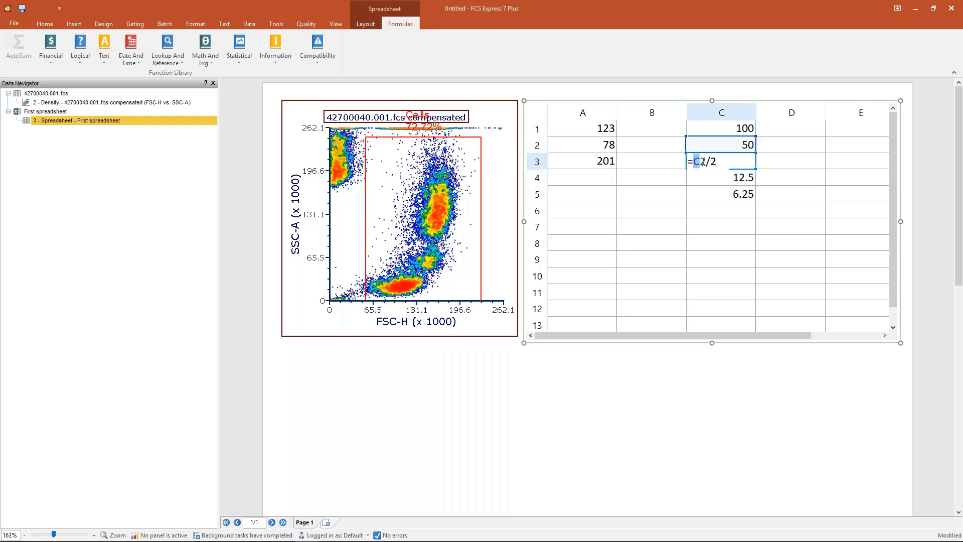
pyautogui.click(752, 182)
pyautogui.write('=C3/2')
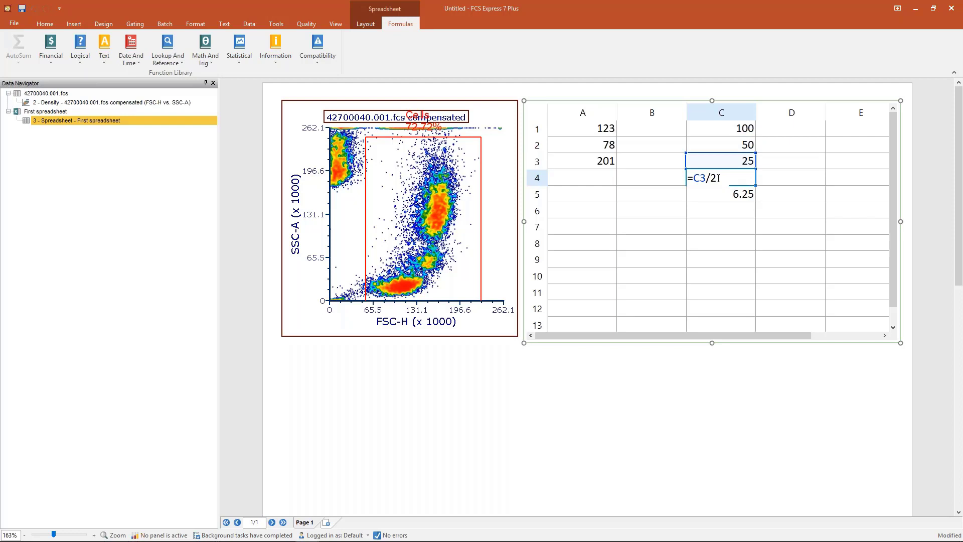
pyautogui.press('Return')
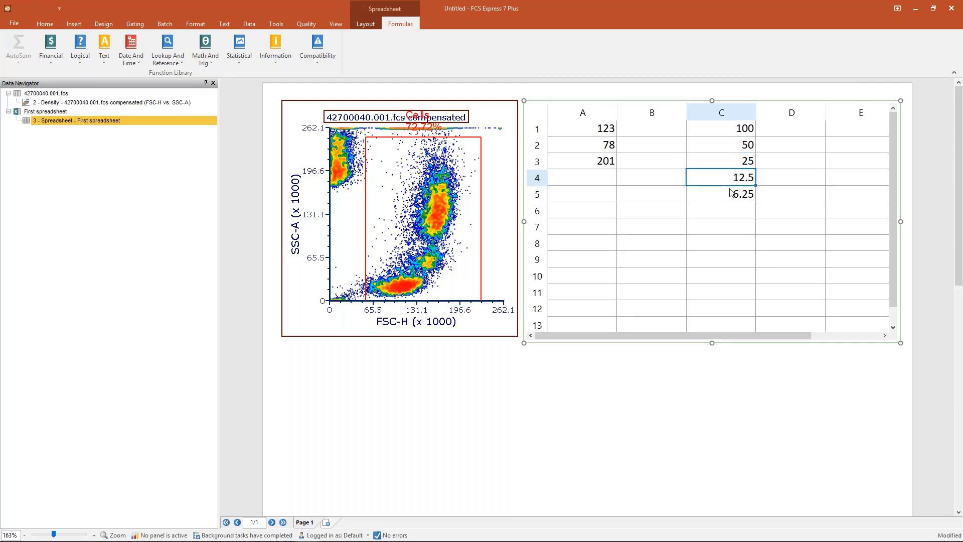
pyautogui.click(731, 193)
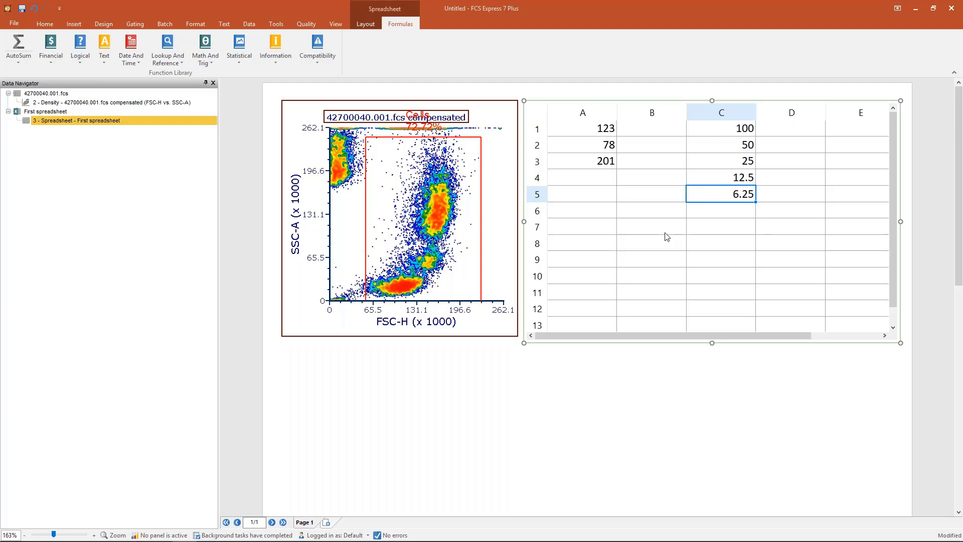
# Step: Clear the contents of cells A1 to C5 in First spreadsheet
pyautogui.hotkey('ctrl', 'shift', 'Home')
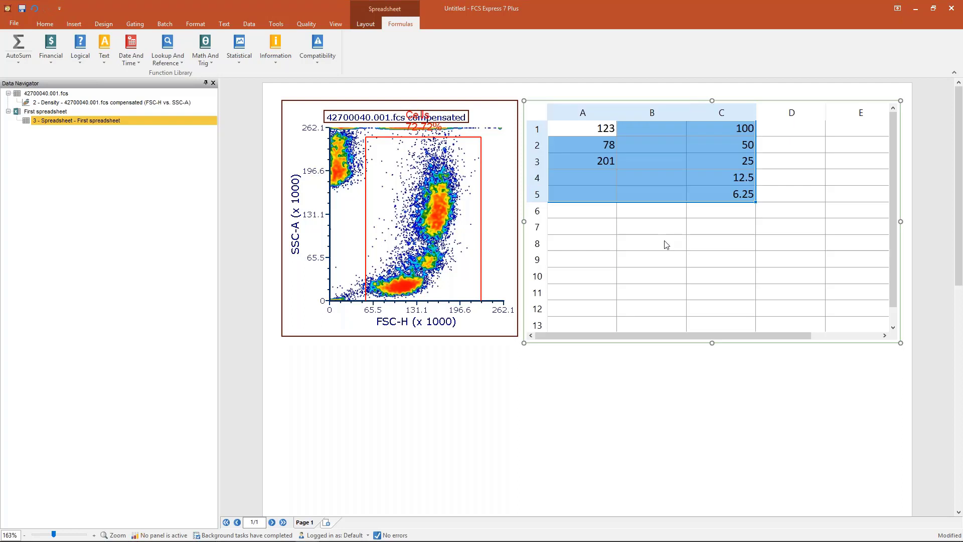
pyautogui.press('Delete')
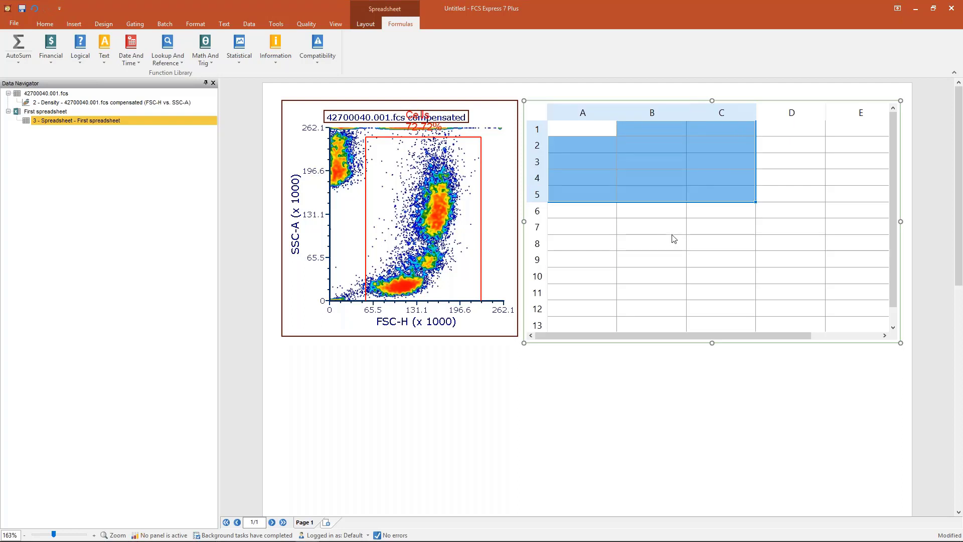
# Step: Move the Cells gate label from above the gate to its upper right edge in the density plot
pyautogui.click(415, 129)
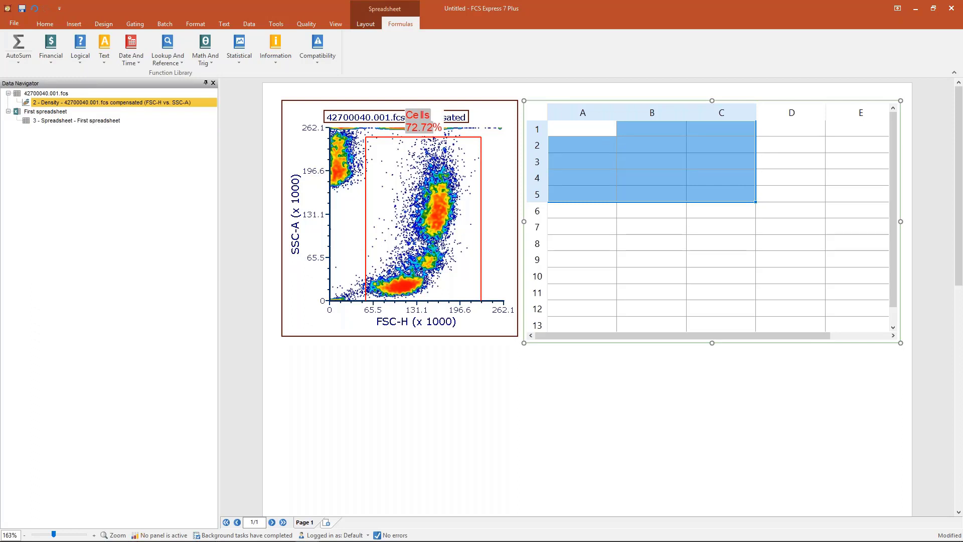
pyautogui.click(415, 122)
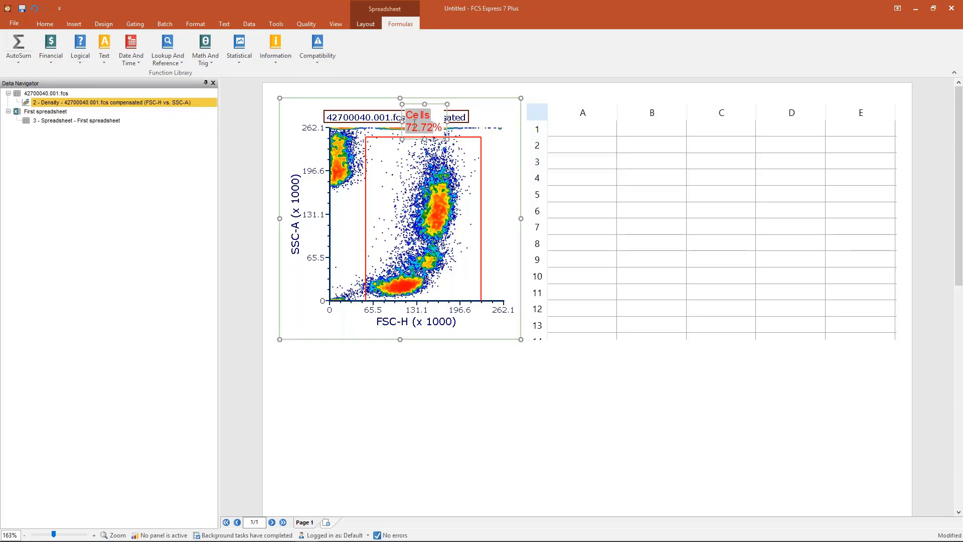
pyautogui.moveTo(414, 121); pyautogui.dragTo(475, 166)
pyautogui.press('F2')
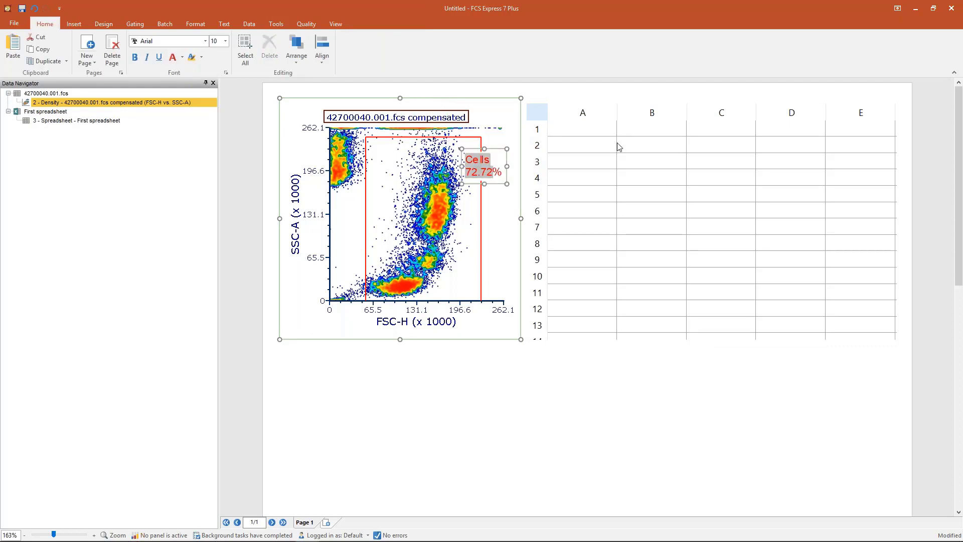
# Step: Widen the Cells gate very slightly at its right edge on the density plot
pyautogui.click(593, 166)
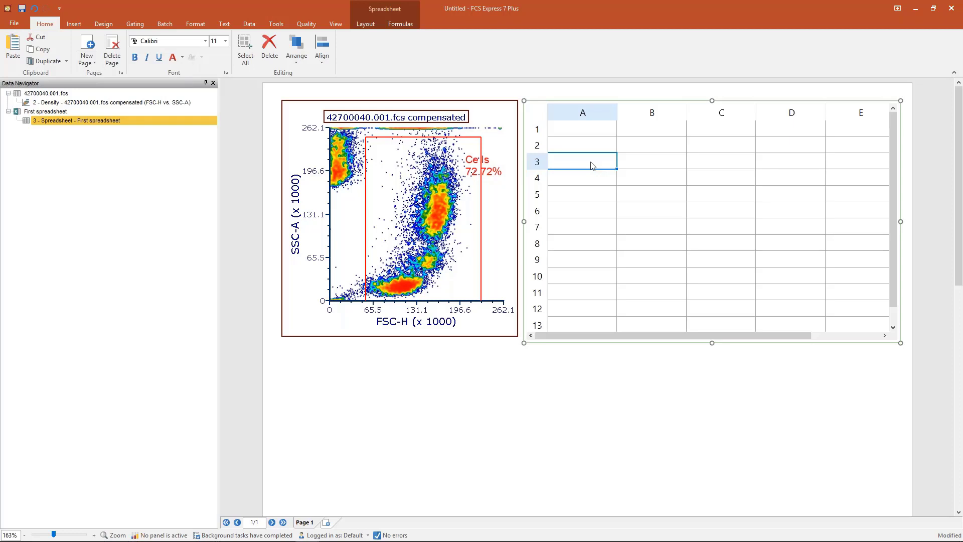
pyautogui.click(481, 143)
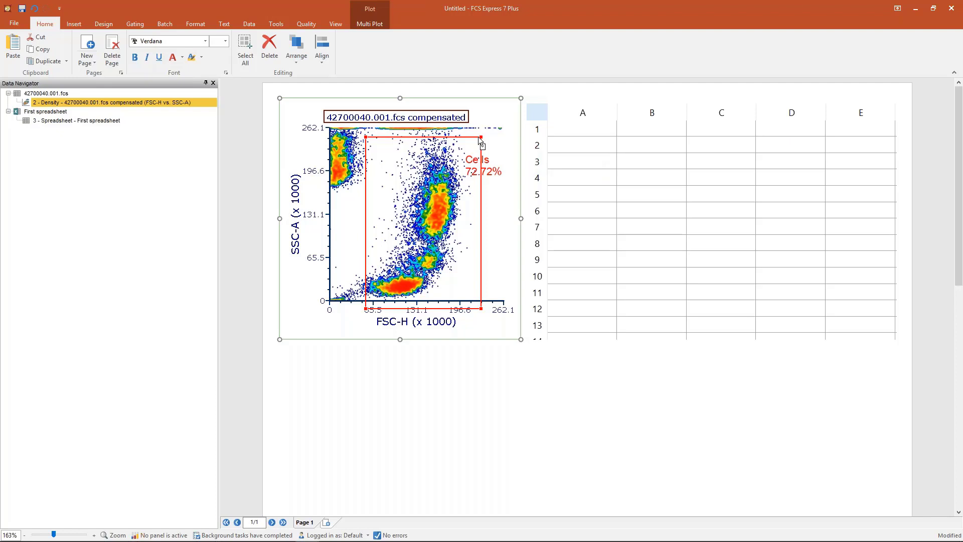
pyautogui.click(592, 168)
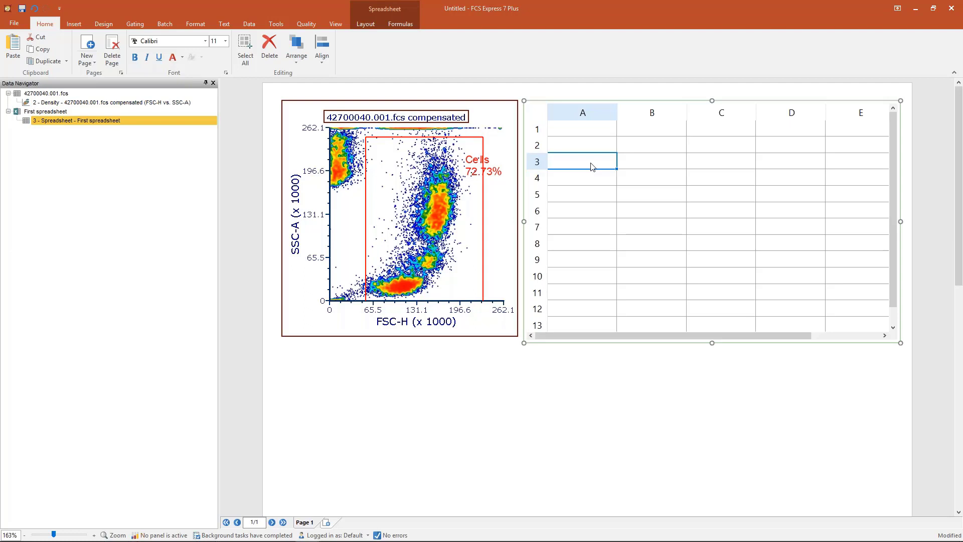
# Step: Move the density plot slightly left on the page, away from First spreadsheet
pyautogui.click(370, 414)
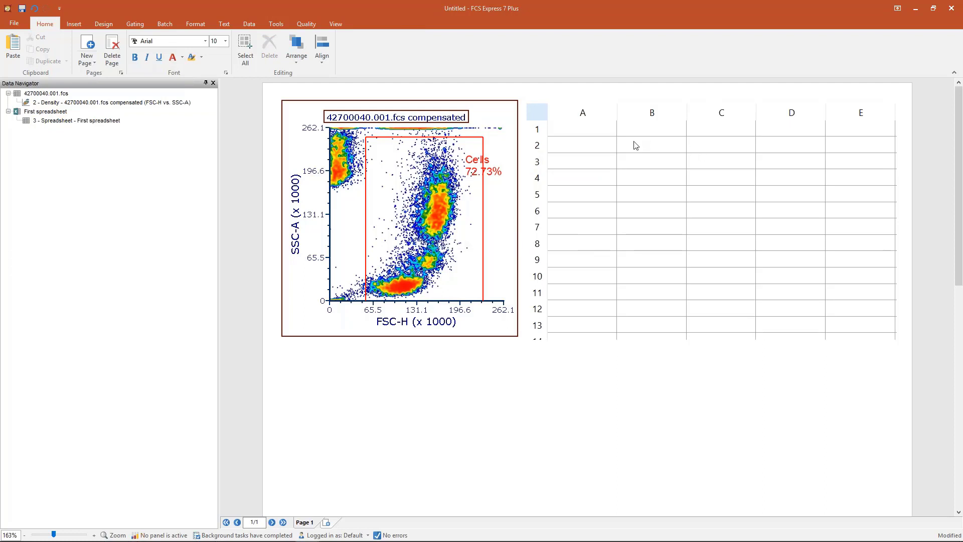
pyautogui.click(604, 147)
pyautogui.click(604, 147)
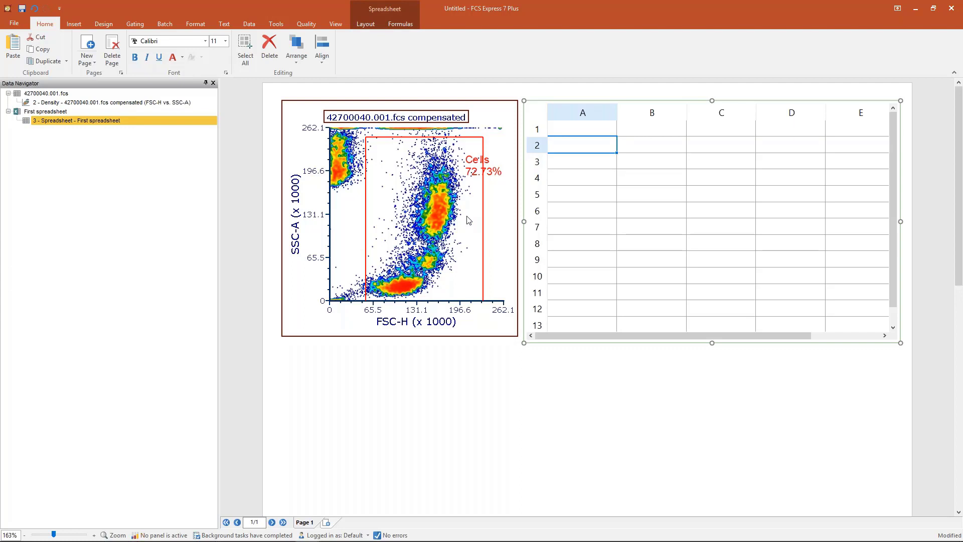
pyautogui.click(468, 220)
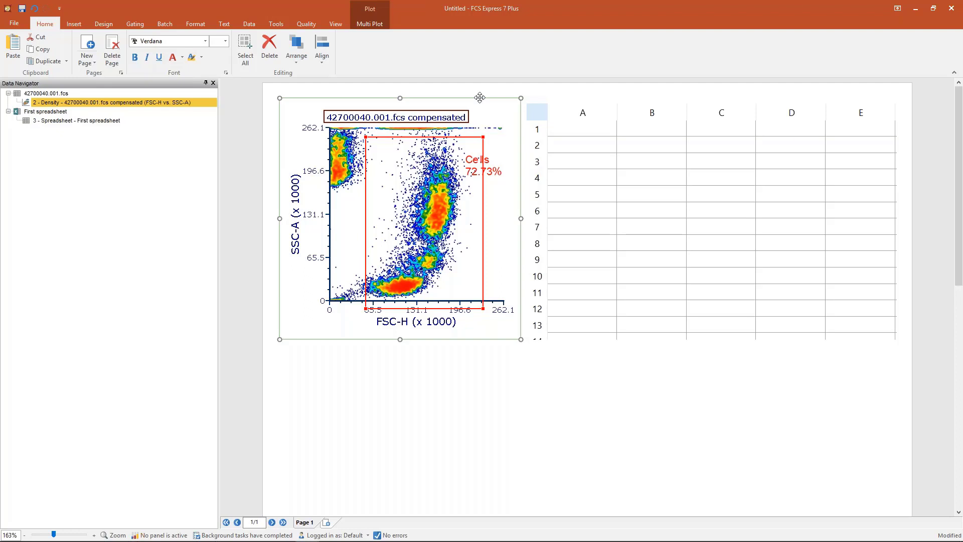
pyautogui.moveTo(480, 97); pyautogui.dragTo(466, 98)
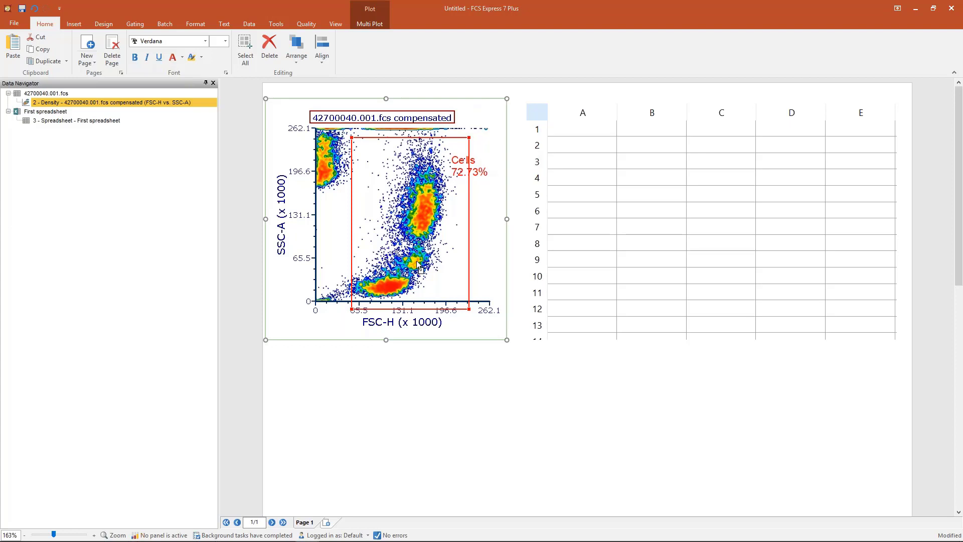
# Step: Insert the # of Events and % of gated cells statistics for the density plot's Cells gate into First spreadsheet, starting at cell A2
pyautogui.click(592, 148)
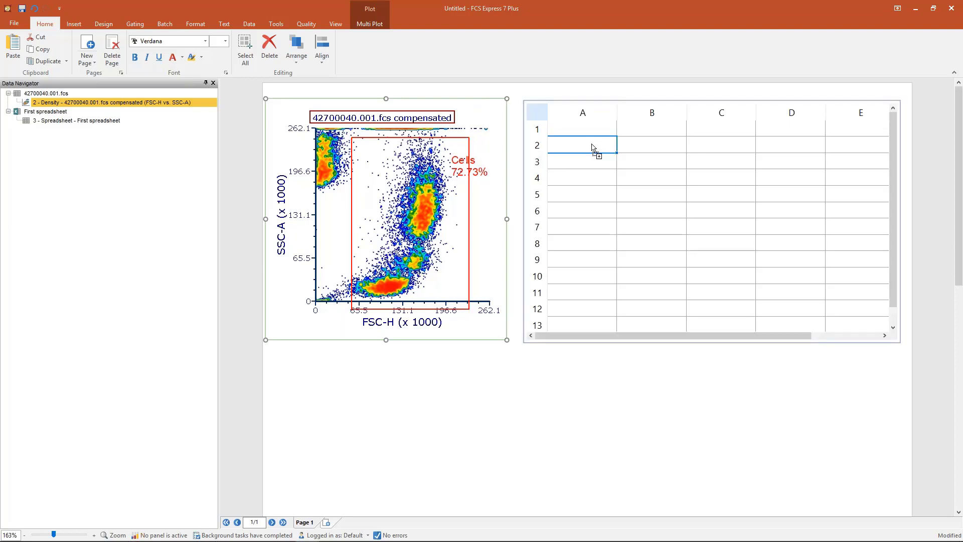
pyautogui.moveTo(592, 147); pyautogui.dragTo(592, 147)
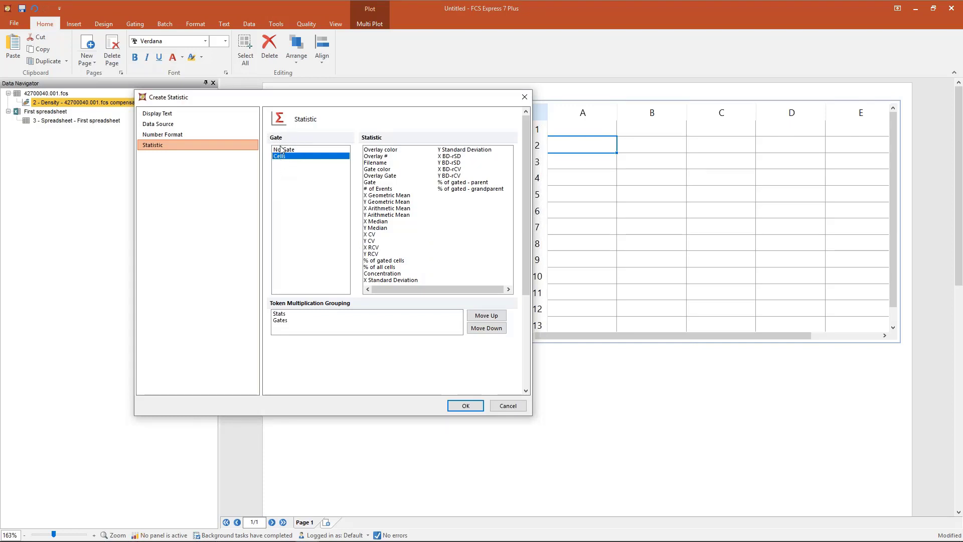
pyautogui.click(385, 190)
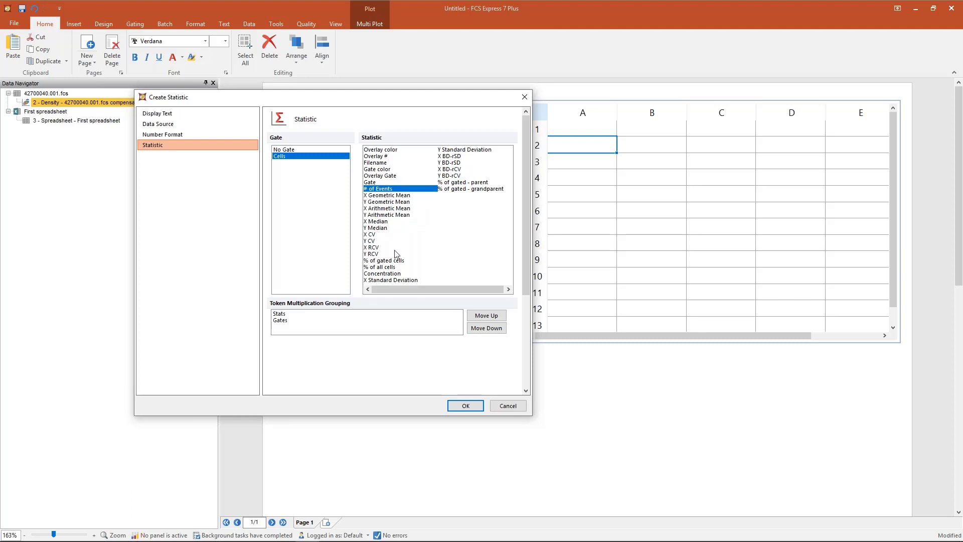
pyautogui.keyDown('ctrl'); pyautogui.click(397, 261); pyautogui.keyUp('ctrl')
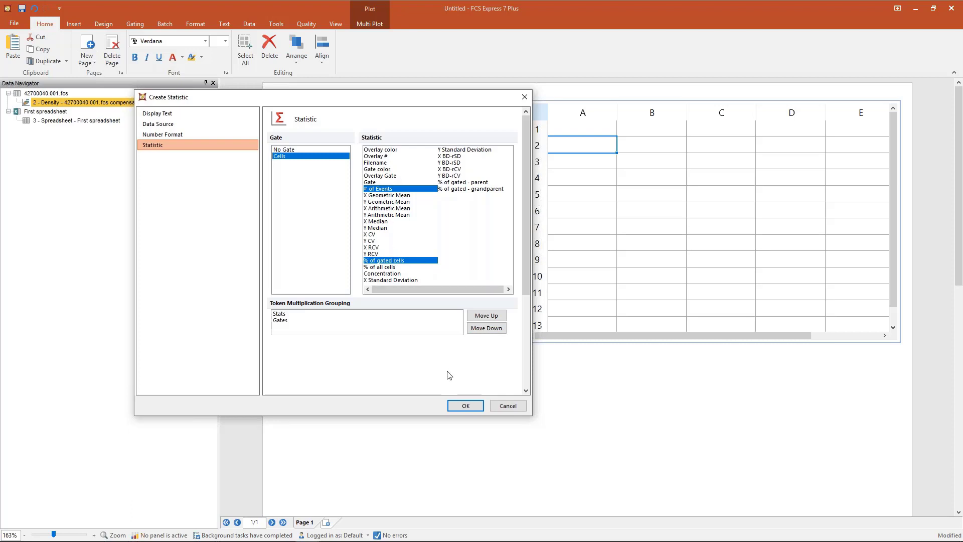
pyautogui.click(466, 407)
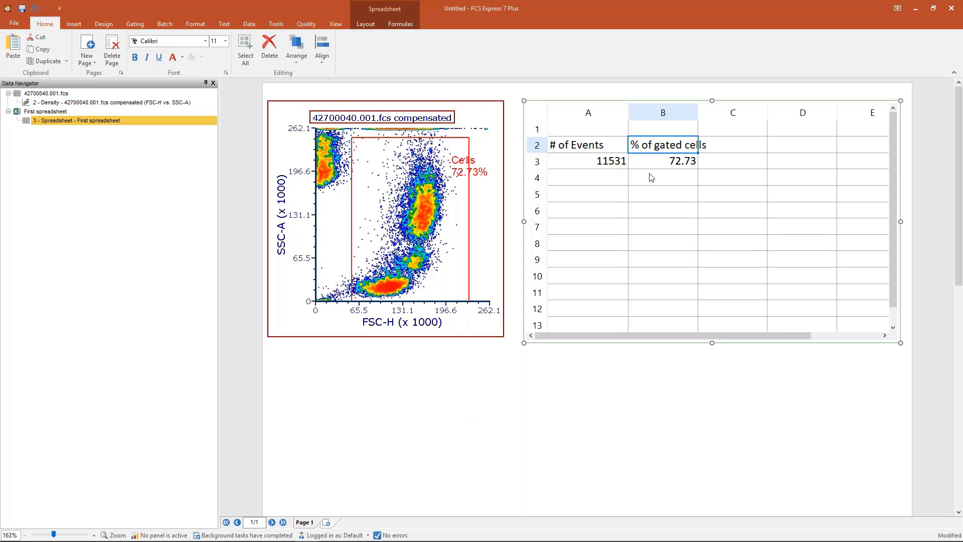
# Step: Lower the top edge of the Cells gate slightly on the density plot and select cell A3 in the spreadsheet
pyautogui.click(404, 189)
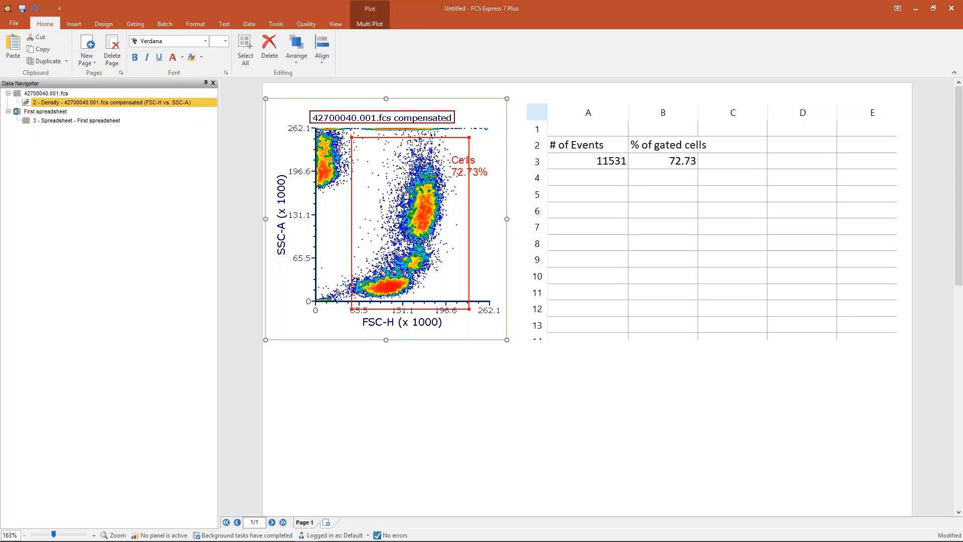
pyautogui.moveTo(469, 138); pyautogui.dragTo(469, 146)
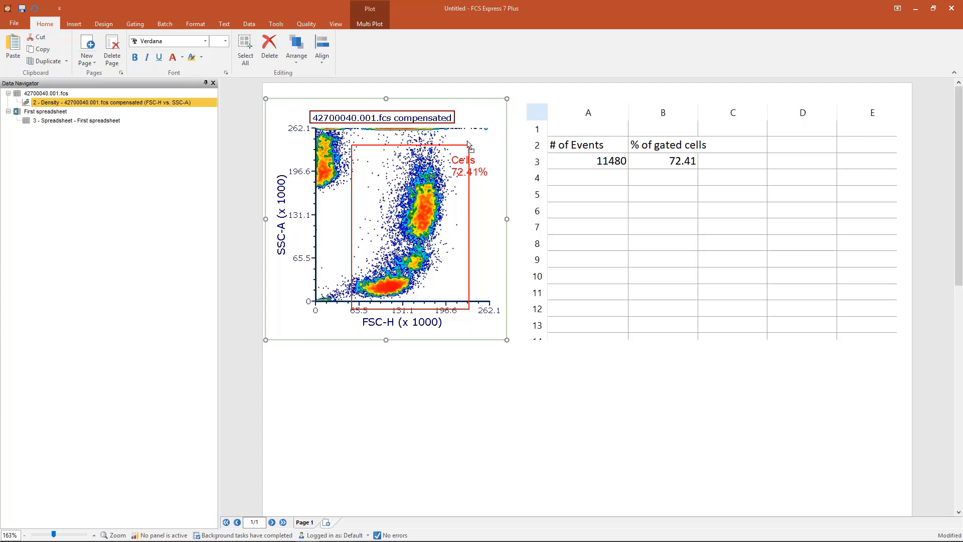
pyautogui.moveTo(469, 146); pyautogui.dragTo(469, 141)
pyautogui.click(613, 166)
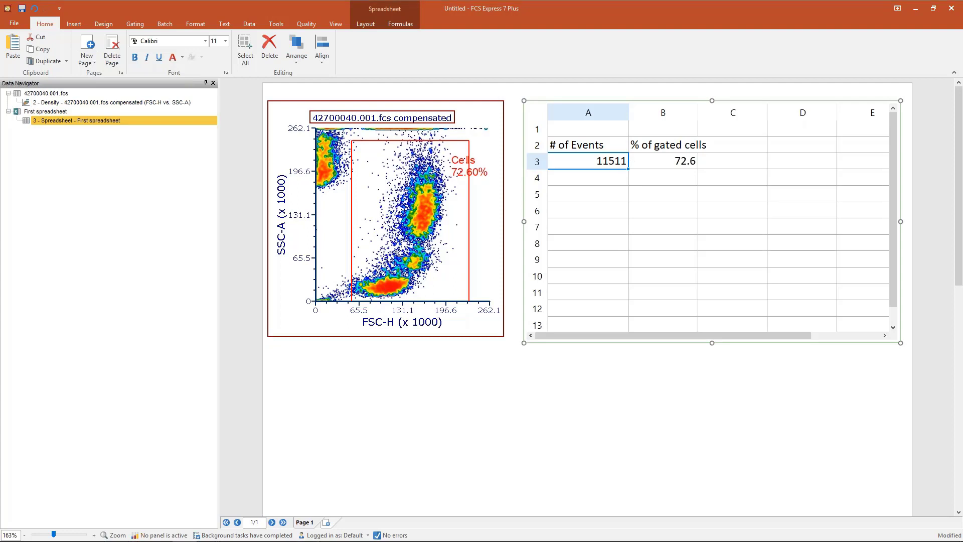
# Step: Enter the formula =A3/B3 in cell C3 to divide the number of events by the gated percentage
pyautogui.click(726, 170)
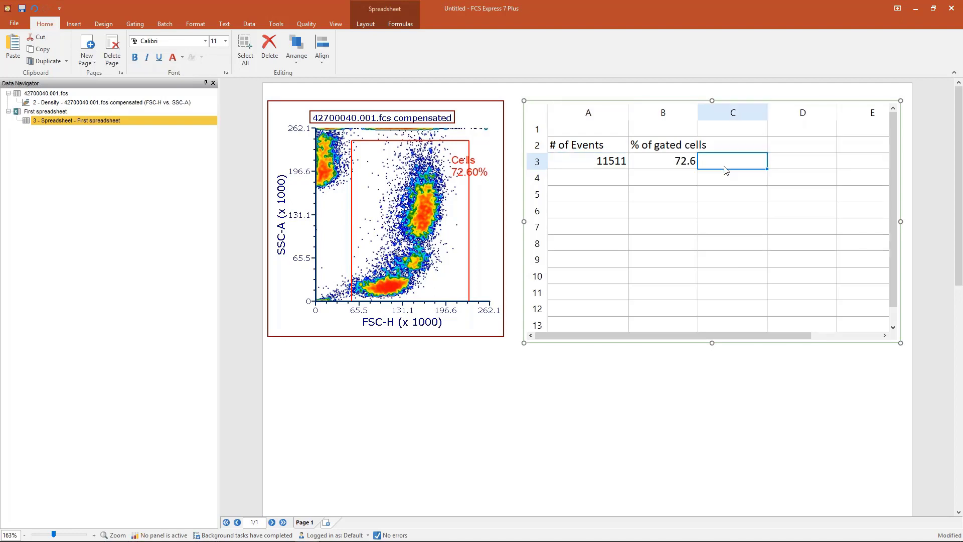
pyautogui.write('=')
pyautogui.click(600, 168)
pyautogui.write('/')
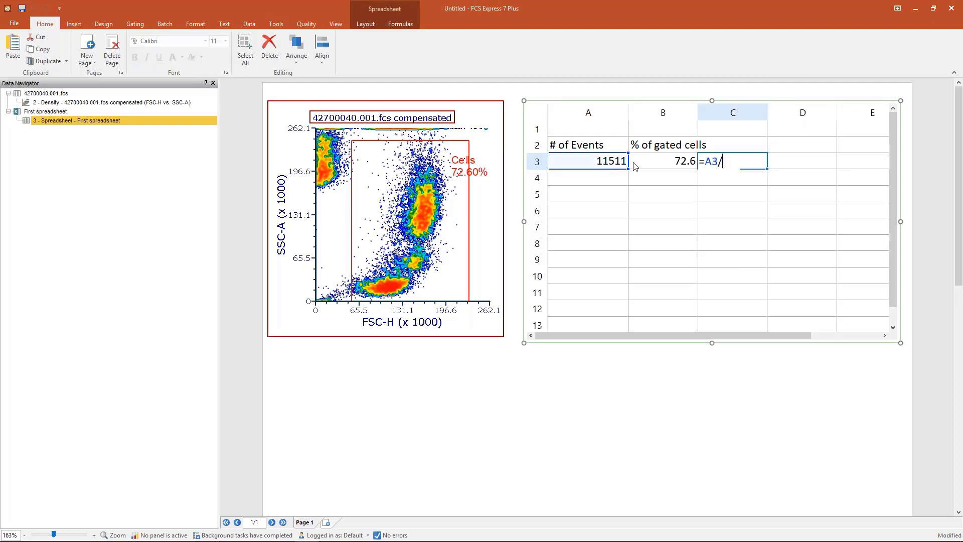
pyautogui.click(664, 162)
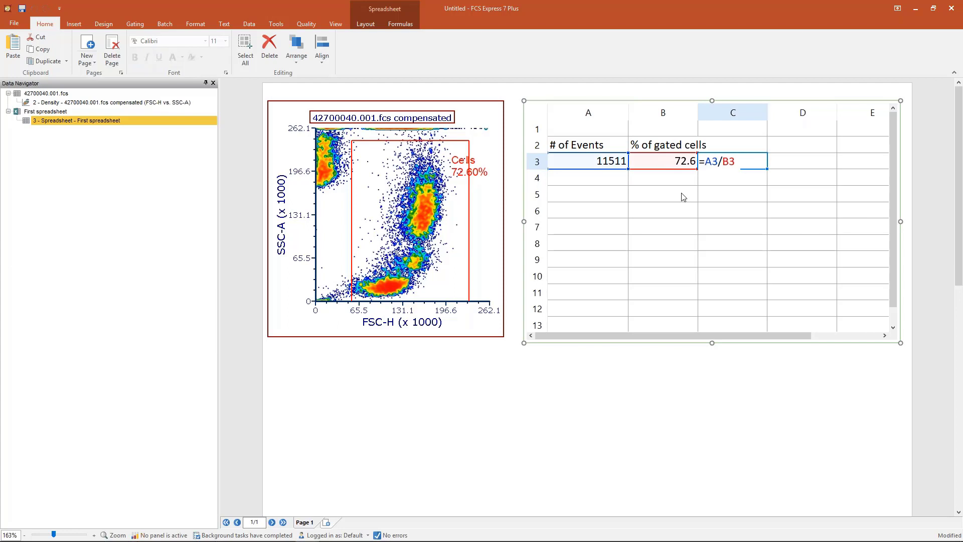
pyautogui.press('Return')
# Step: Shrink the Cells gate from its upper right corner and move the whole gate slightly up and to the left on the density plot
pyautogui.moveTo(600, 161); pyautogui.dragTo(663, 161)
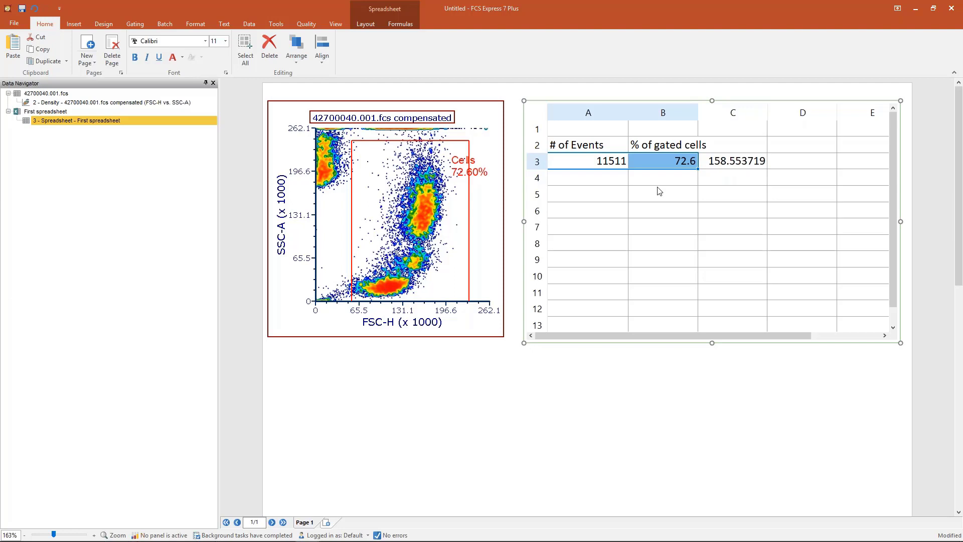
pyautogui.click(456, 151)
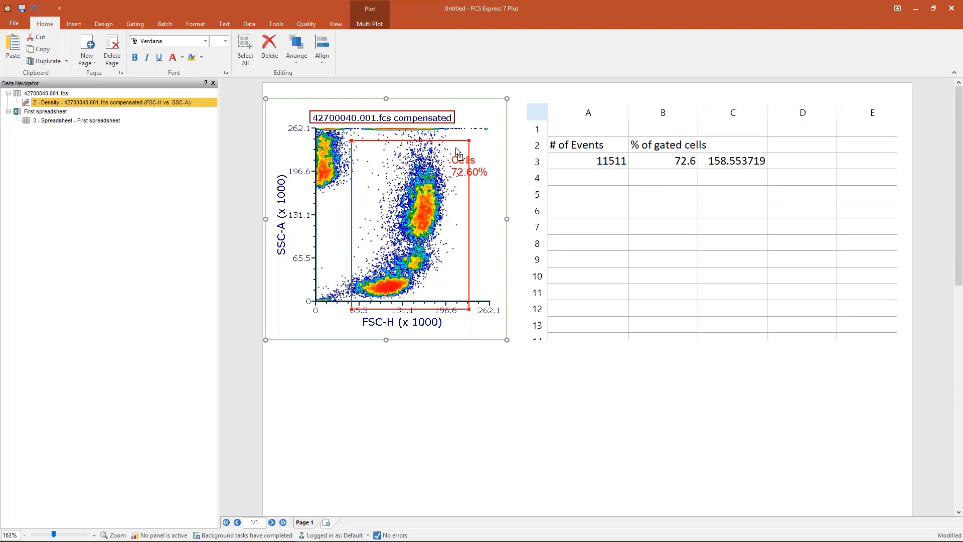
pyautogui.moveTo(469, 140); pyautogui.dragTo(451, 147)
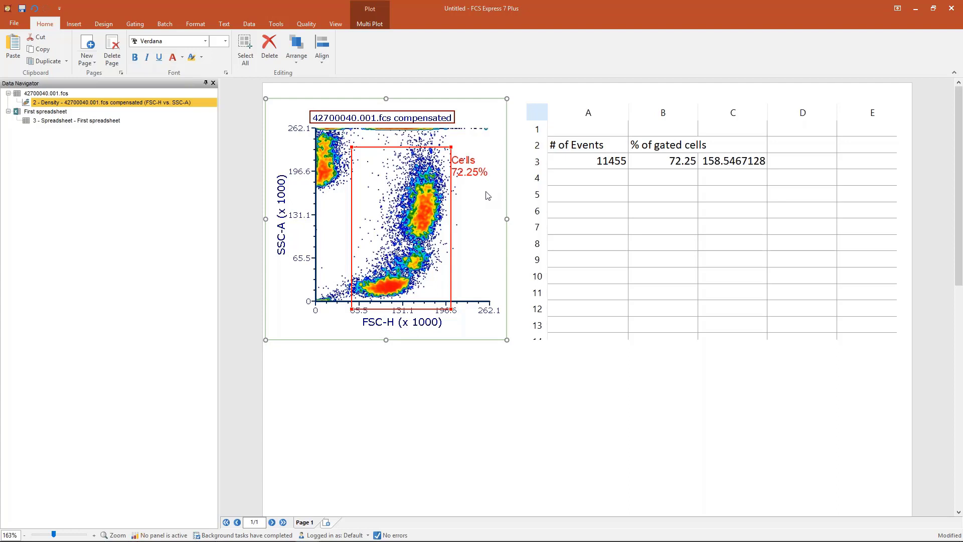
pyautogui.click(605, 166)
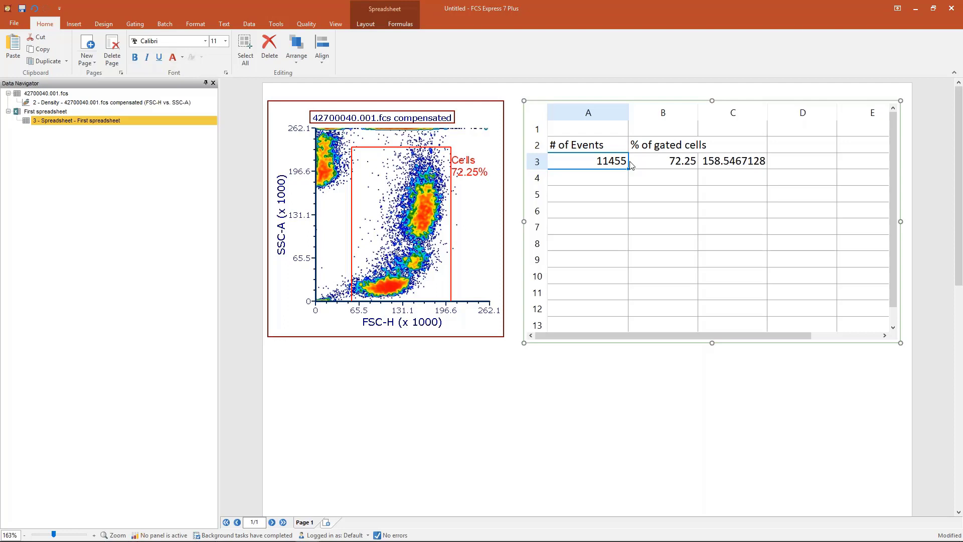
pyautogui.moveTo(440, 165); pyautogui.dragTo(435, 162)
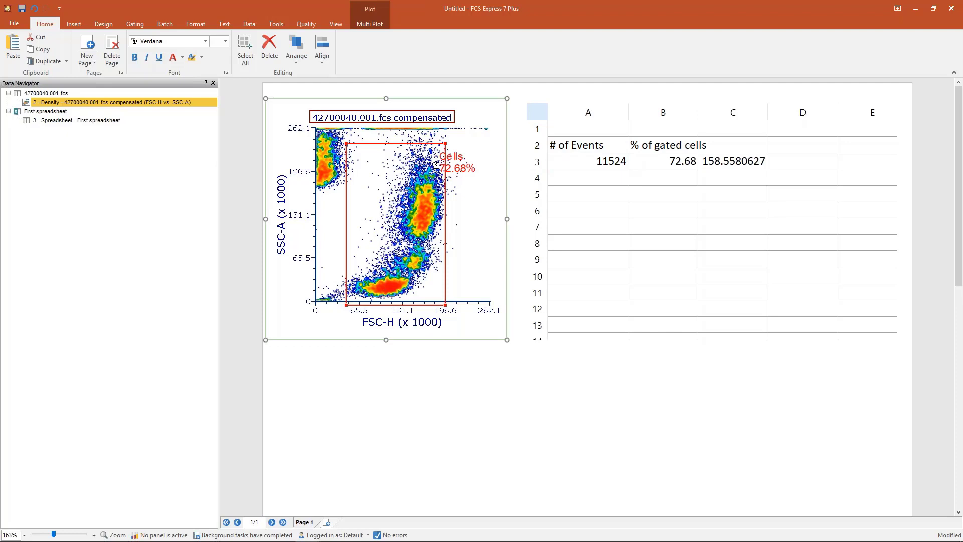
# Step: Open the Data List, load 44713018.001.fcs and 44724015.001.fcs in turn, and step the data back to 42700040.001.fcs
pyautogui.hotkey('ctrl', 'l')
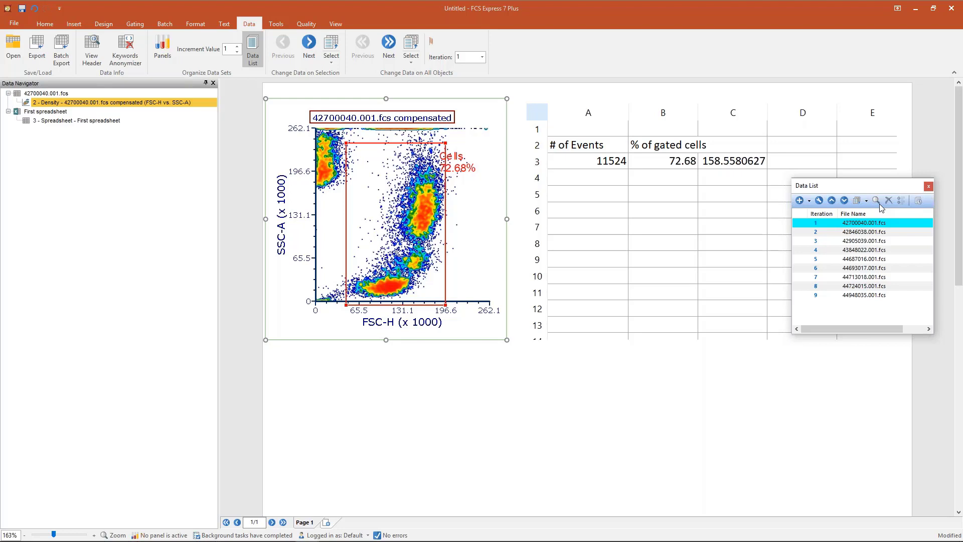
pyautogui.click(823, 277)
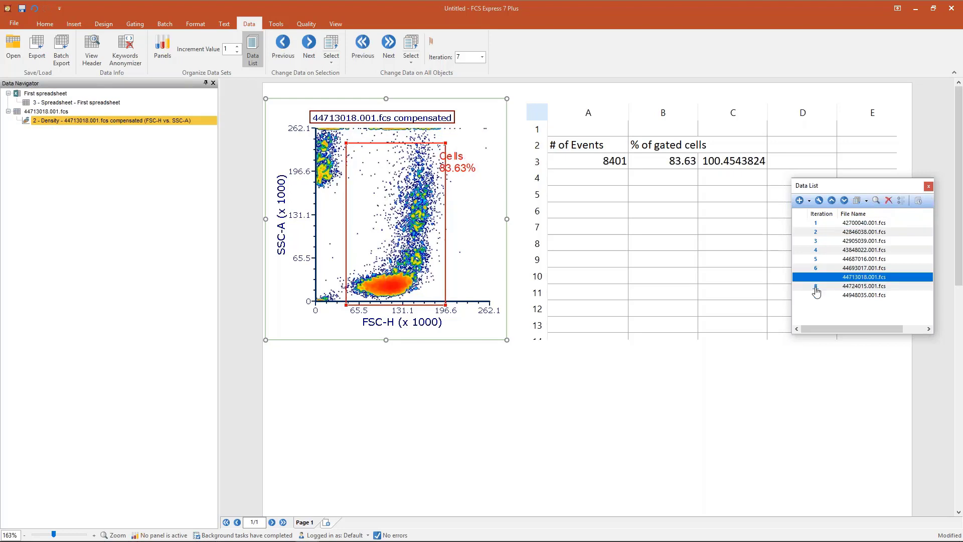
pyautogui.click(817, 286)
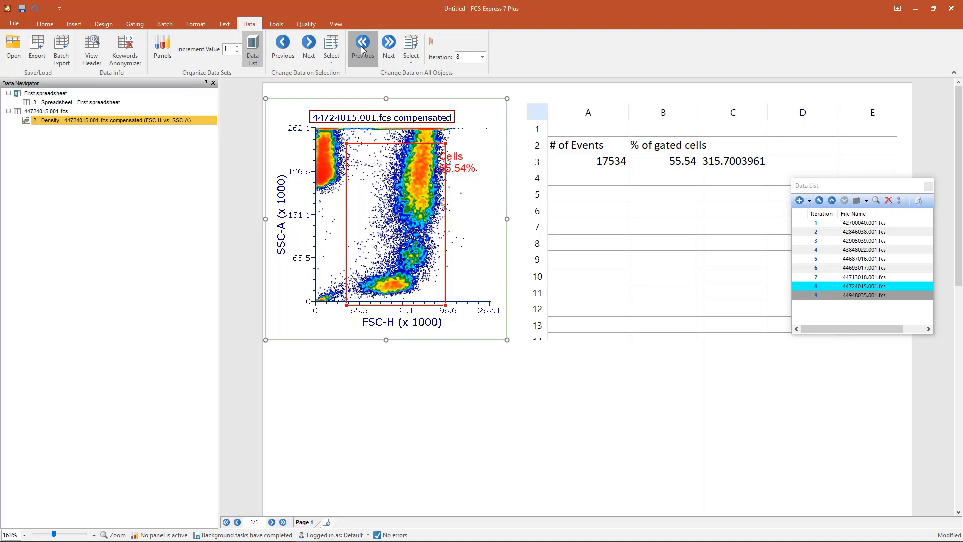
pyautogui.click(362, 45)
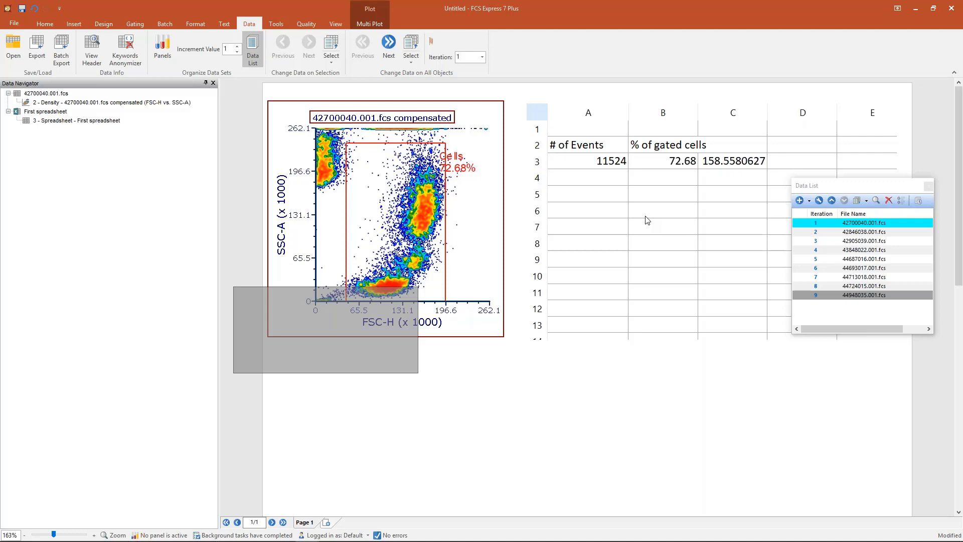
pyautogui.hotkey('ctrl', 'a')
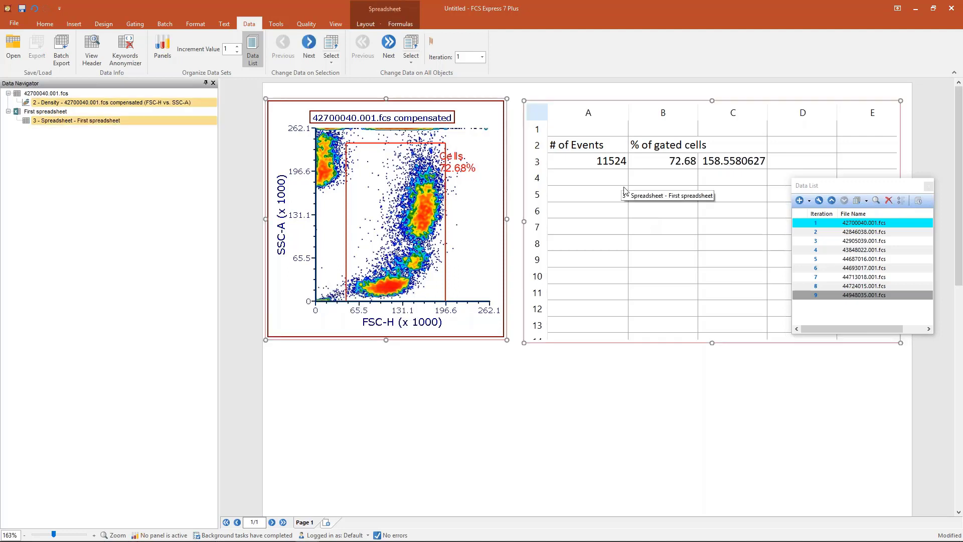
pyautogui.click(400, 24)
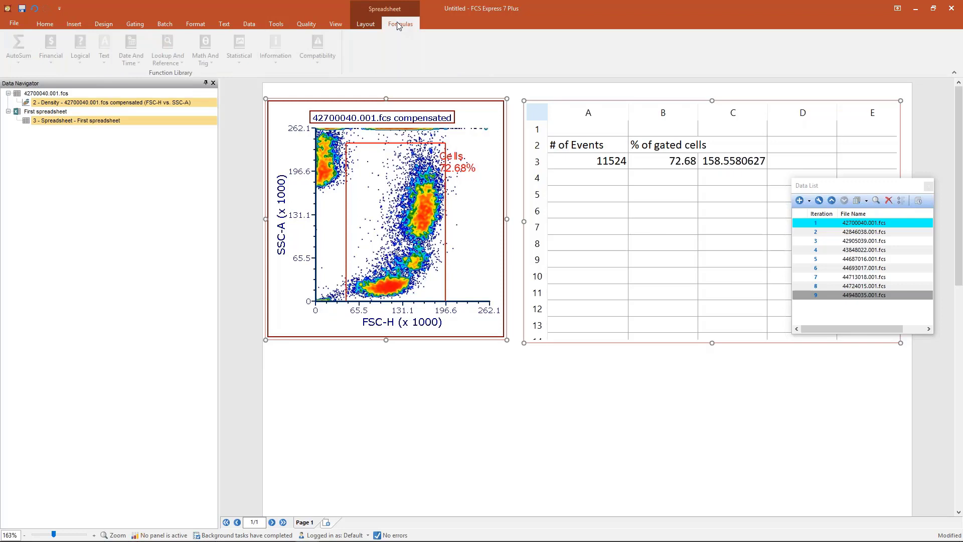
pyautogui.click(663, 178)
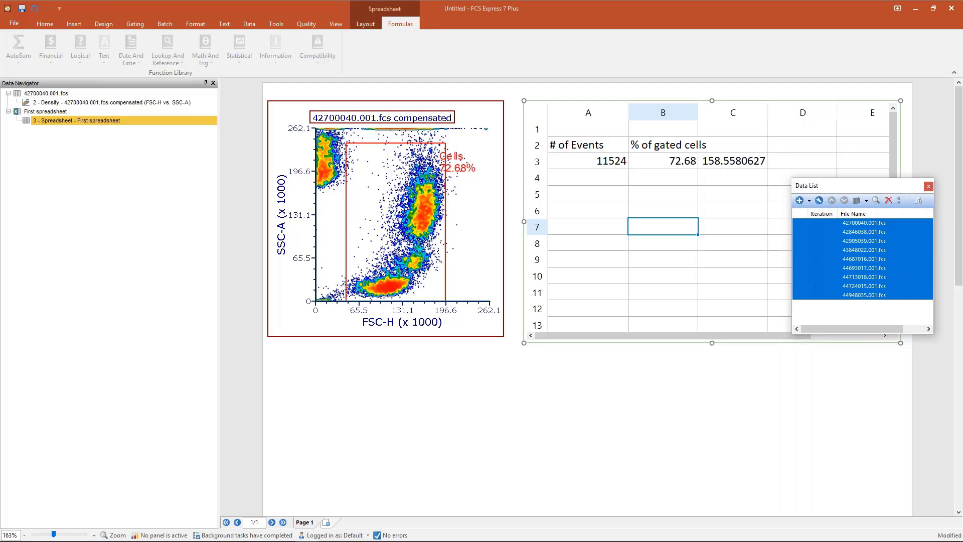
pyautogui.click(670, 229)
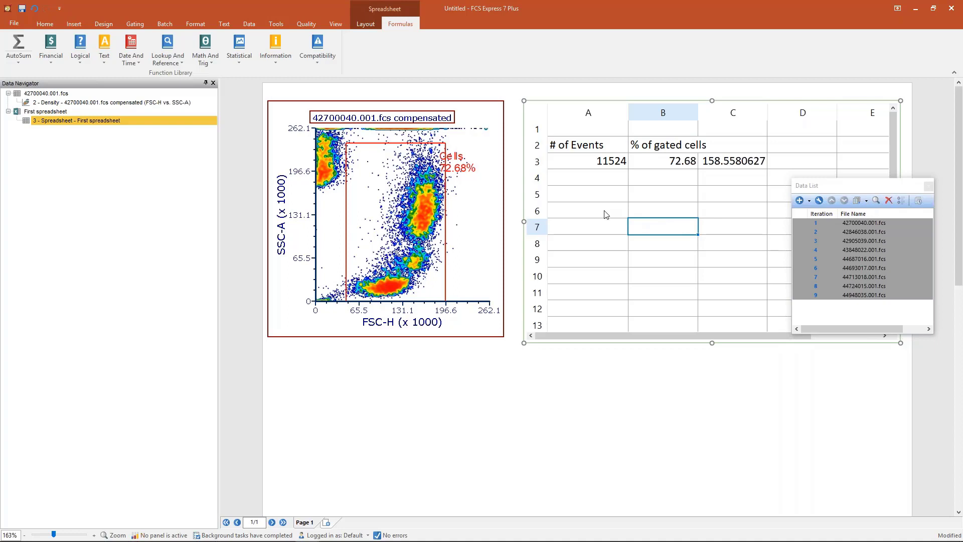
pyautogui.click(634, 200)
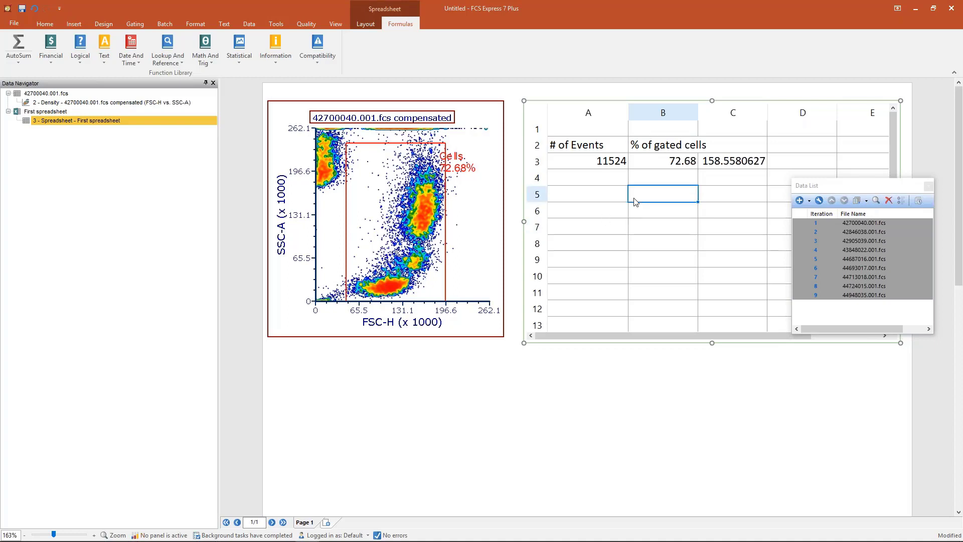
# Step: Place the density plot onto cell A6 of the spreadsheet and paste it as a Keyword token
pyautogui.click(400, 217)
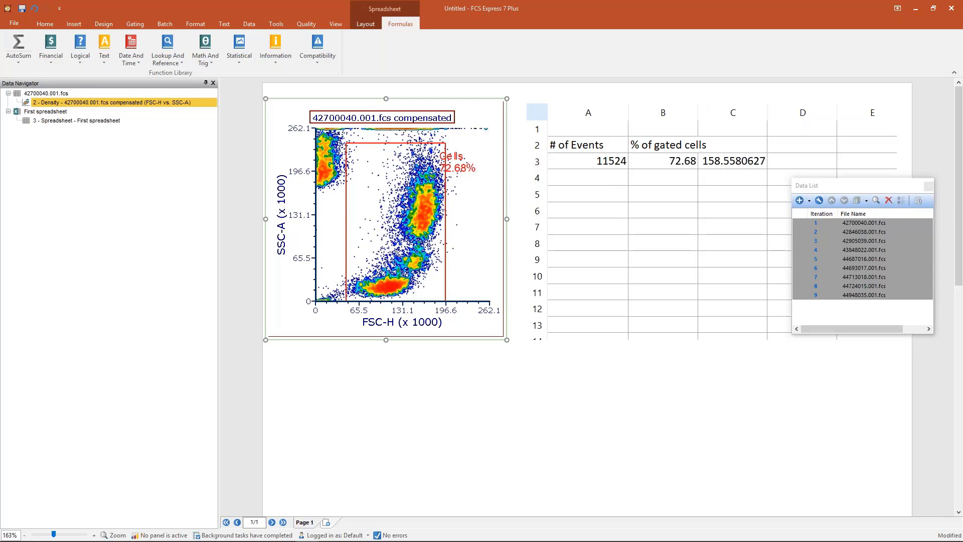
pyautogui.click(383, 224)
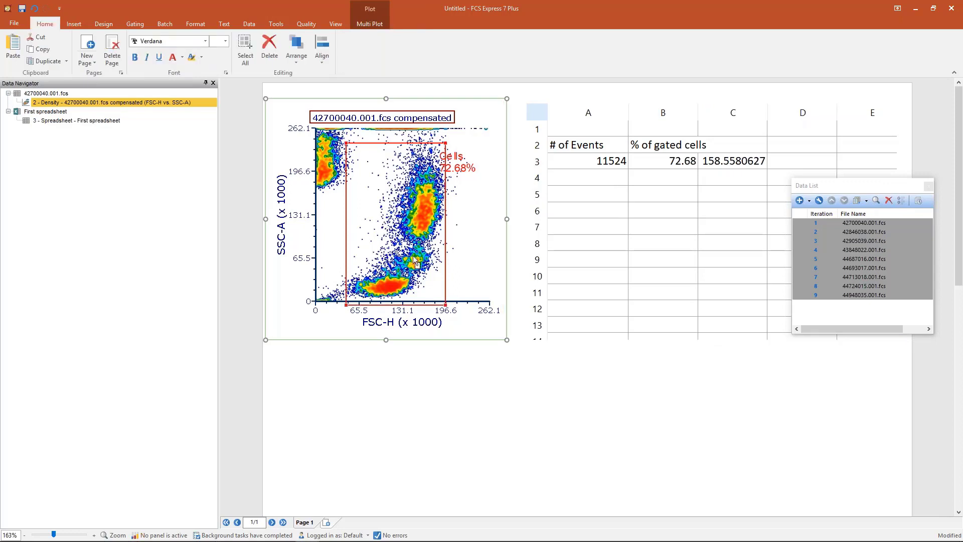
pyautogui.click(410, 97)
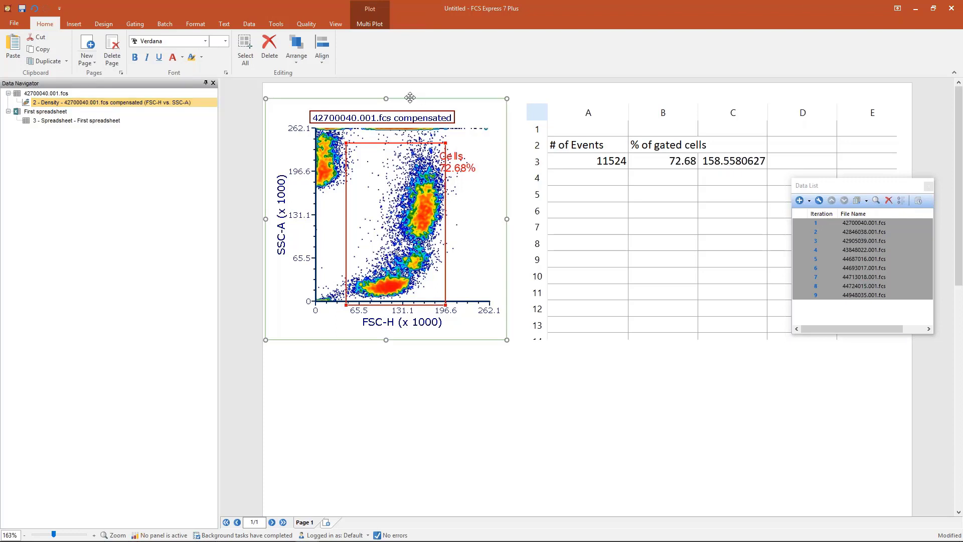
pyautogui.click(410, 98)
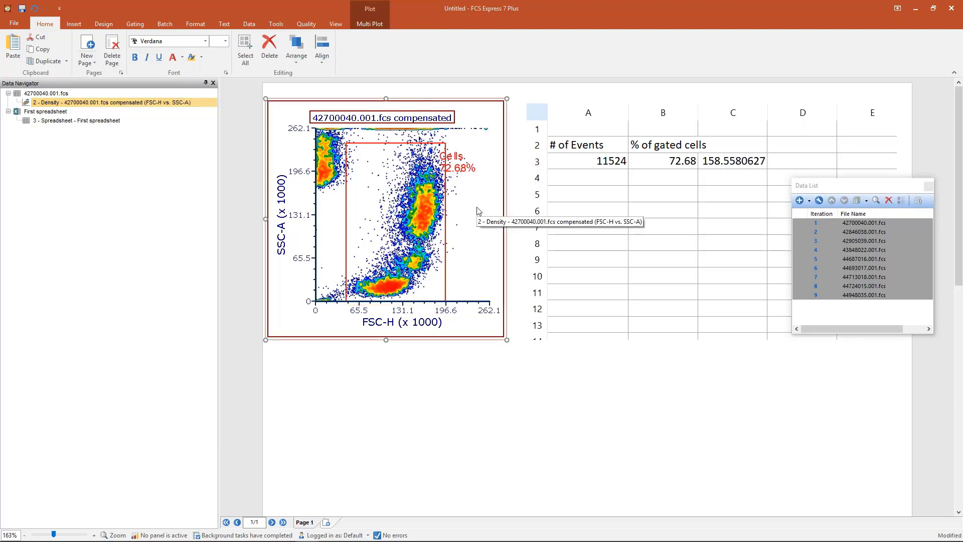
pyautogui.moveTo(477, 210); pyautogui.dragTo(478, 138)
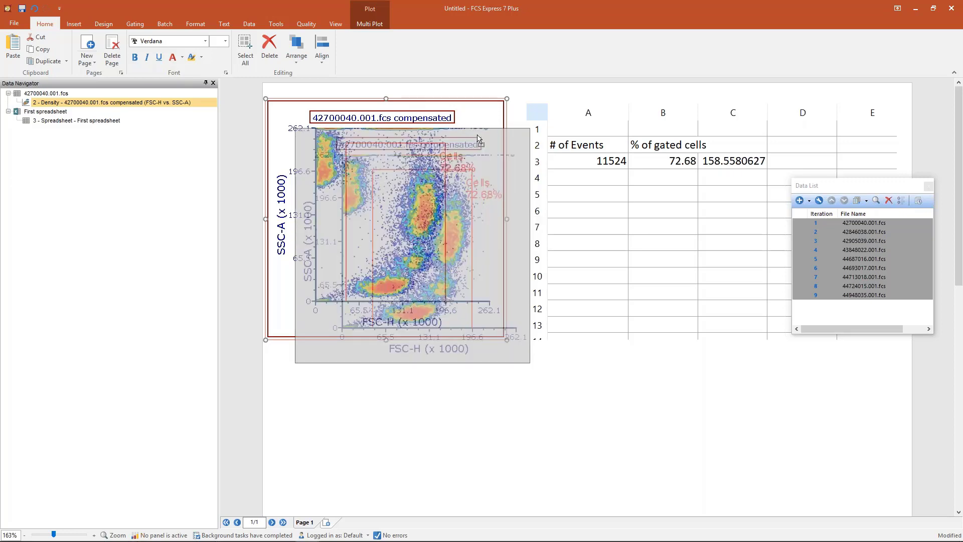
pyautogui.moveTo(479, 139); pyautogui.dragTo(577, 217)
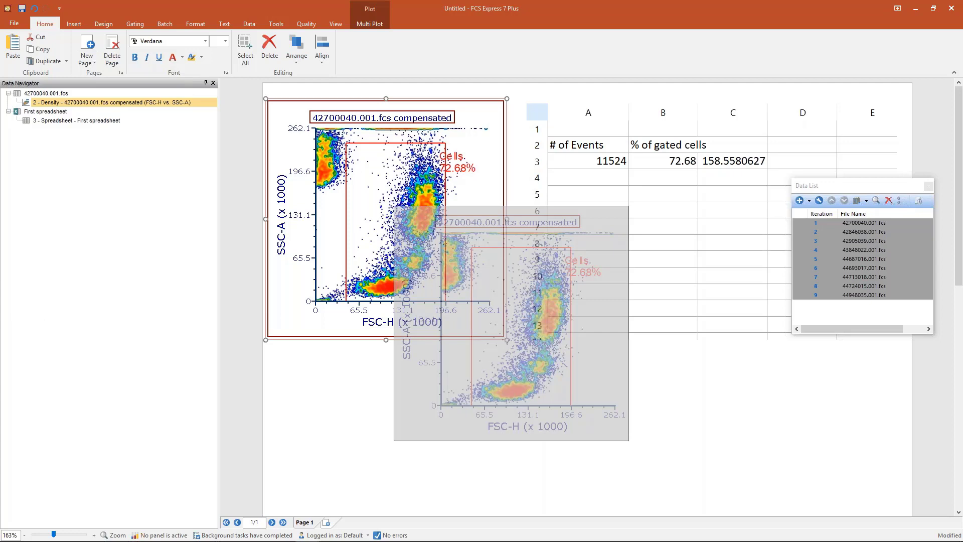
pyautogui.moveTo(584, 211); pyautogui.dragTo(584, 211)
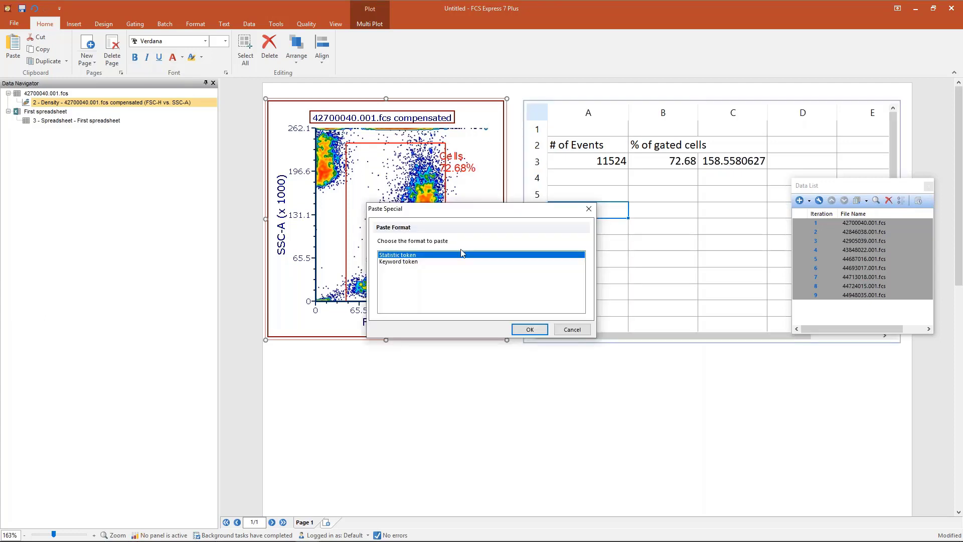
pyautogui.click(407, 262)
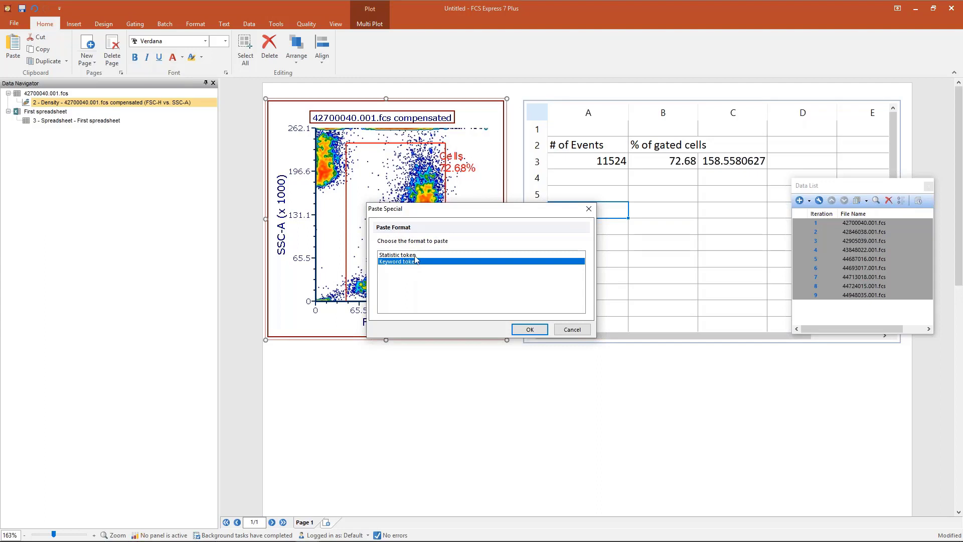
pyautogui.click(533, 330)
pyautogui.click(532, 329)
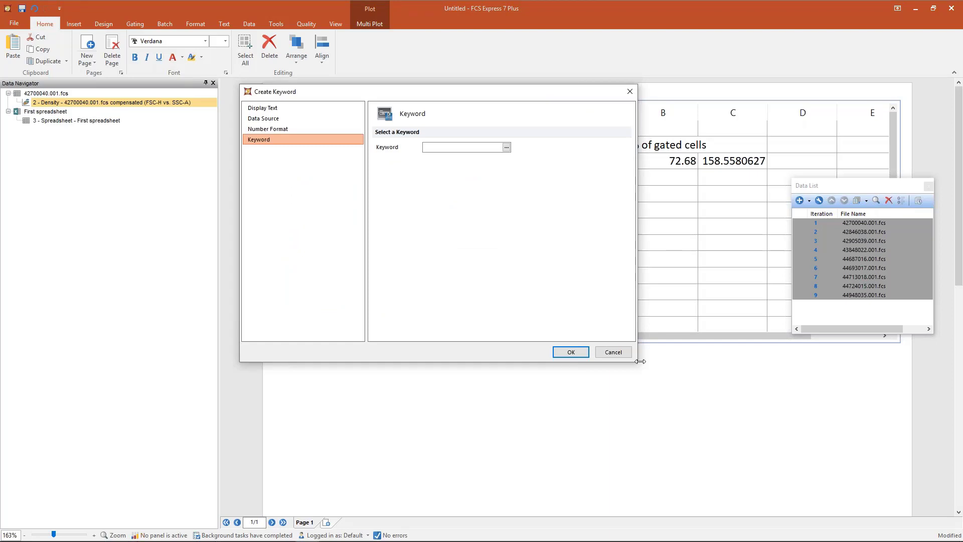
pyautogui.moveTo(640, 361); pyautogui.dragTo(686, 403)
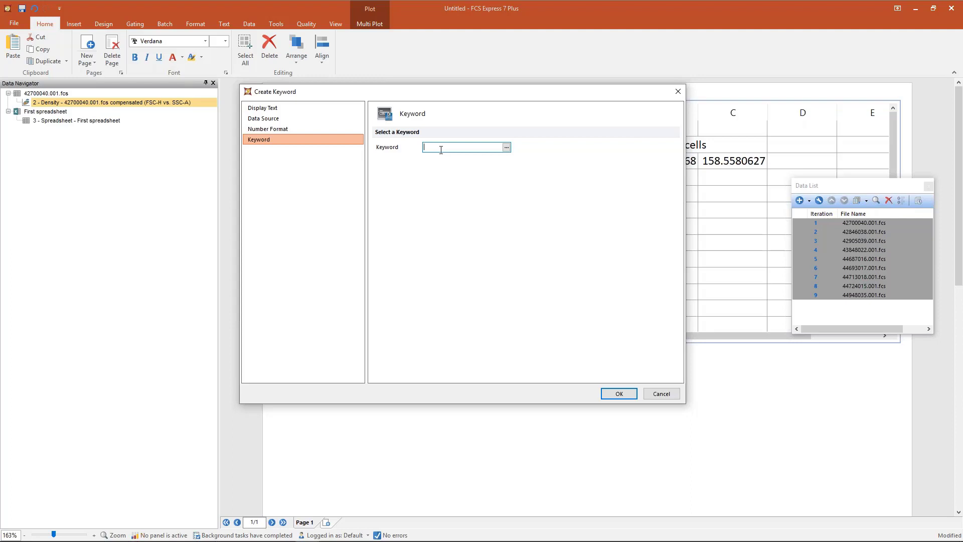
pyautogui.write('$FIL')
pyautogui.moveTo(453, 148); pyautogui.dragTo(421, 143)
pyautogui.press('BackSpace')
# Step: Choose the $FIL keyword from the keyword list and insert it into cell A6
pyautogui.click(508, 149)
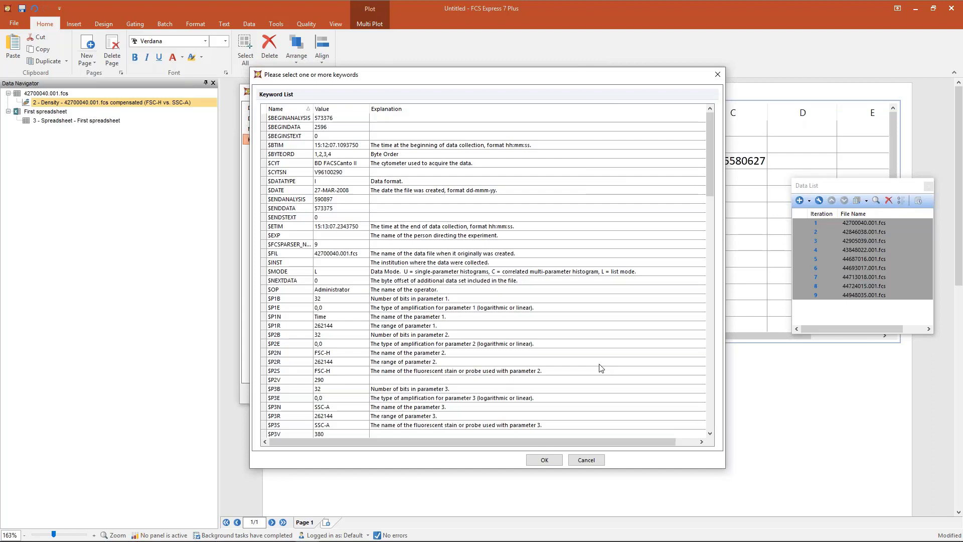
pyautogui.press('End')
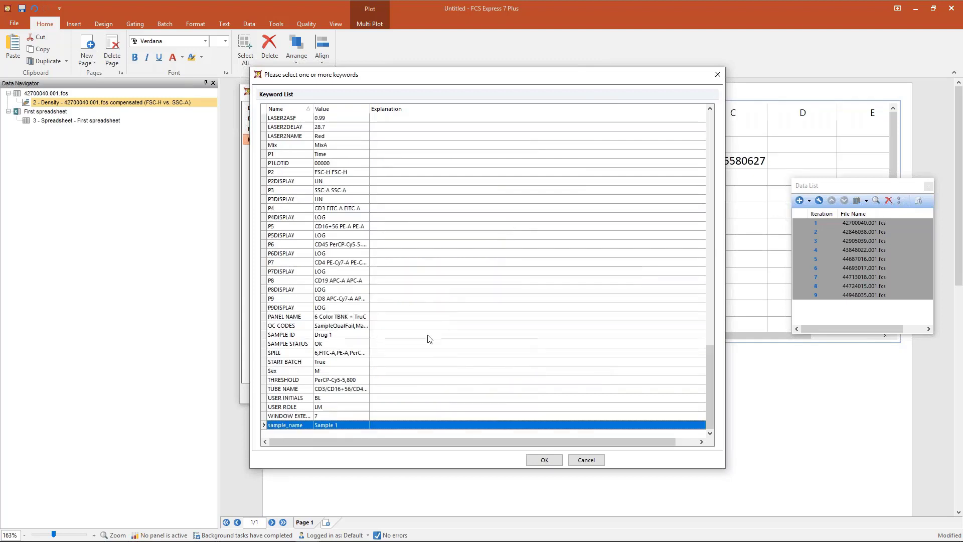
pyautogui.click(285, 219)
pyautogui.click(289, 235)
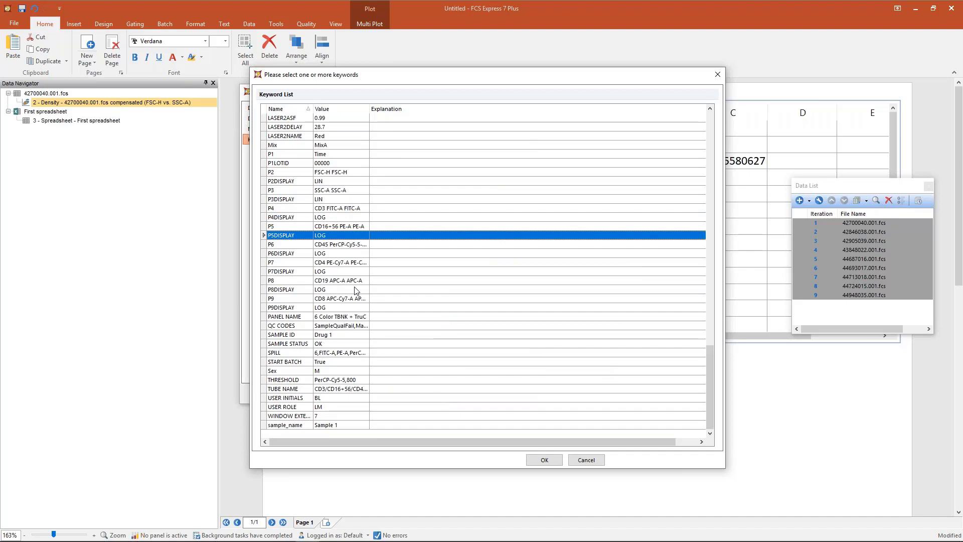
pyautogui.scroll(1, 354, 290)
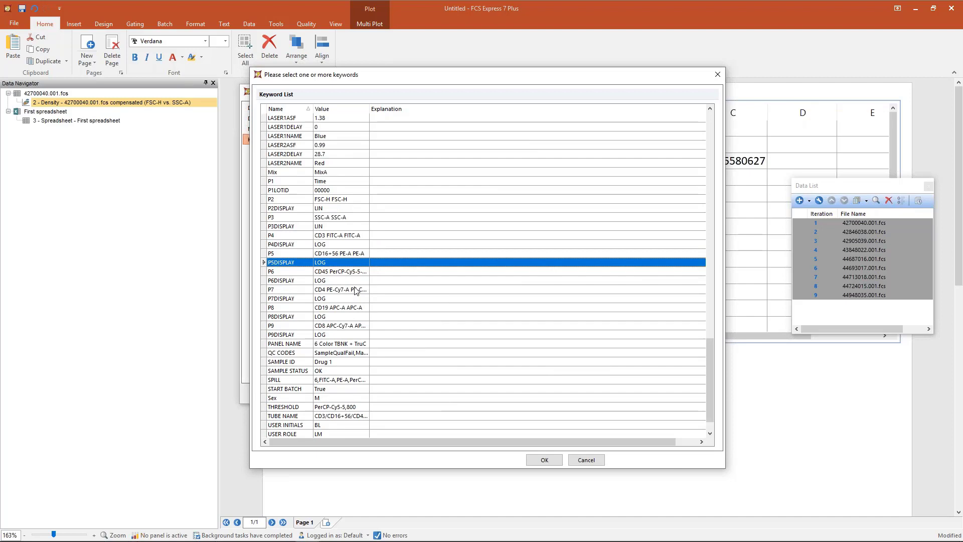
pyautogui.scroll(10, 381, 289)
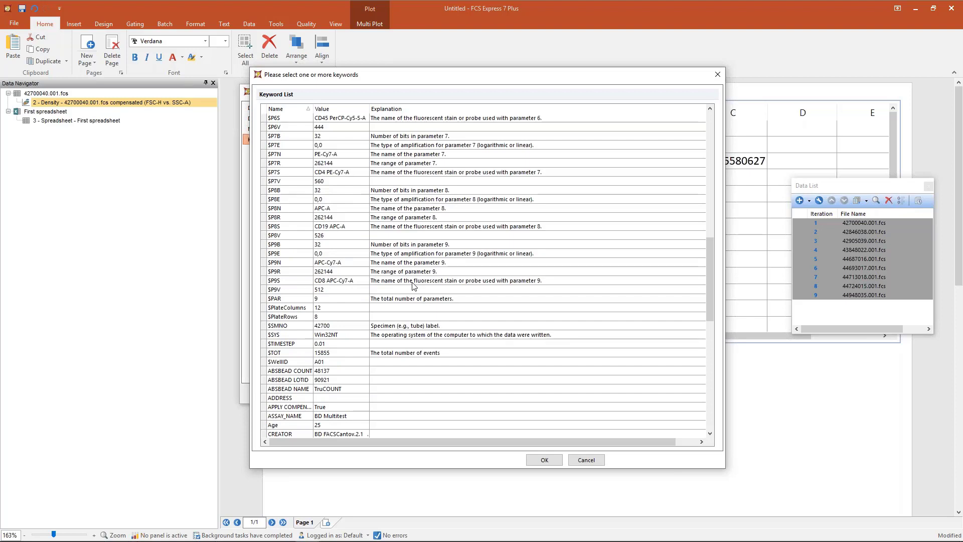
pyautogui.scroll(15, 591, 396)
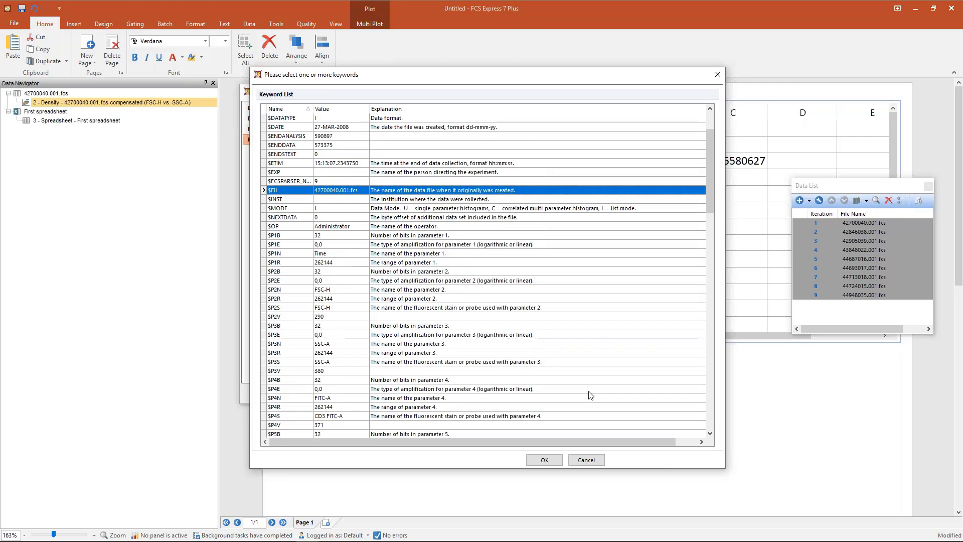
pyautogui.press('Return')
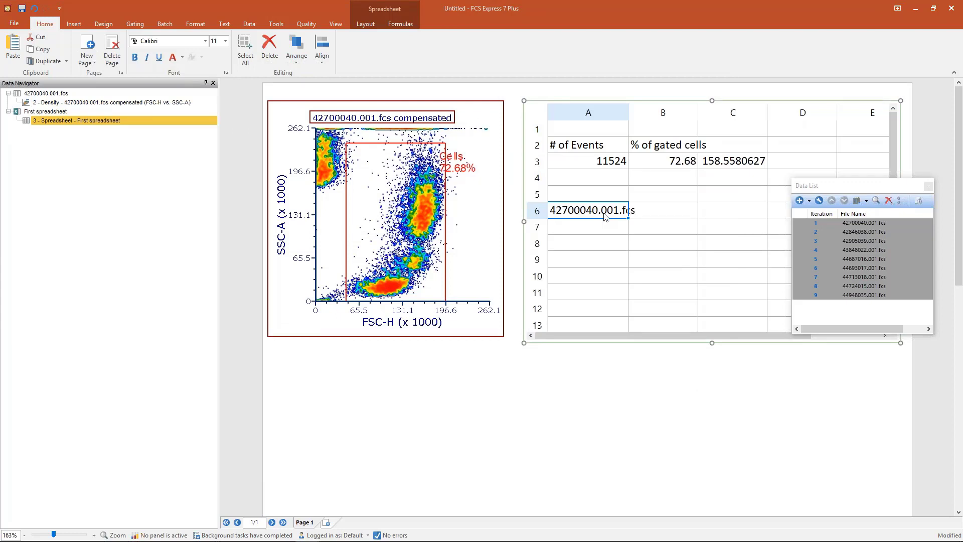
# Step: Load 44693017.001.fcs and 44713018.001.fcs in turn to check the file name keyword in cell A6
pyautogui.click(815, 268)
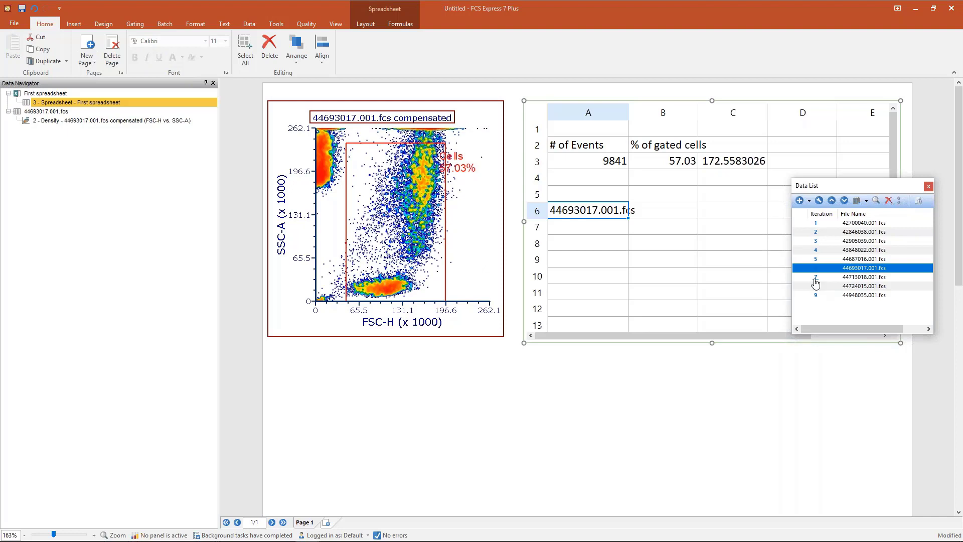
pyautogui.click(815, 278)
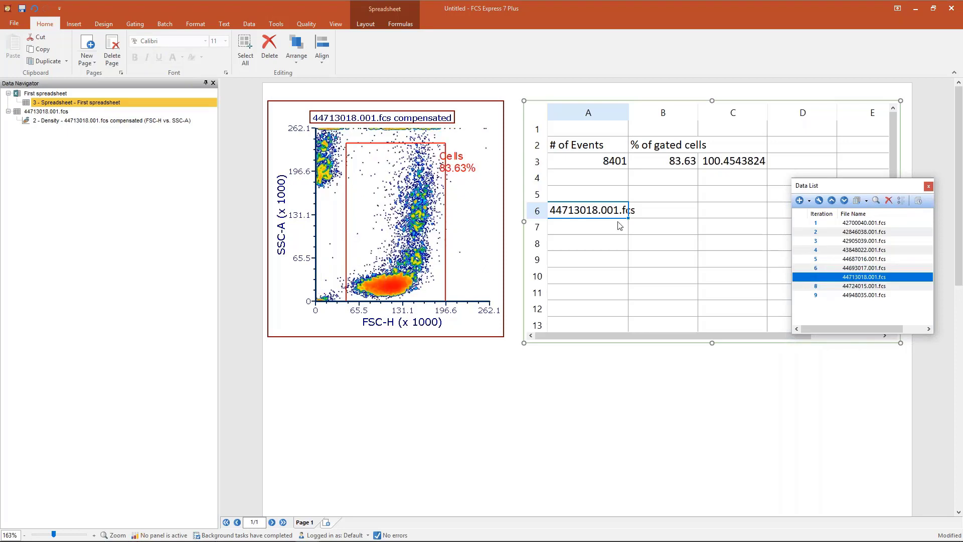
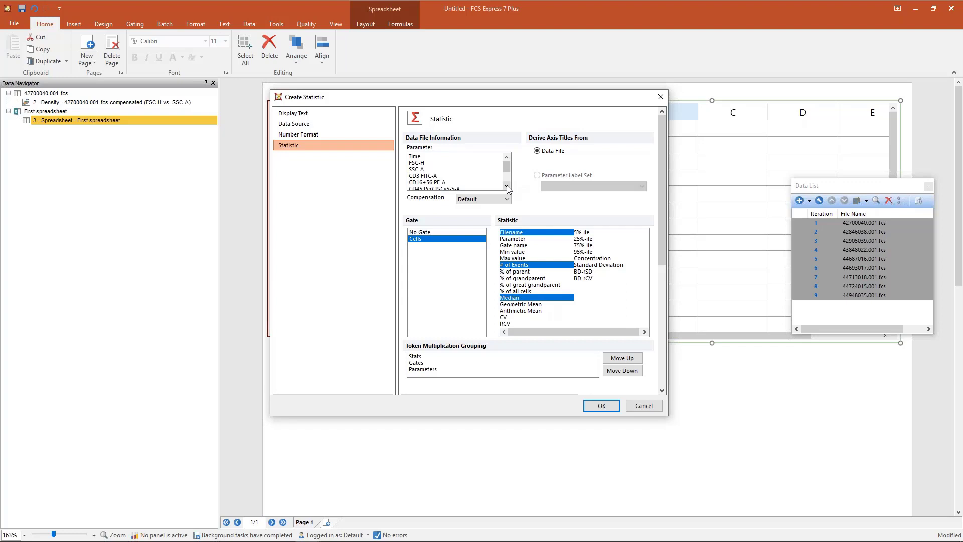
# Step: Set the statistic parameter to CD4 PE-Cy7-A and insert the Filename, # of Events and Median statistics of the Cells gate into the spreadsheet
pyautogui.click(507, 186)
pyautogui.click(507, 186)
pyautogui.click(507, 186)
pyautogui.click(507, 185)
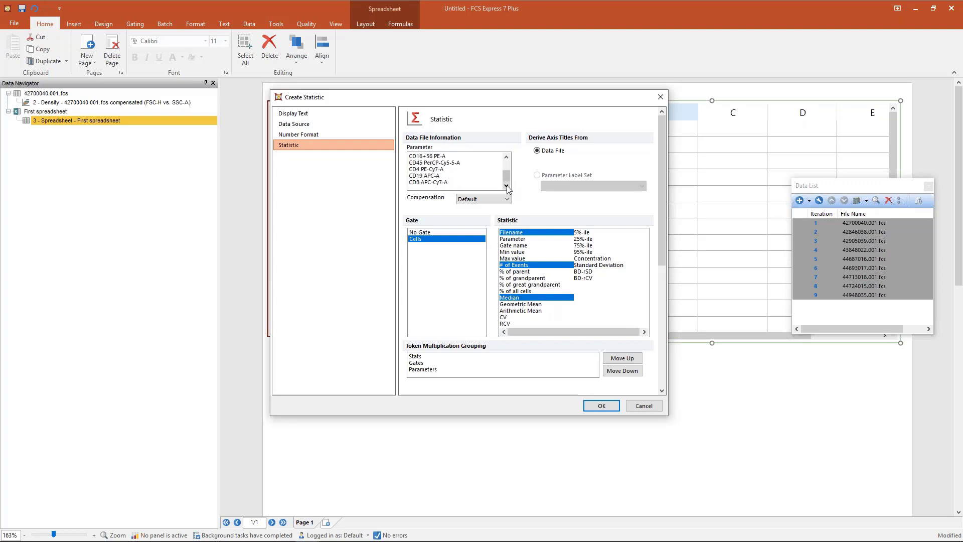
pyautogui.click(435, 169)
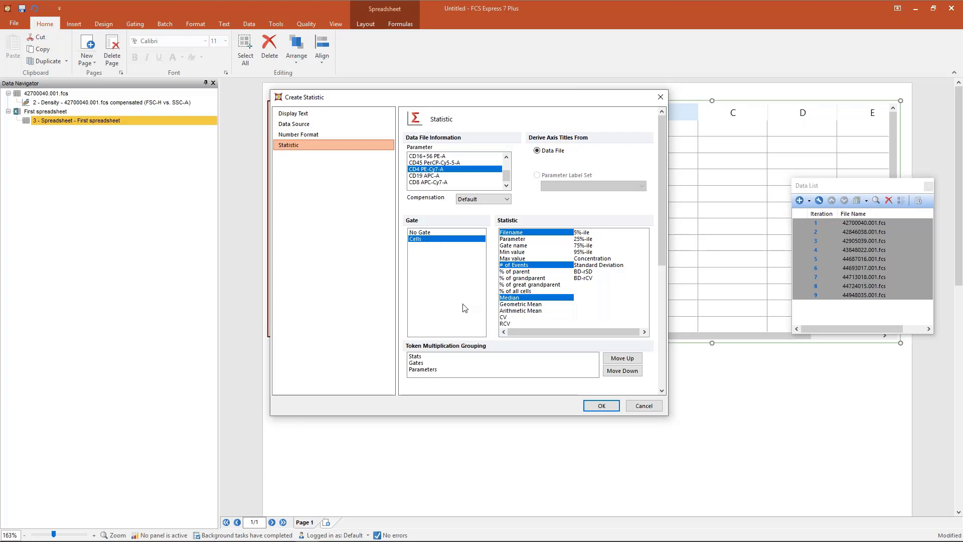
pyautogui.click(602, 406)
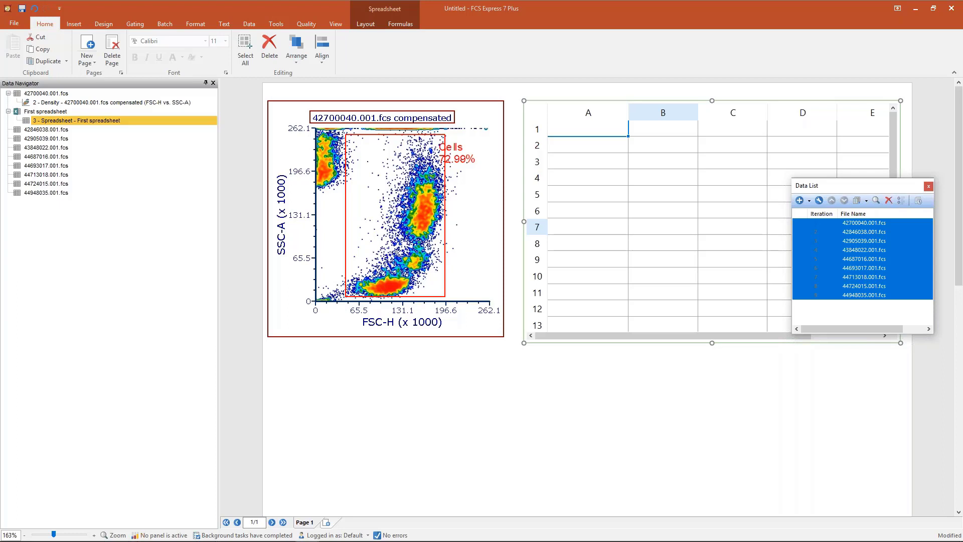
pyautogui.click(518, 93)
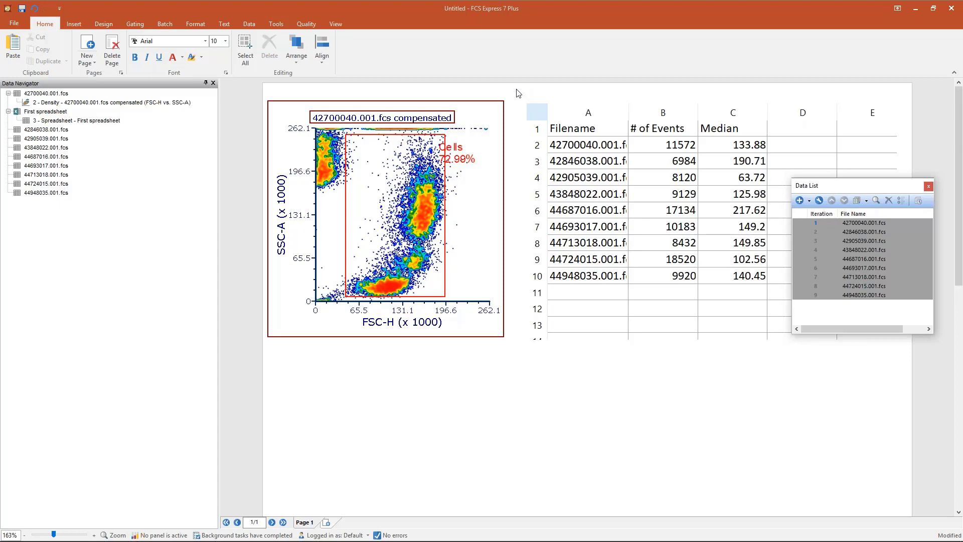
# Step: Widen the Cells gate slightly at its upper right corner and lower its top edge on the density plot
pyautogui.click(858, 225)
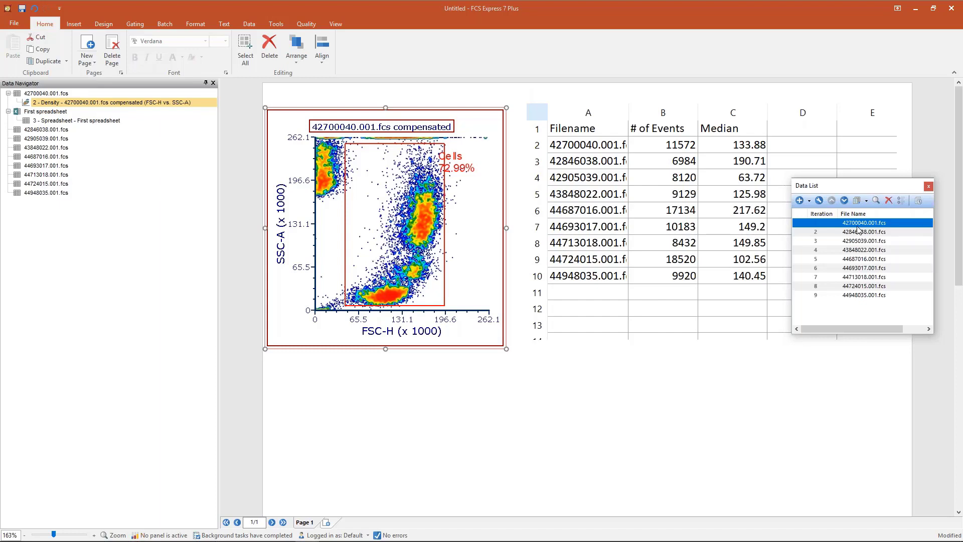
pyautogui.click(435, 168)
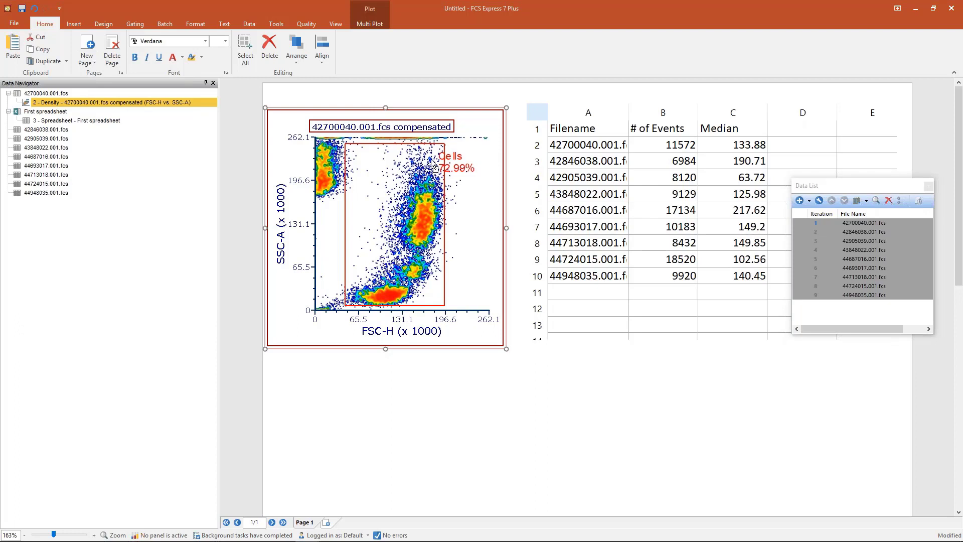
pyautogui.moveTo(435, 167); pyautogui.dragTo(455, 164)
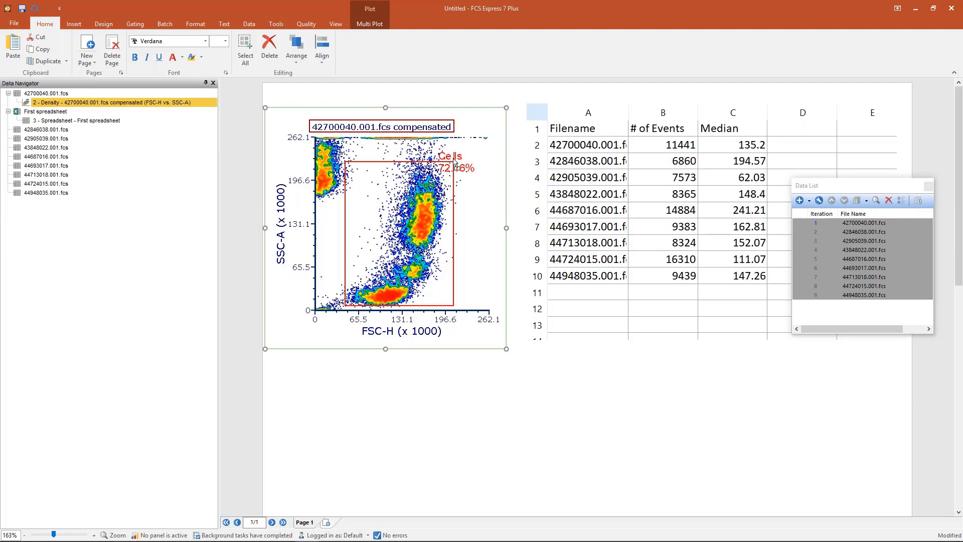
pyautogui.moveTo(454, 164); pyautogui.dragTo(455, 159)
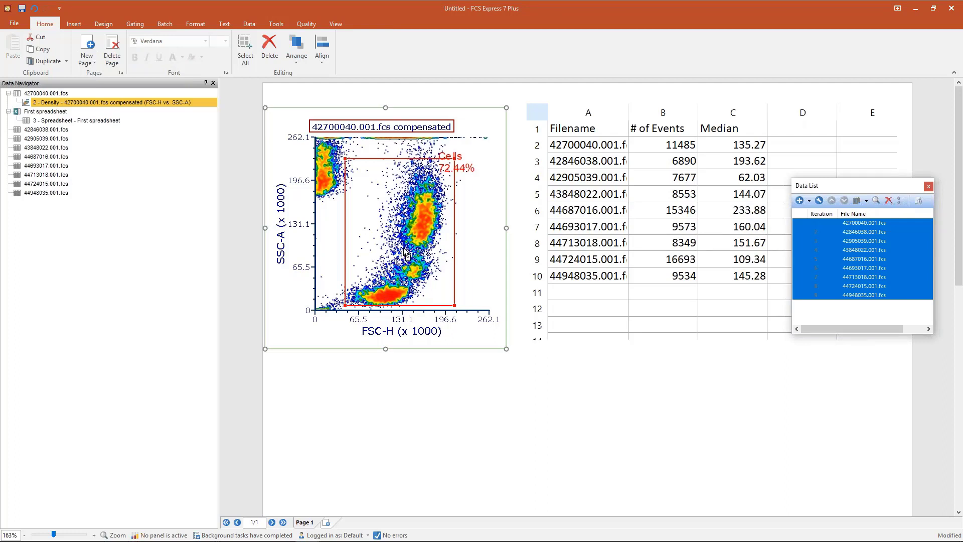
pyautogui.click(421, 203)
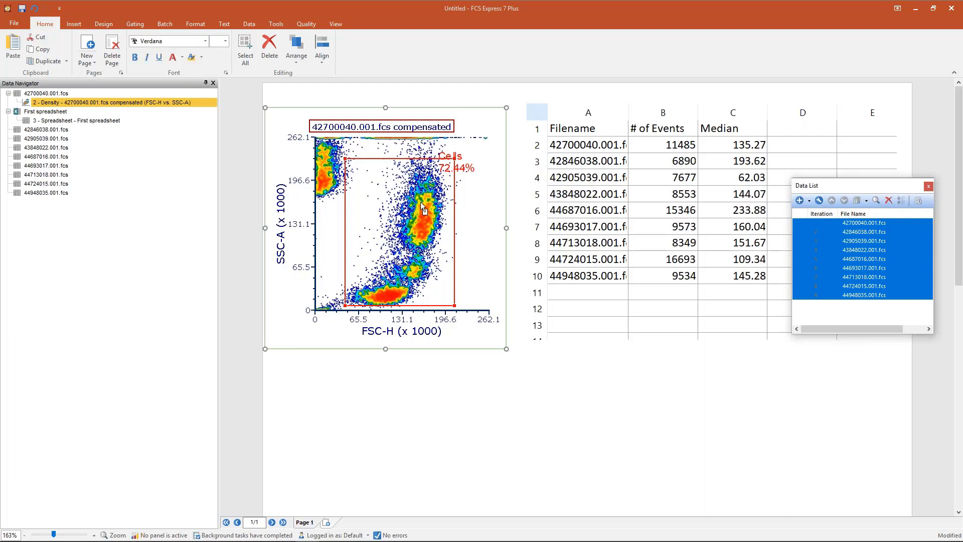
pyautogui.click(437, 188)
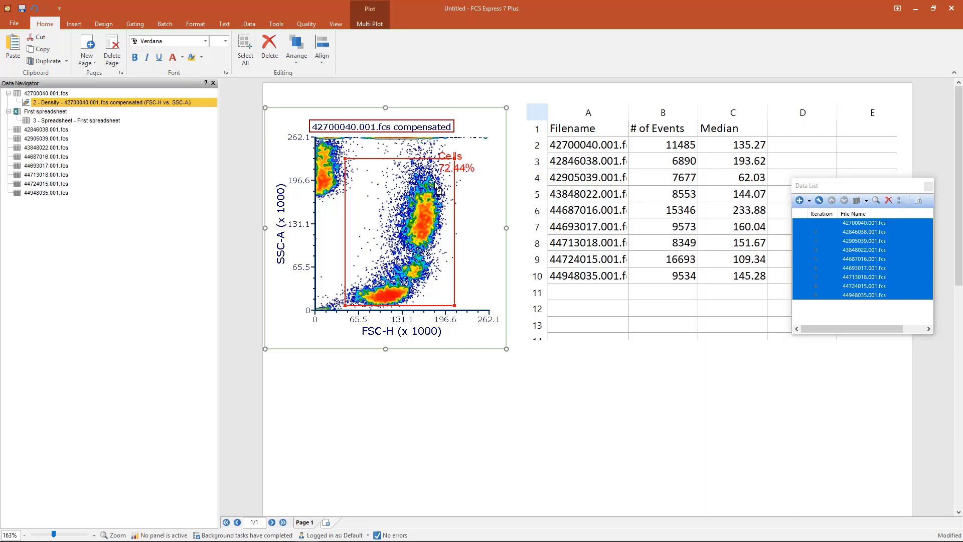
pyautogui.moveTo(438, 186); pyautogui.dragTo(441, 226)
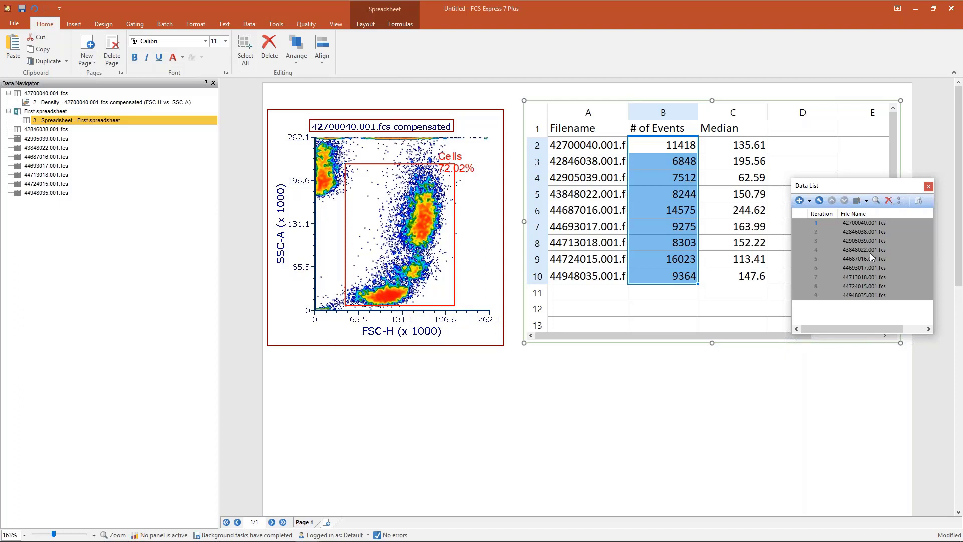
# Step: Change the density plot's data to 43848022.001.fcs and enable the Data Specific Gate option for the Cells gate
pyautogui.click(391, 210)
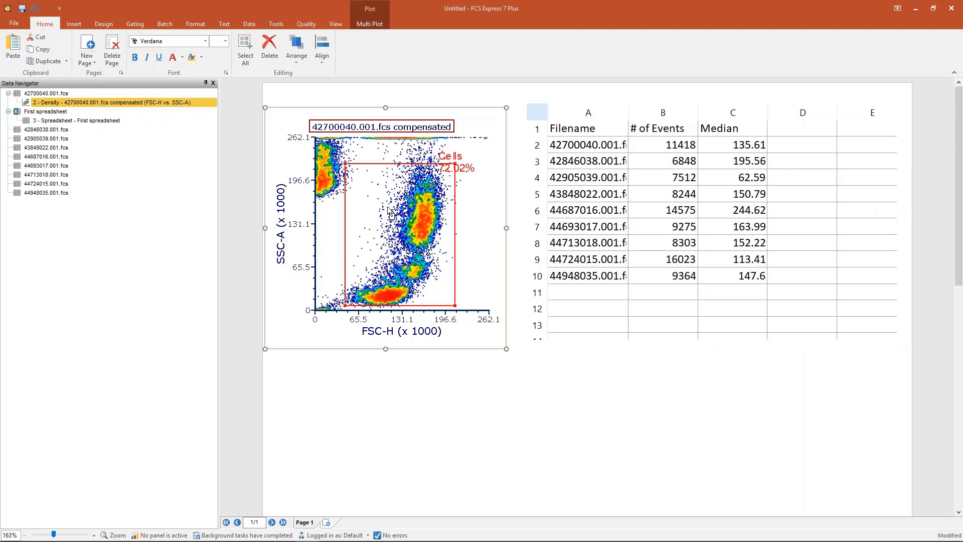
pyautogui.moveTo(391, 211); pyautogui.dragTo(398, 177)
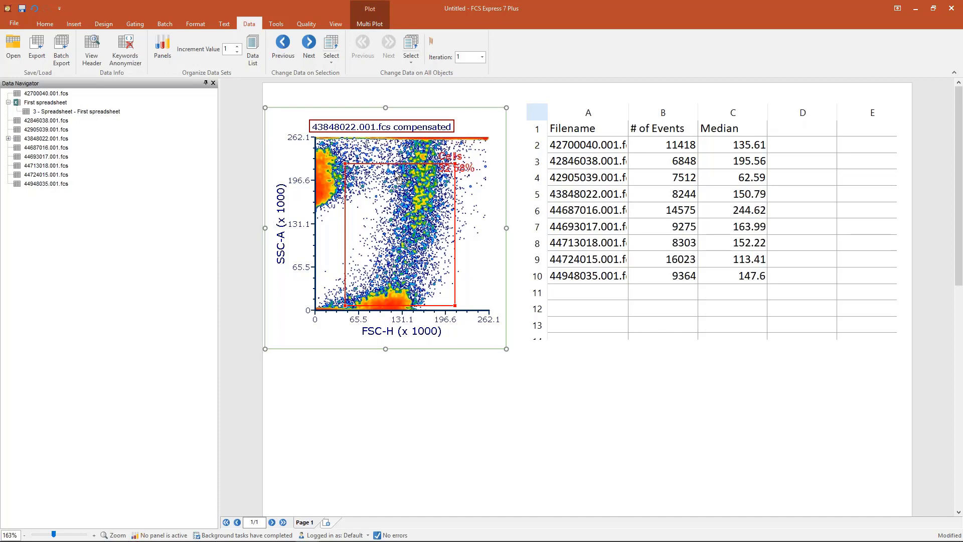
pyautogui.scroll(4, 281, 61)
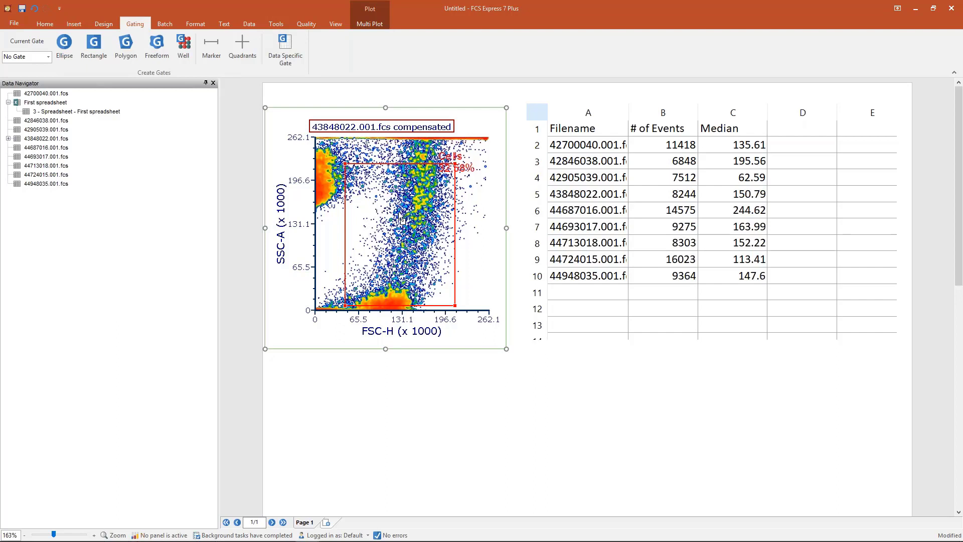
pyautogui.click(284, 50)
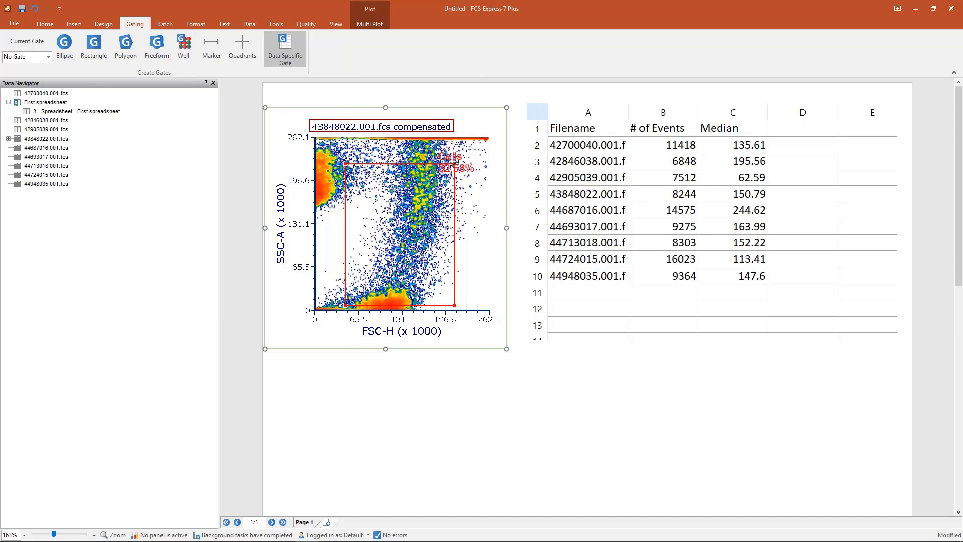
# Step: Resize and reposition the data-specific Cells gate on the 43848022.001.fcs density plot
pyautogui.moveTo(455, 164); pyautogui.dragTo(452, 166)
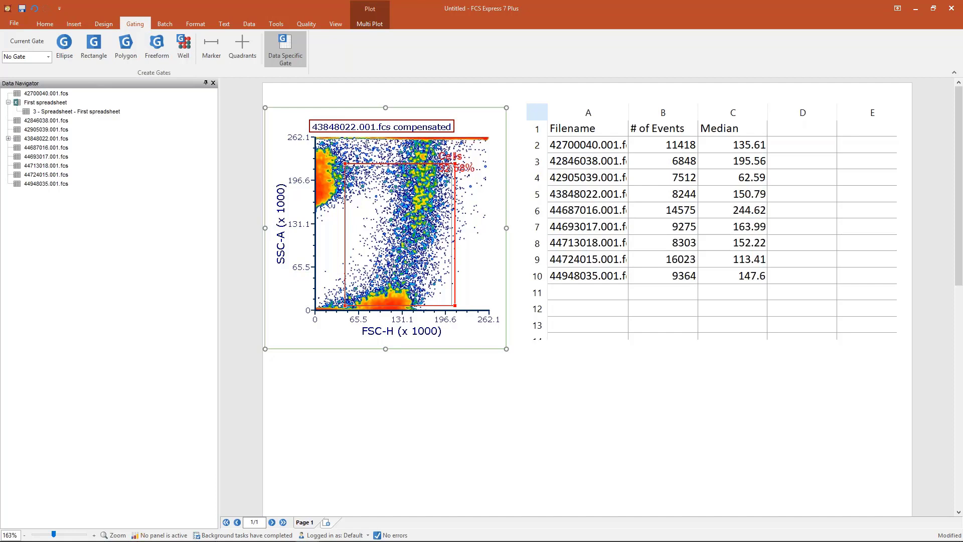
pyautogui.moveTo(446, 168); pyautogui.dragTo(445, 211)
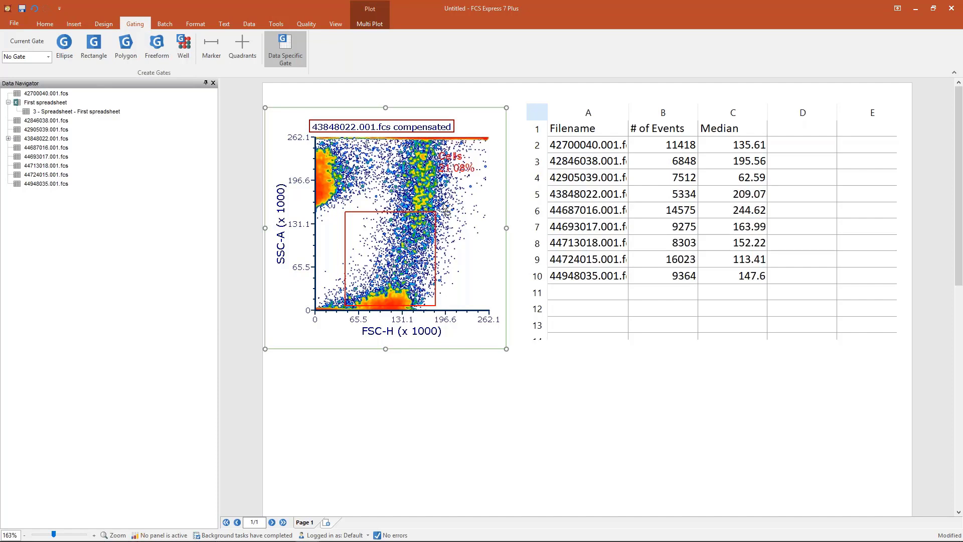
pyautogui.moveTo(444, 207); pyautogui.dragTo(462, 183)
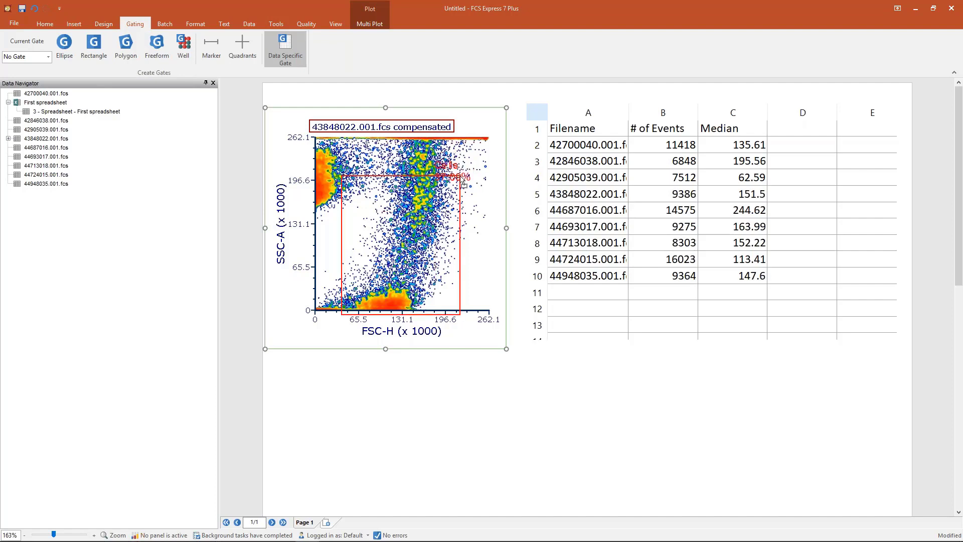
pyautogui.moveTo(463, 184); pyautogui.dragTo(459, 183)
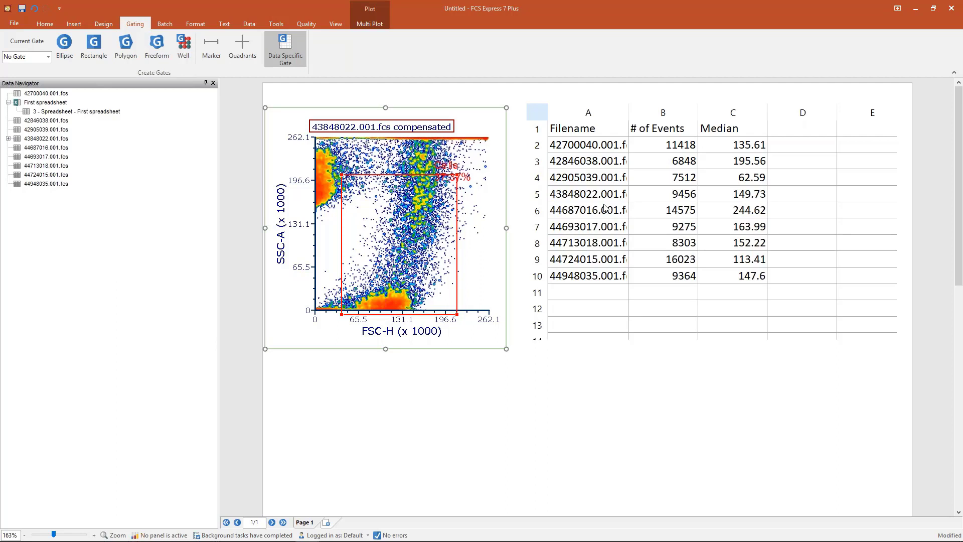
pyautogui.moveTo(408, 238); pyautogui.dragTo(416, 228)
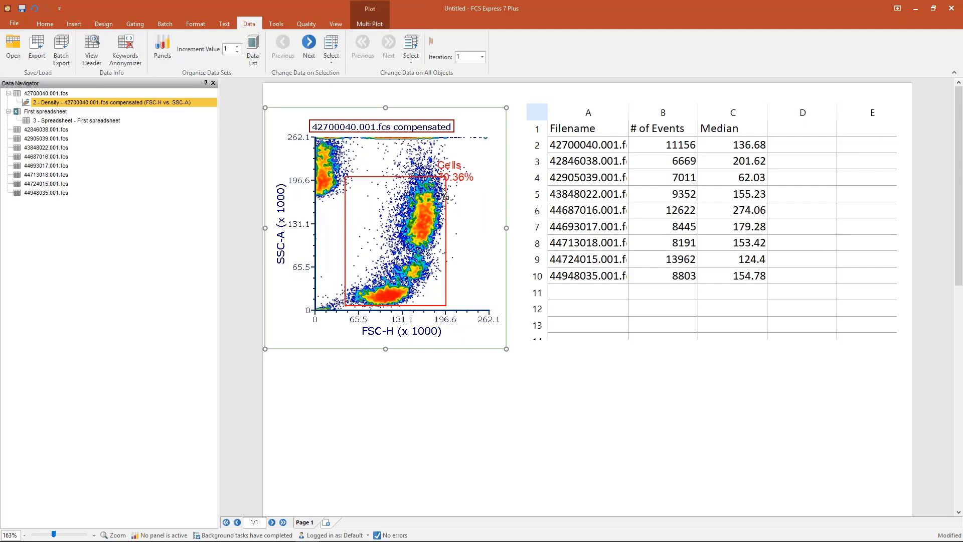
# Step: Enlarge the Cells gate at its upper right corner on the 42700040.001.fcs density plot and activate the spreadsheet
pyautogui.moveTo(445, 196); pyautogui.dragTo(459, 162)
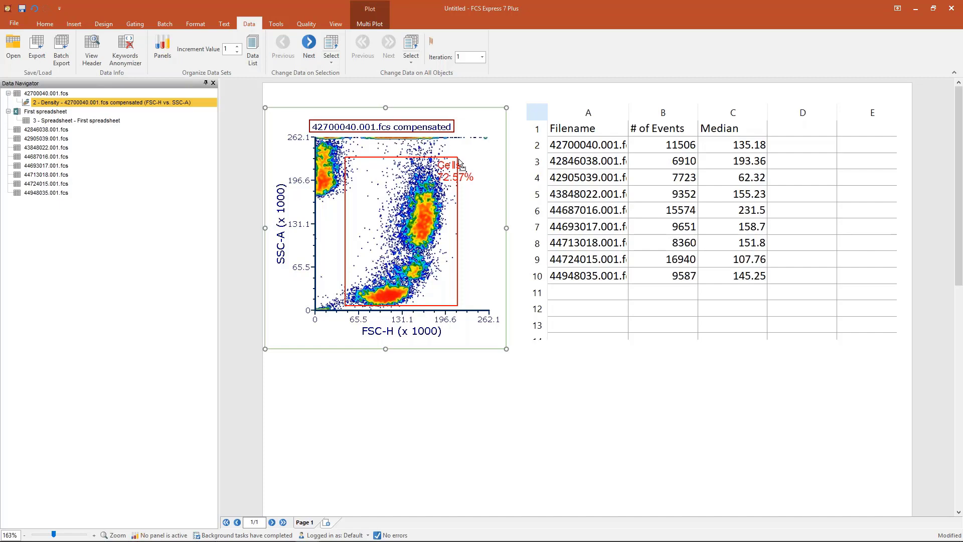
pyautogui.press('Tab')
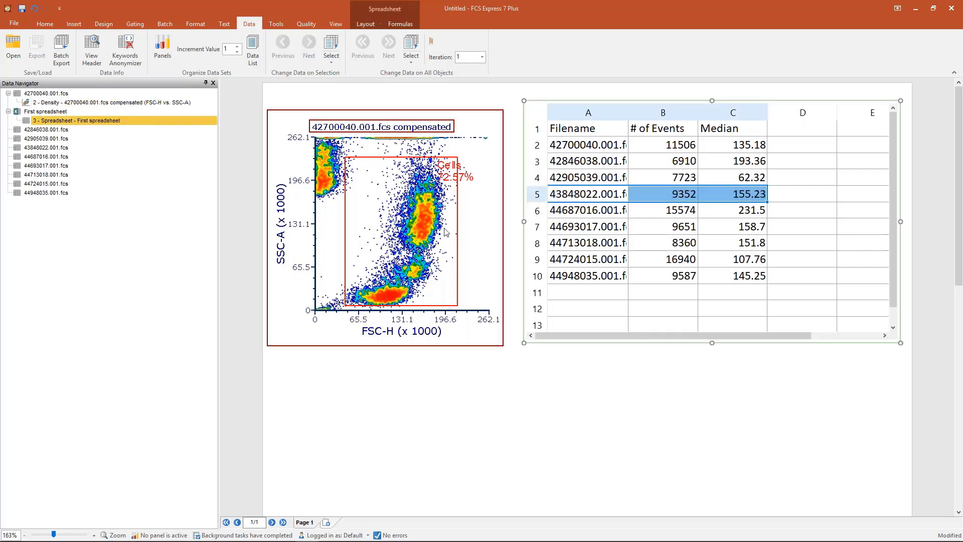
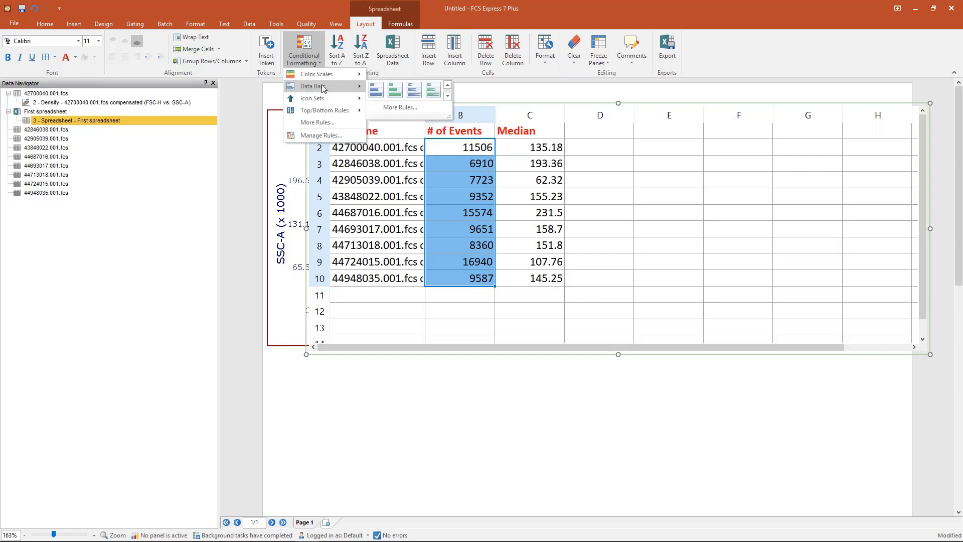
# Step: Apply a three-color scale to the # of Events values in B2:B10, with red for high and green for low values
pyautogui.moveTo(325, 99)
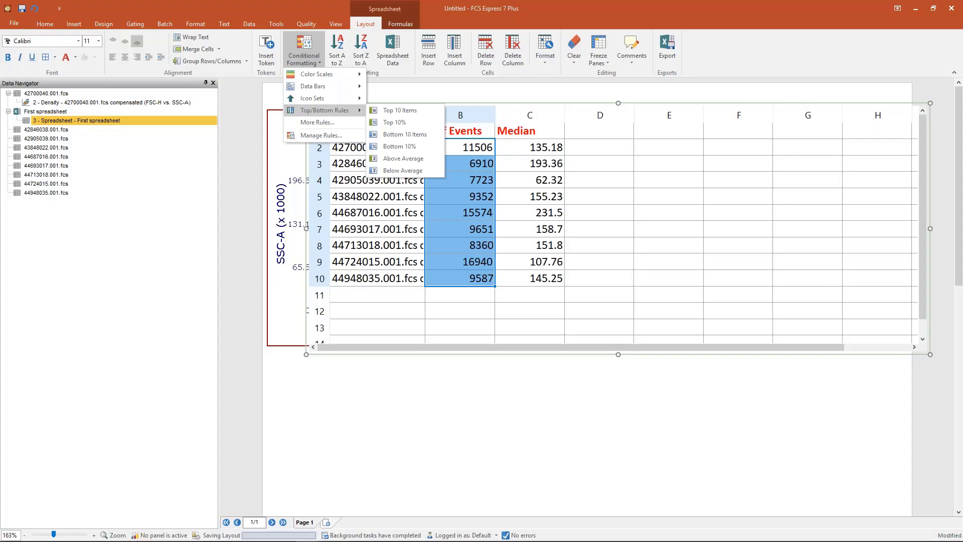
pyautogui.moveTo(347, 74)
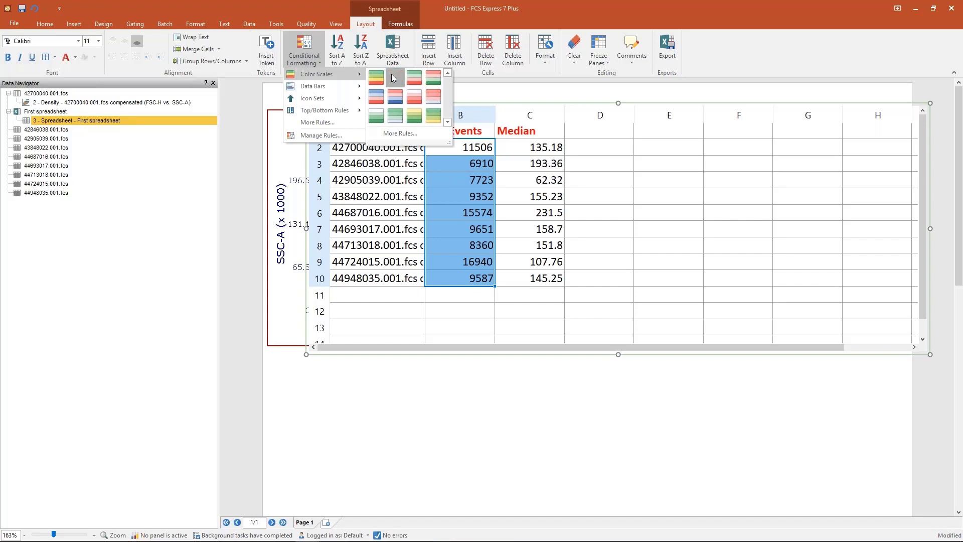
pyautogui.click(391, 73)
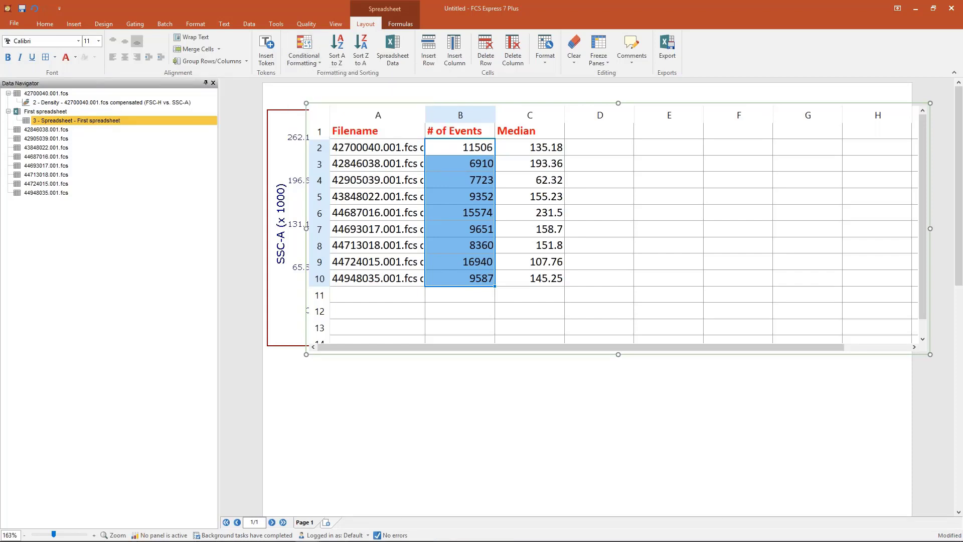
# Step: Add blue data bars as conditional formatting to the Median values in C2:C10
pyautogui.moveTo(530, 147); pyautogui.dragTo(529, 278)
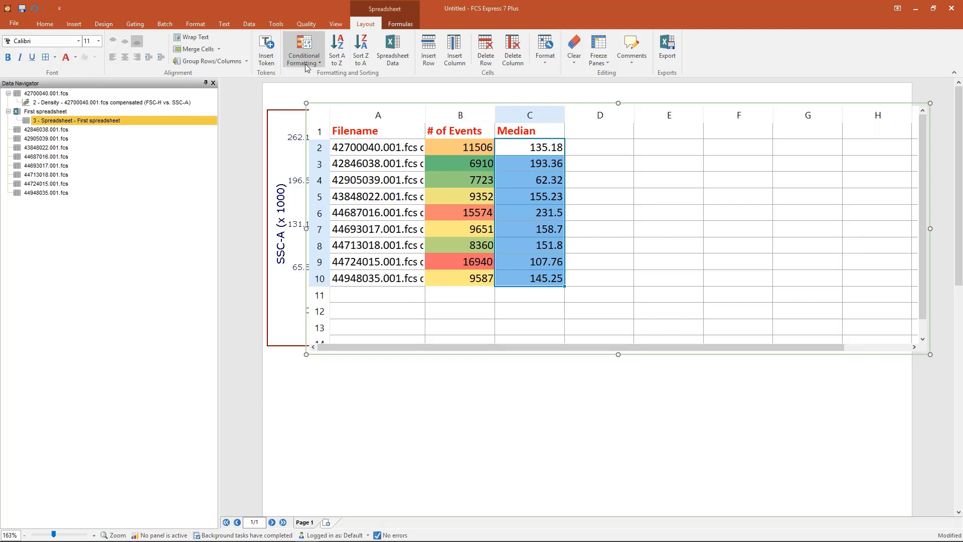
pyautogui.click(306, 67)
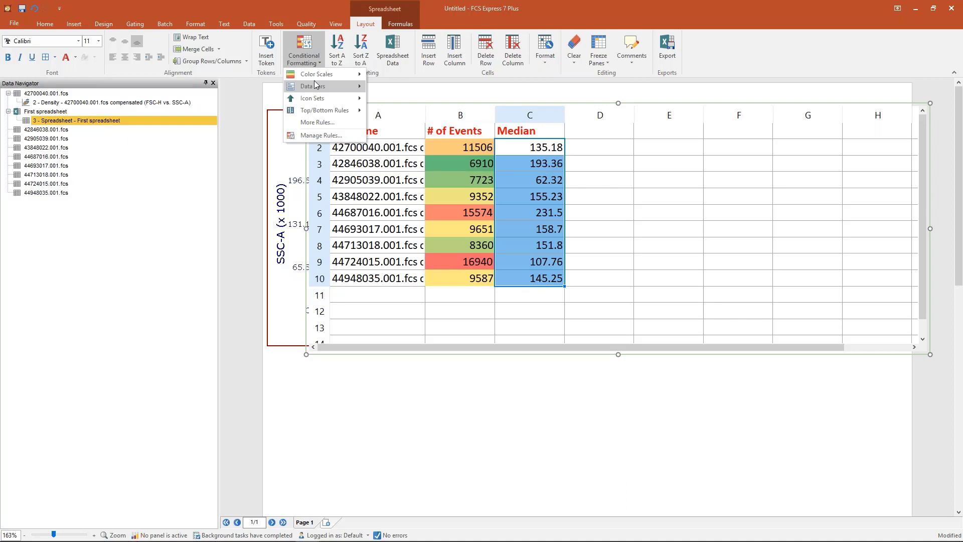
pyautogui.click(383, 145)
pyautogui.click(599, 245)
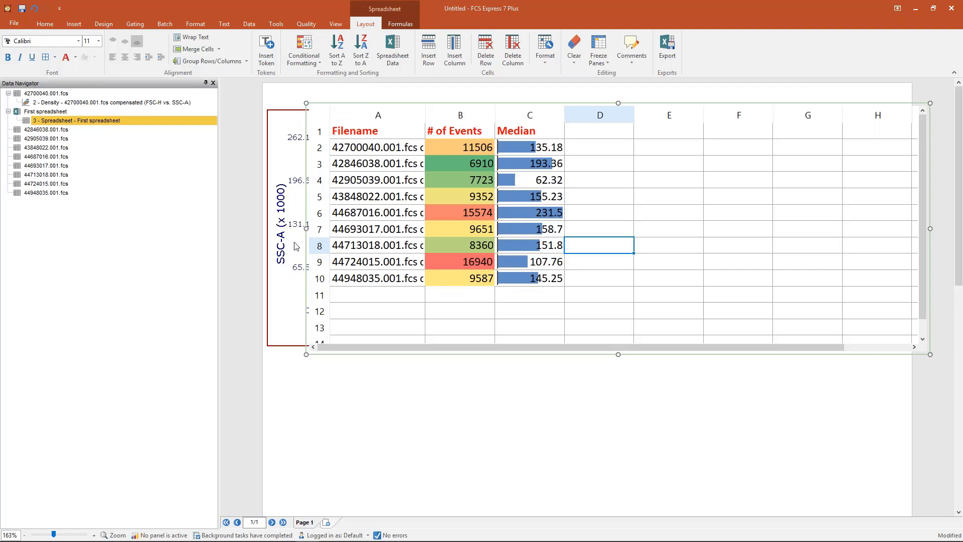
# Step: Move the spreadsheet clear of the density plot and shift the Cells gate slightly downward on the plot
pyautogui.moveTo(294, 245); pyautogui.dragTo(485, 232)
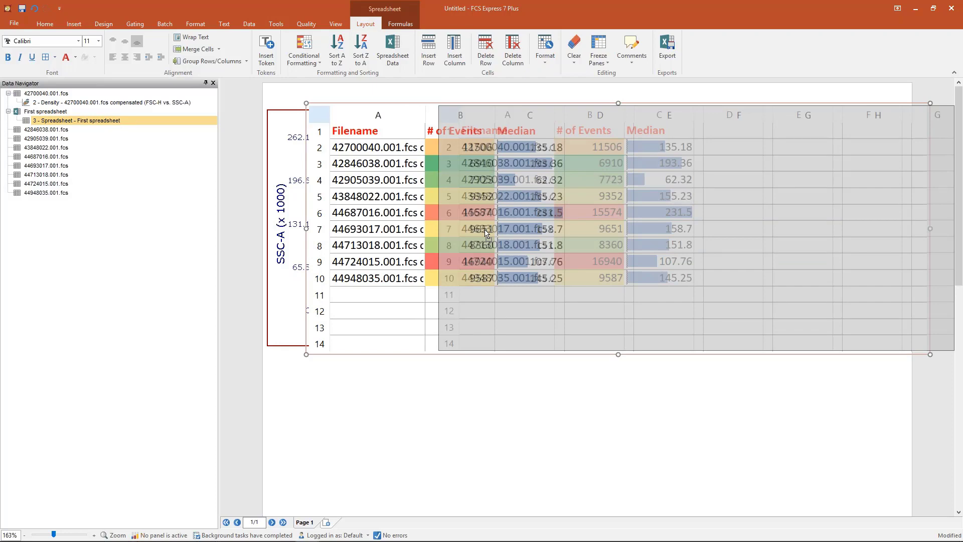
pyautogui.moveTo(486, 232); pyautogui.dragTo(522, 231)
pyautogui.click(315, 252)
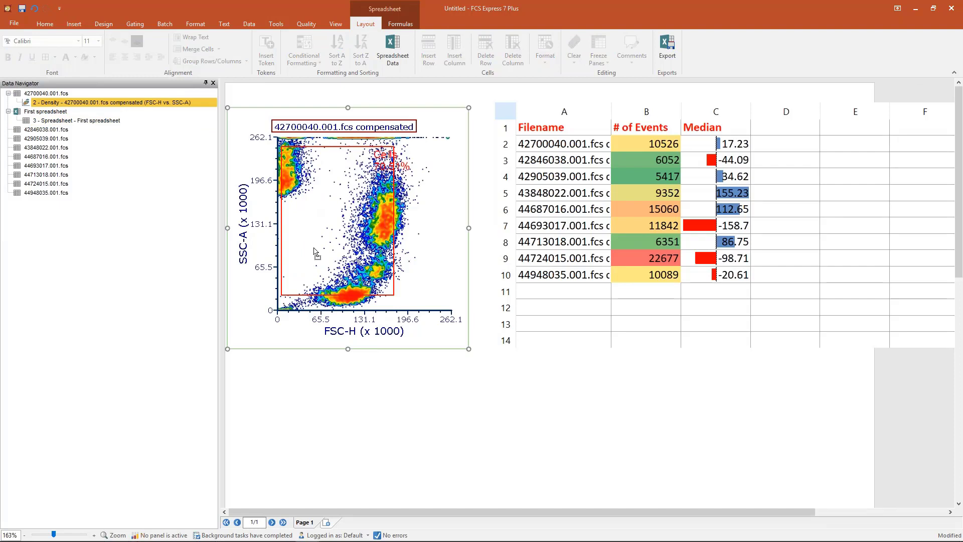
pyautogui.moveTo(315, 252); pyautogui.dragTo(342, 270)
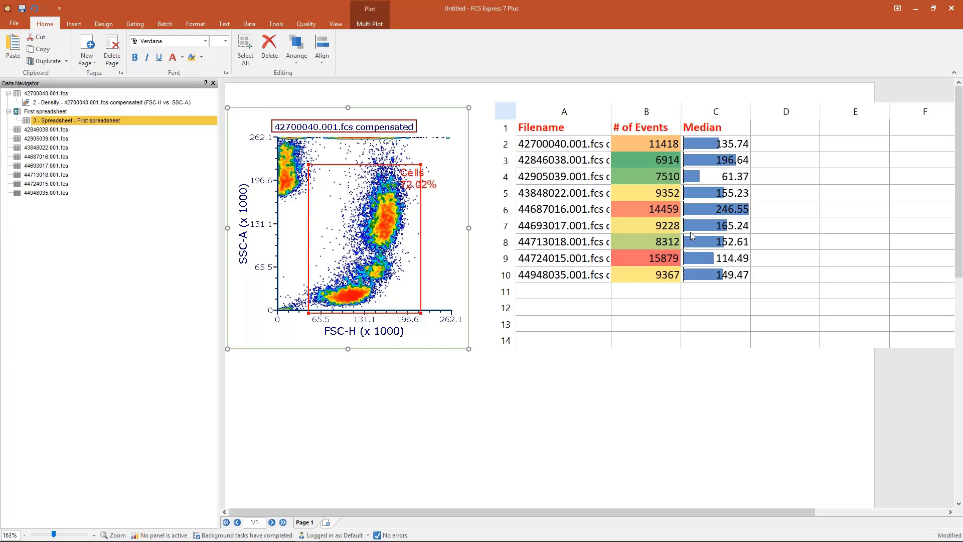
# Step: Insert a blank column before the Filename column and delete it again
pyautogui.click(690, 232)
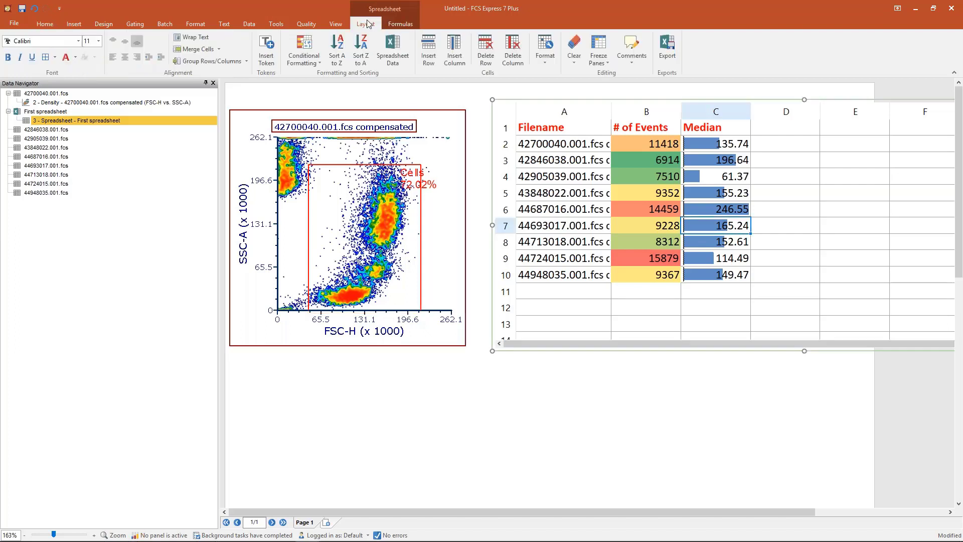
pyautogui.click(455, 50)
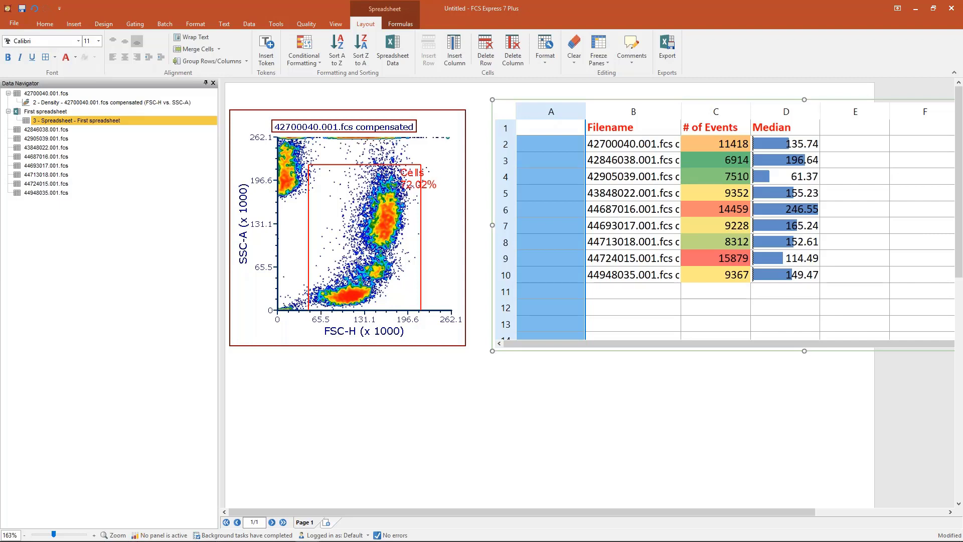
pyautogui.click(513, 50)
pyautogui.click(545, 50)
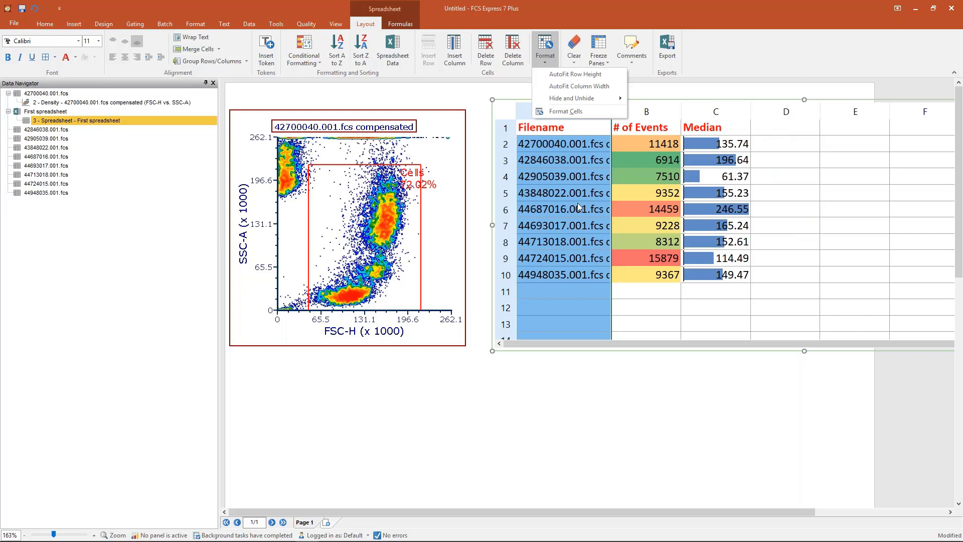
pyautogui.click(583, 261)
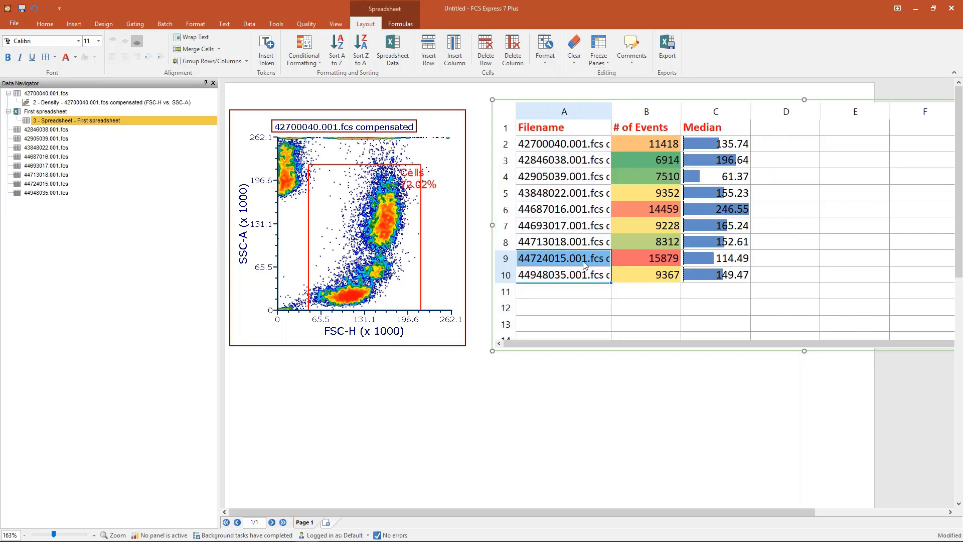
# Step: Open the Format Cells dialog for D5:E6 and review its number categories, alignment and font options
pyautogui.moveTo(786, 192); pyautogui.dragTo(855, 209)
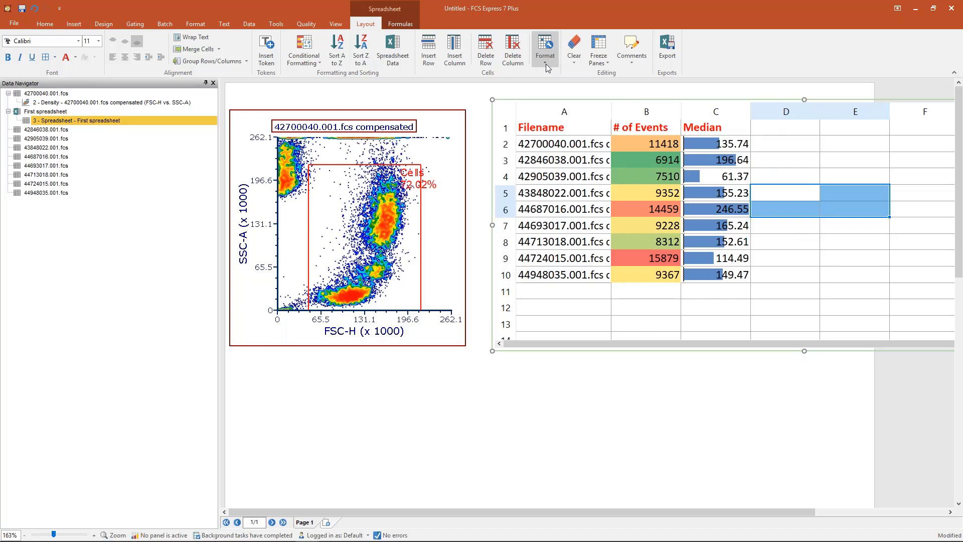
pyautogui.click(546, 64)
pyautogui.moveTo(451, 164); pyautogui.dragTo(372, 158)
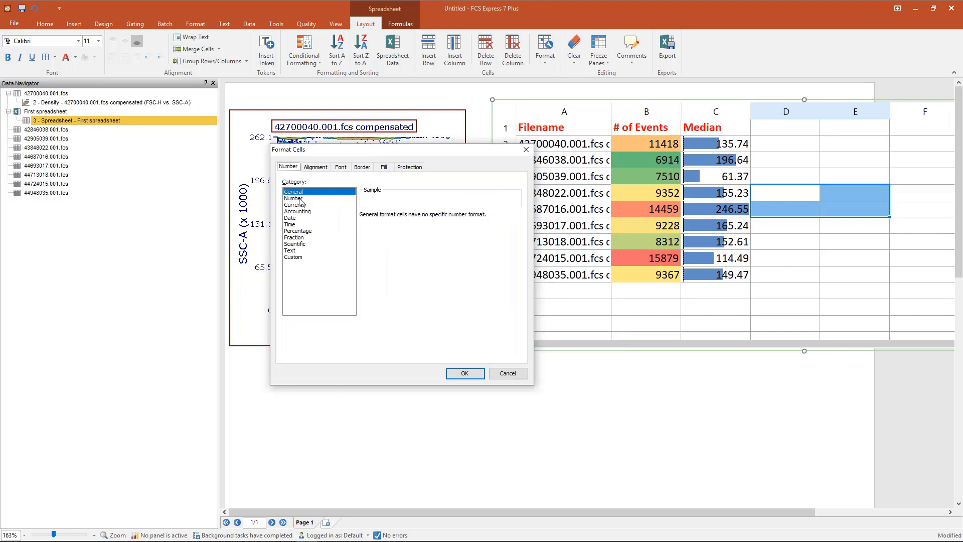
pyautogui.click(298, 225)
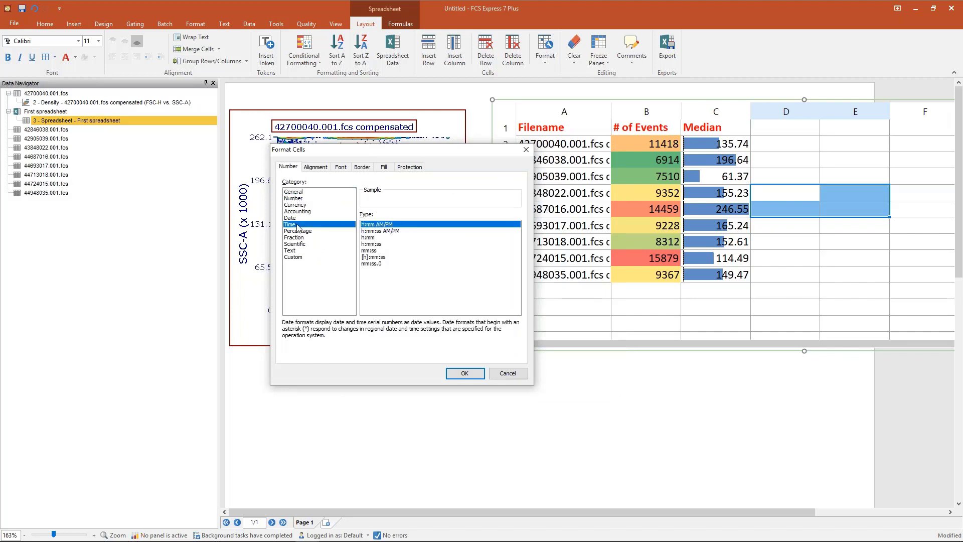
pyautogui.click(294, 243)
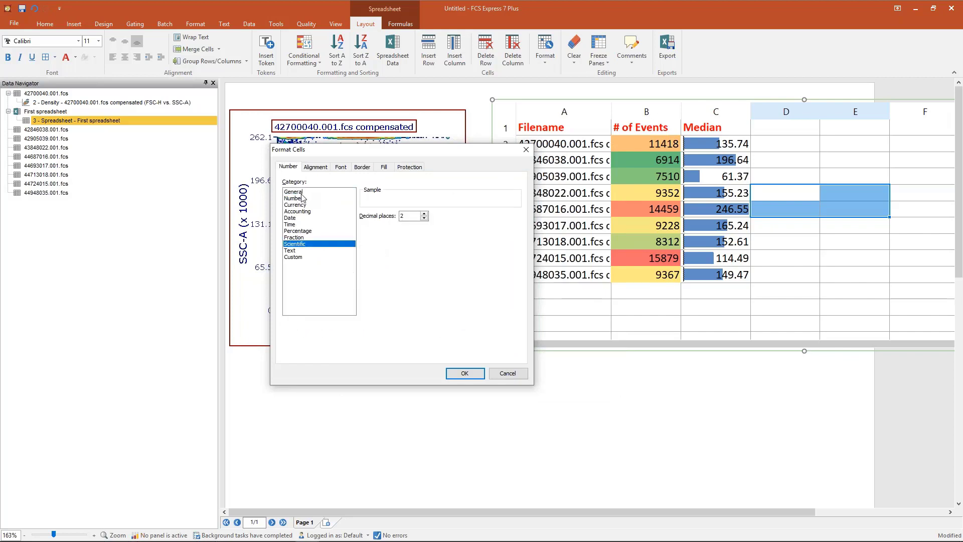
pyautogui.click(316, 168)
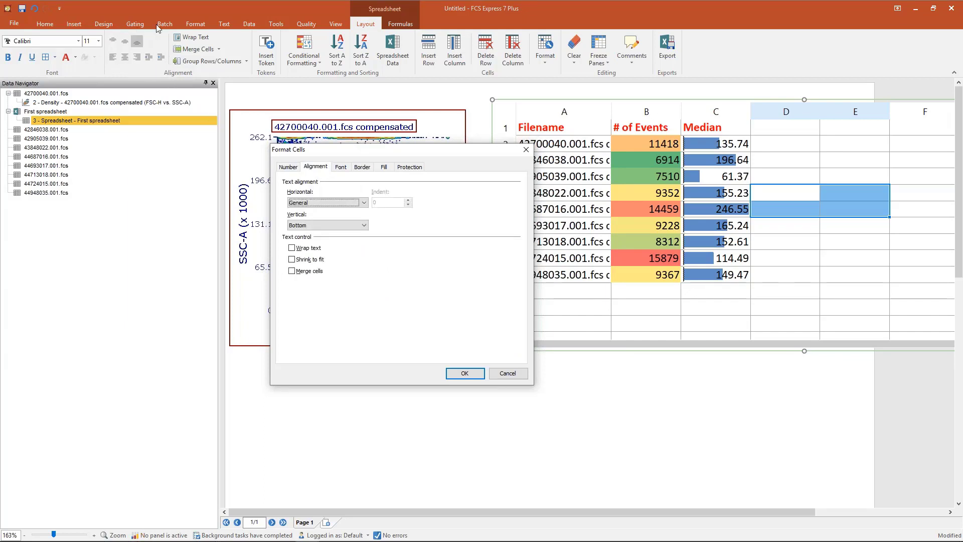
pyautogui.click(341, 167)
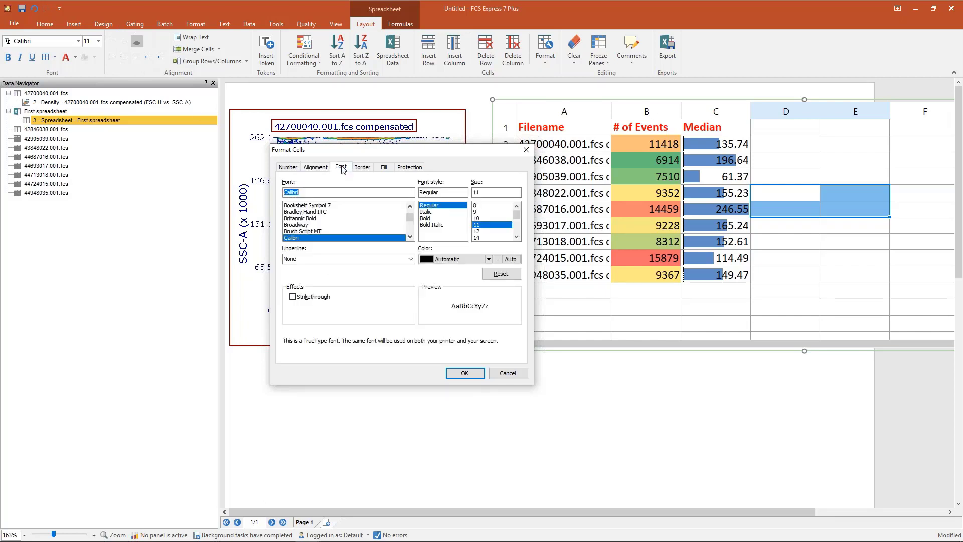
# Step: Apply a thick black outline border and a grey fill to cells D5:E6
pyautogui.click(362, 167)
pyautogui.click(454, 194)
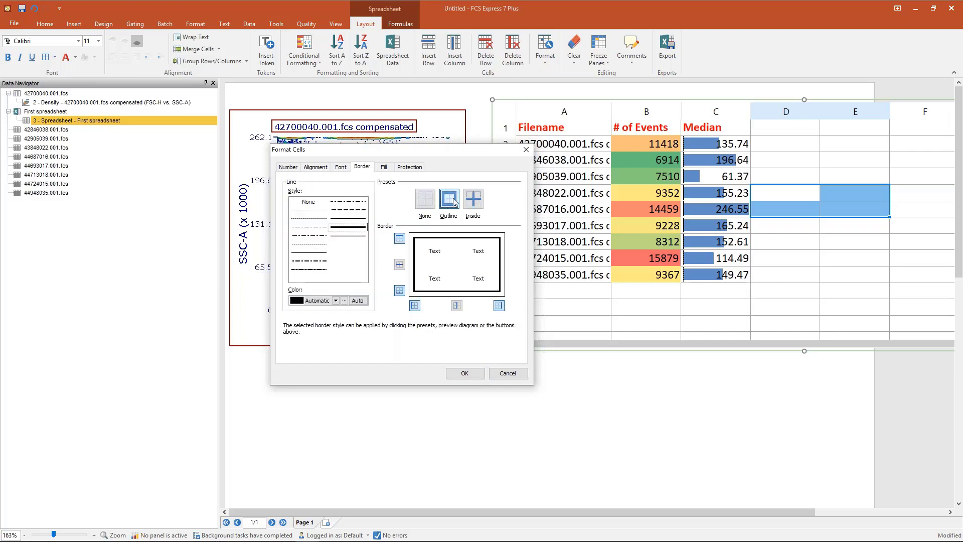
pyautogui.hotkey('ctrl', 'Tab')
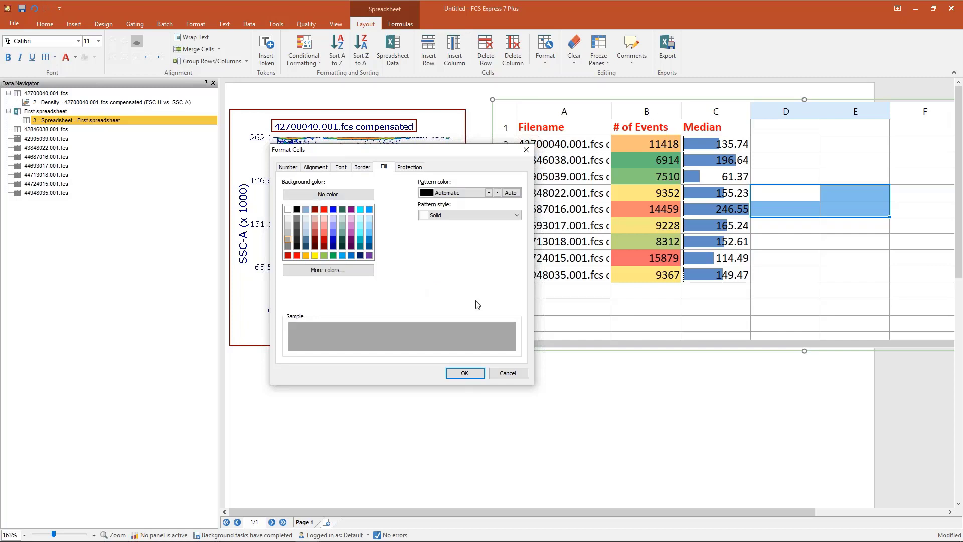
pyautogui.click(466, 375)
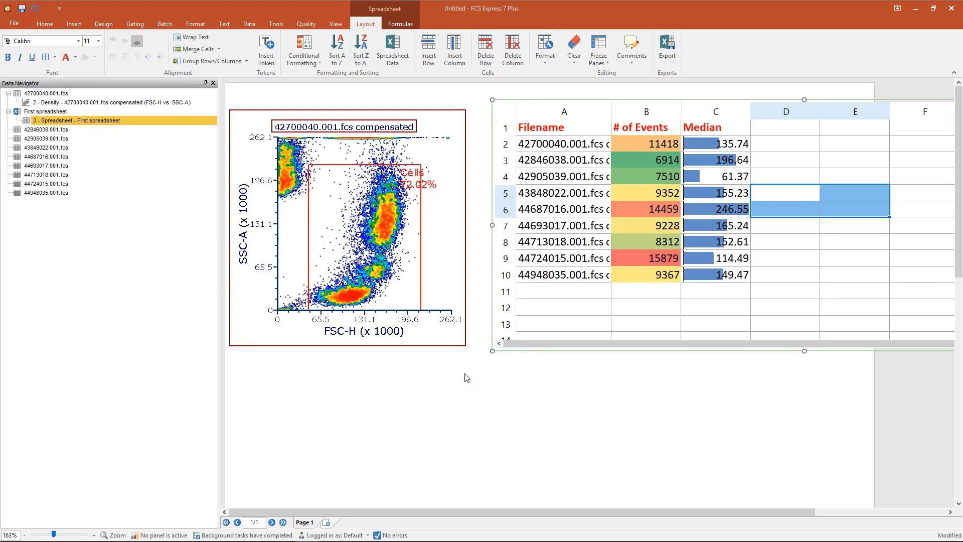
pyautogui.click(772, 195)
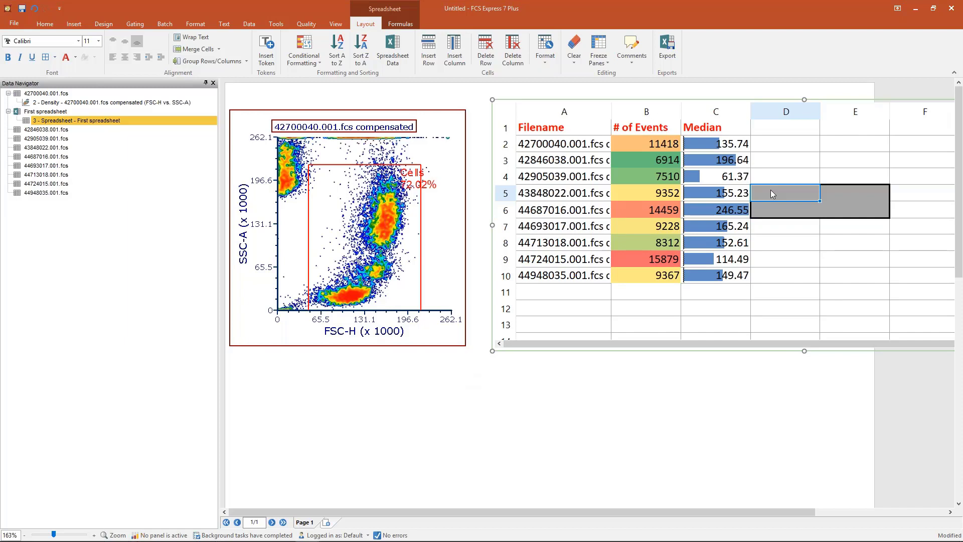
pyautogui.press('Right')
pyautogui.press('Down')
pyautogui.press('Down')
pyautogui.press('Down')
pyautogui.press('Down')
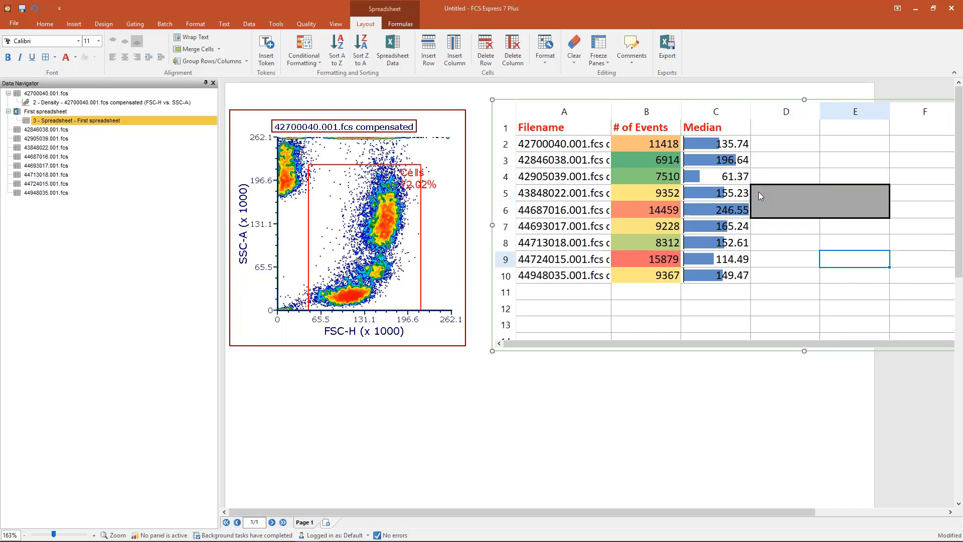
# Step: Clear the formatting from cells D5:E6
pyautogui.moveTo(758, 195); pyautogui.dragTo(830, 213)
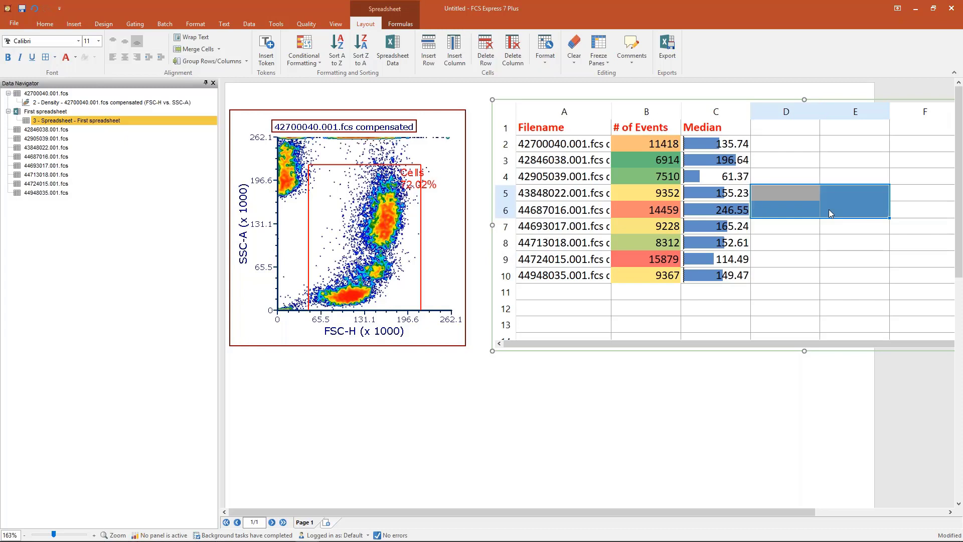
pyautogui.click(574, 55)
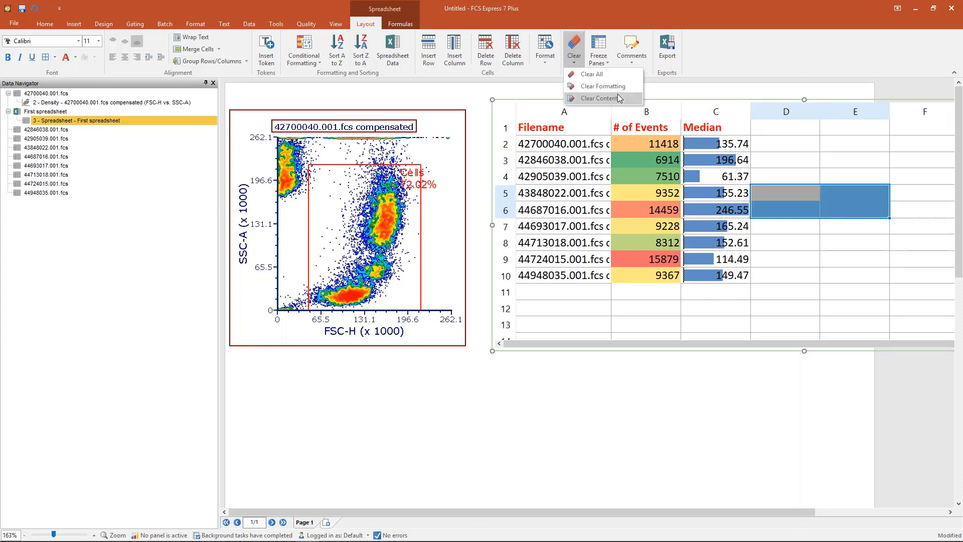
pyautogui.click(613, 87)
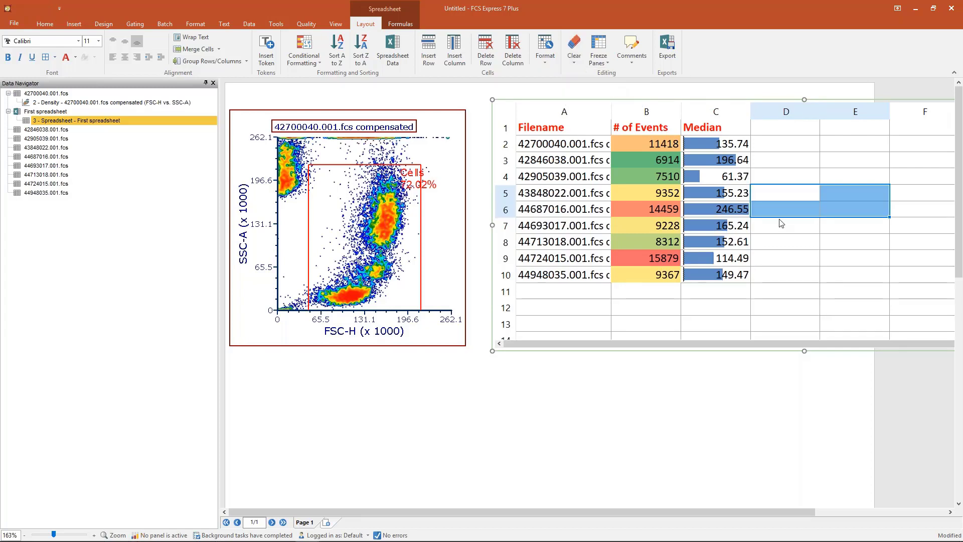
pyautogui.click(599, 51)
pyautogui.click(622, 71)
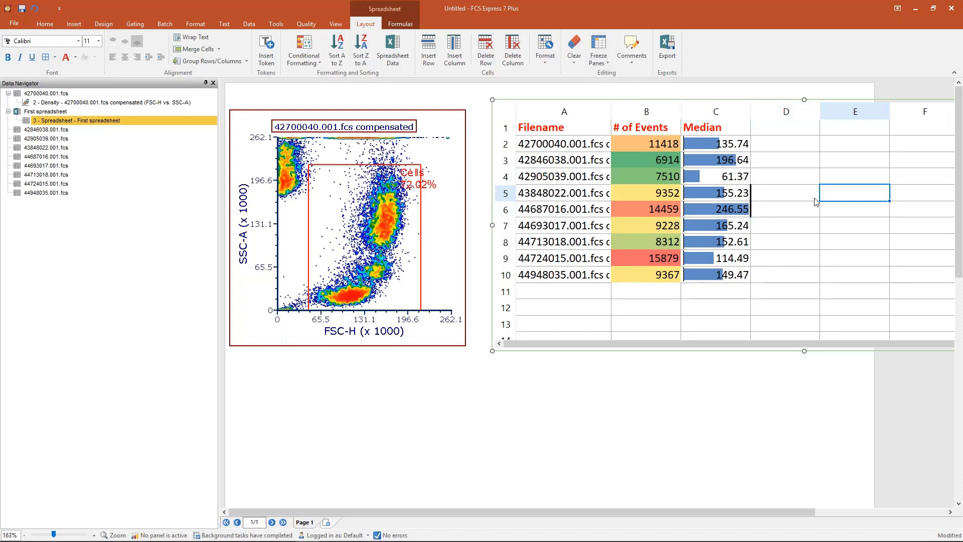
pyautogui.click(851, 251)
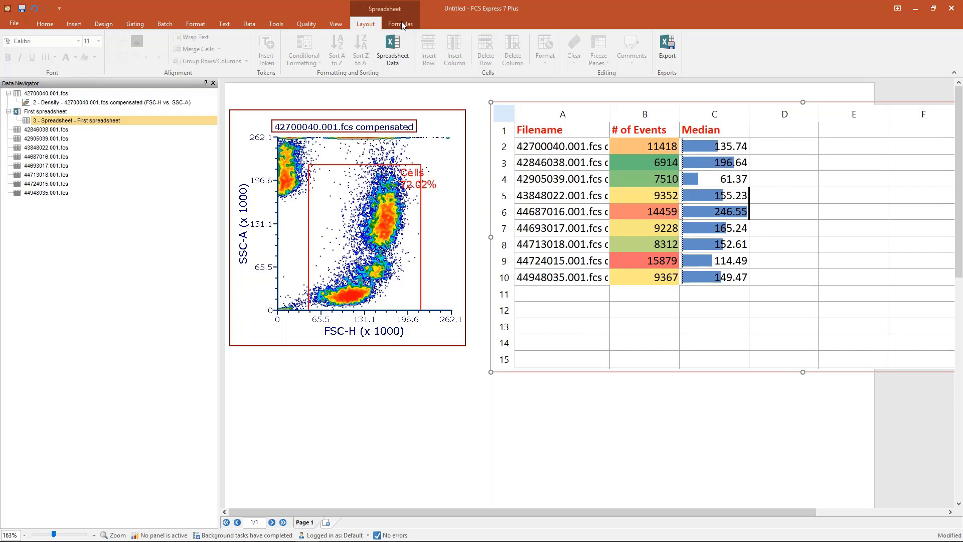
# Step: Total the # of Events values in B11 and average the Median values in C11 with AutoSum
pyautogui.click(402, 24)
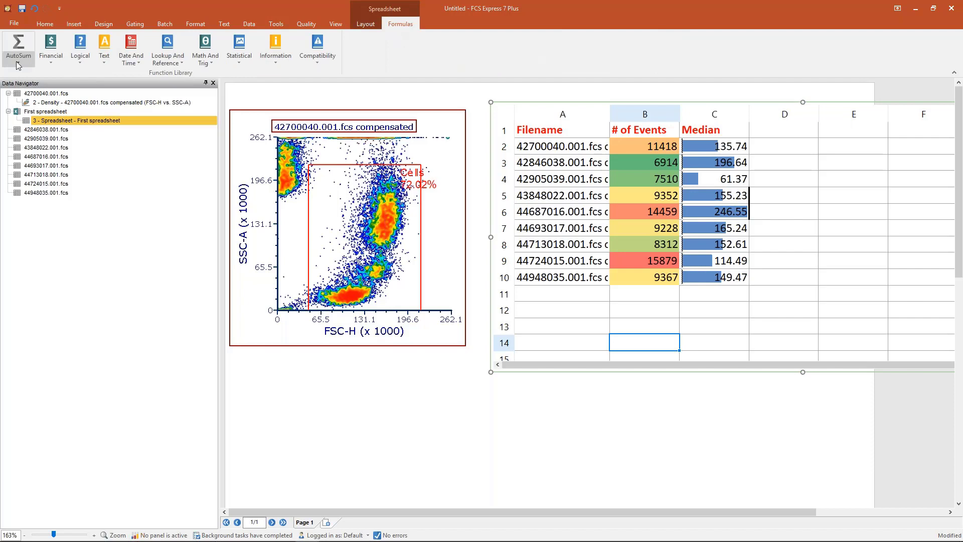
pyautogui.click(18, 62)
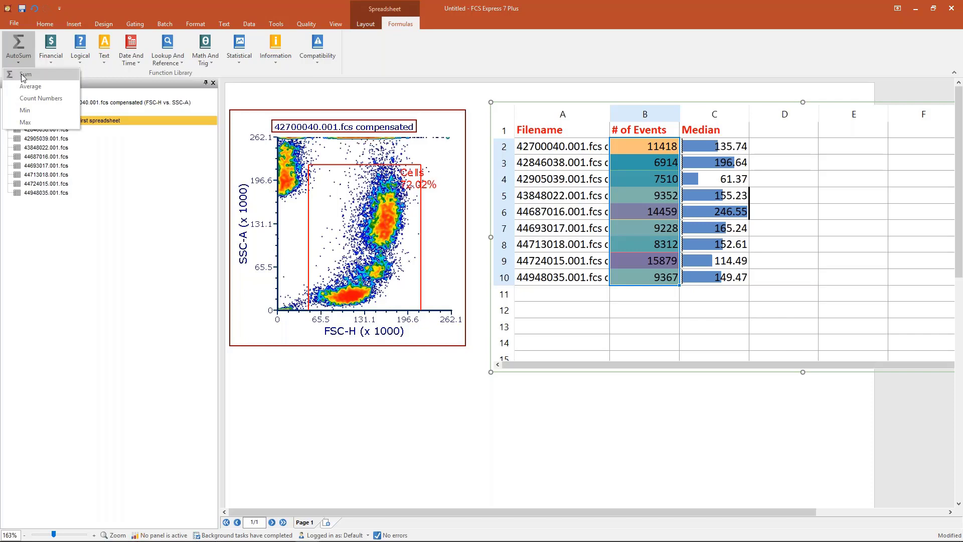
pyautogui.click(21, 74)
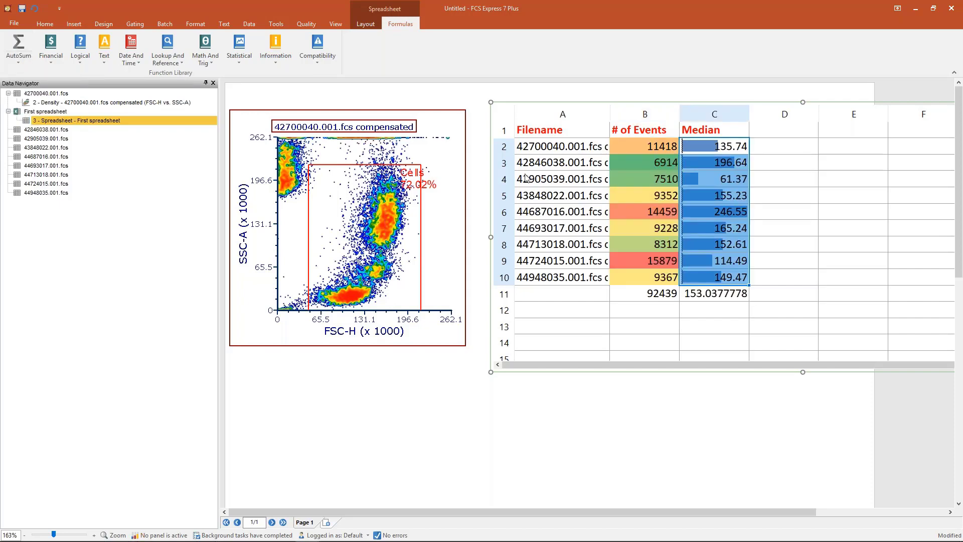
pyautogui.click(726, 315)
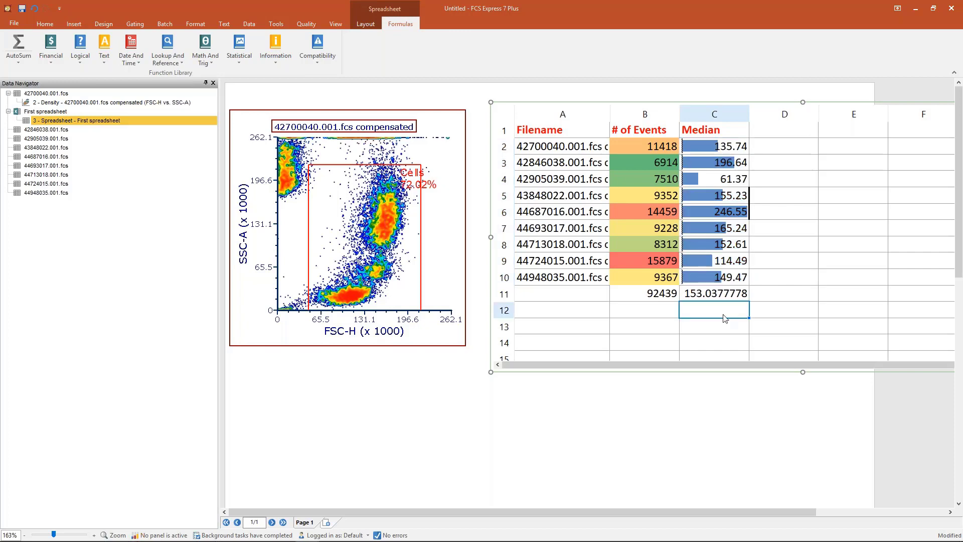
# Step: Enter the formula =sum(B2:B10) in B11 to total the # of Events column
pyautogui.click(658, 297)
pyautogui.write('=sum(')
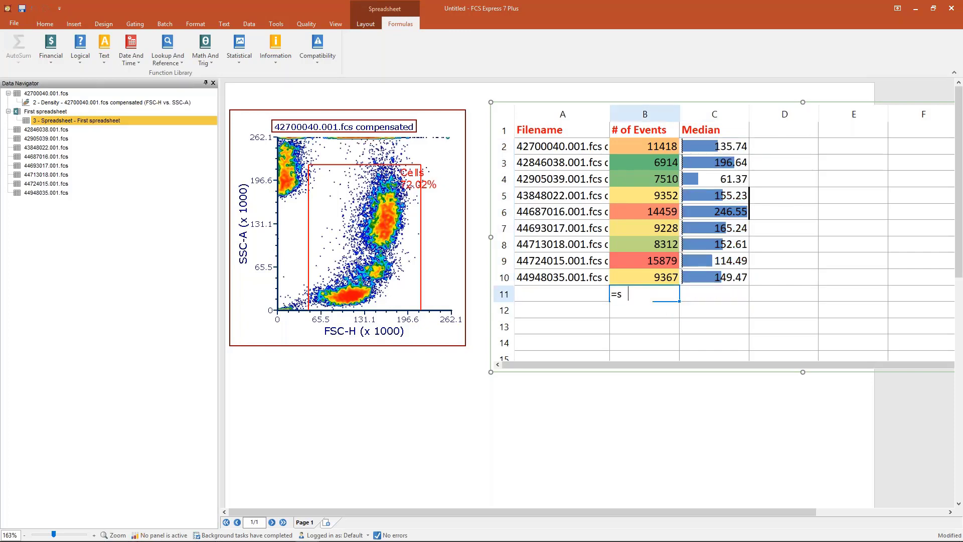
pyautogui.press('BackSpace')
pyautogui.press('BackSpace')
pyautogui.press('BackSpace')
pyautogui.press('BackSpace')
pyautogui.press('BackSpace')
pyautogui.write('2')
pyautogui.moveTo(642, 149); pyautogui.dragTo(642, 277)
pyautogui.write(')')
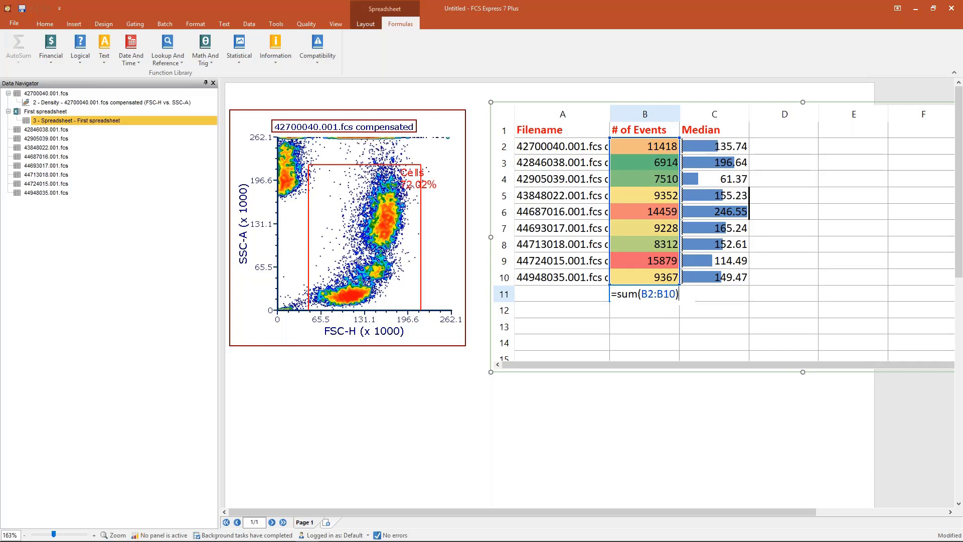
pyautogui.press('Return')
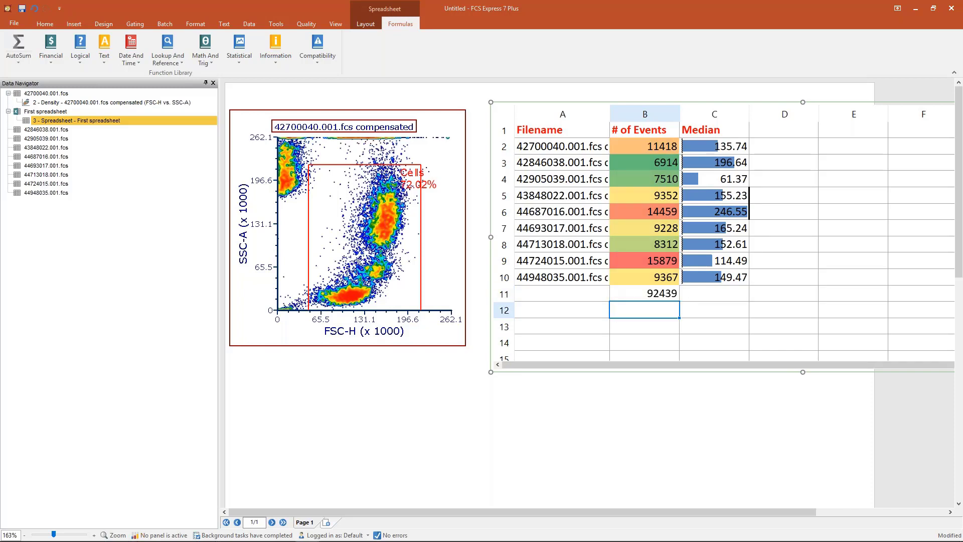
# Step: Insert the statistical AVERAGE function in C11 for C2:C10 and check the range in its formula
pyautogui.click(701, 295)
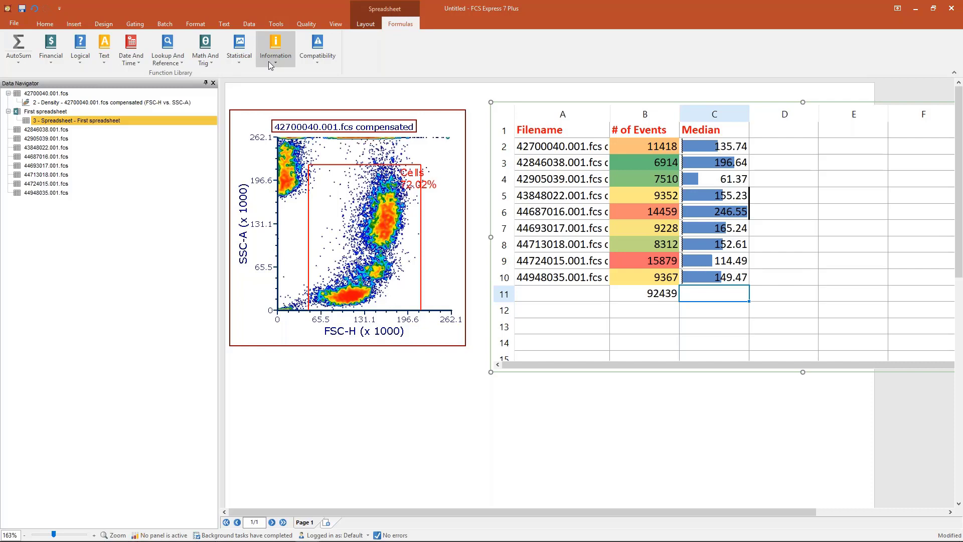
pyautogui.click(238, 60)
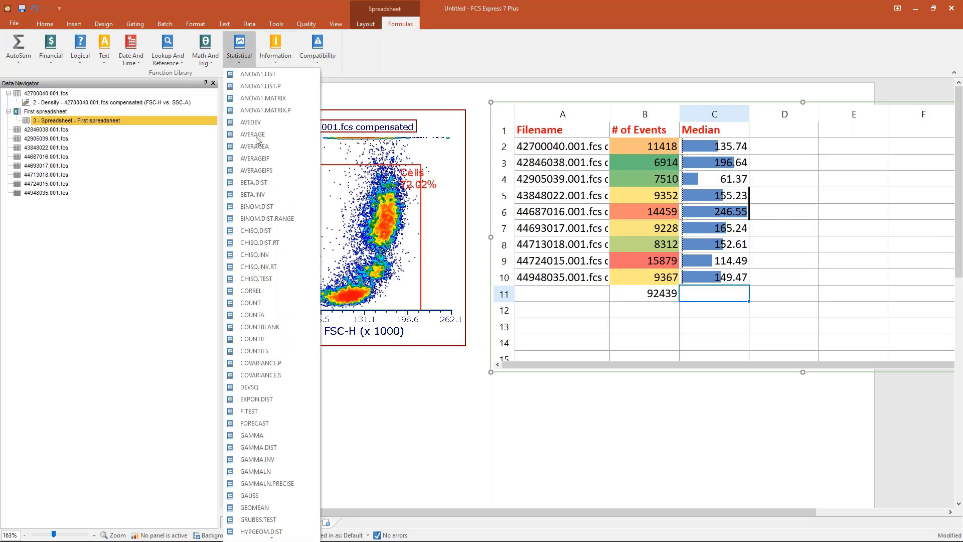
pyautogui.click(254, 134)
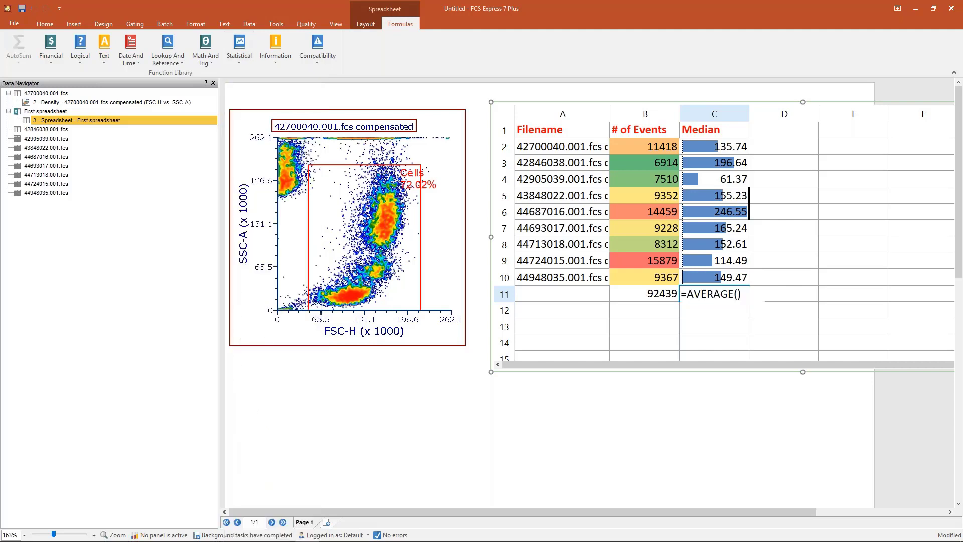
pyautogui.press('Return')
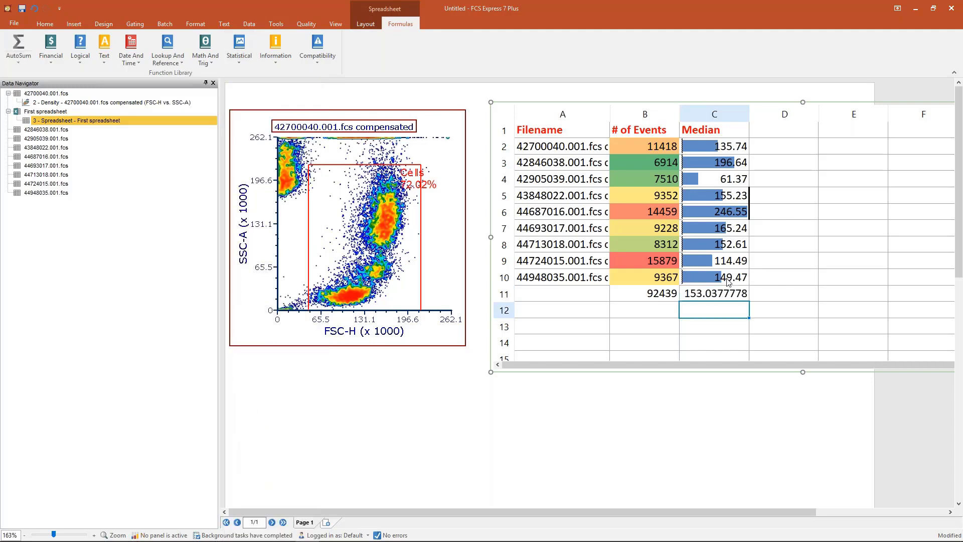
pyautogui.doubleClick(735, 296)
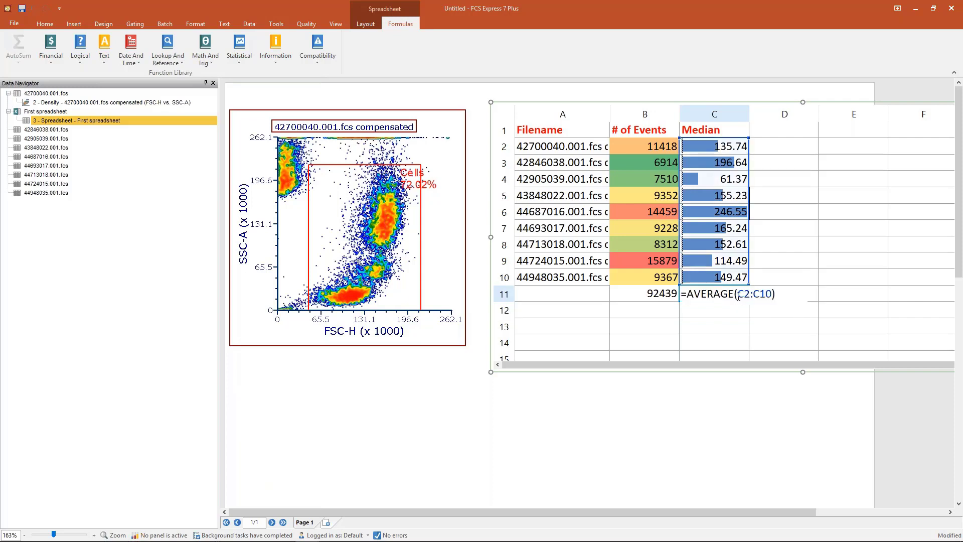
pyautogui.moveTo(739, 297); pyautogui.dragTo(773, 298)
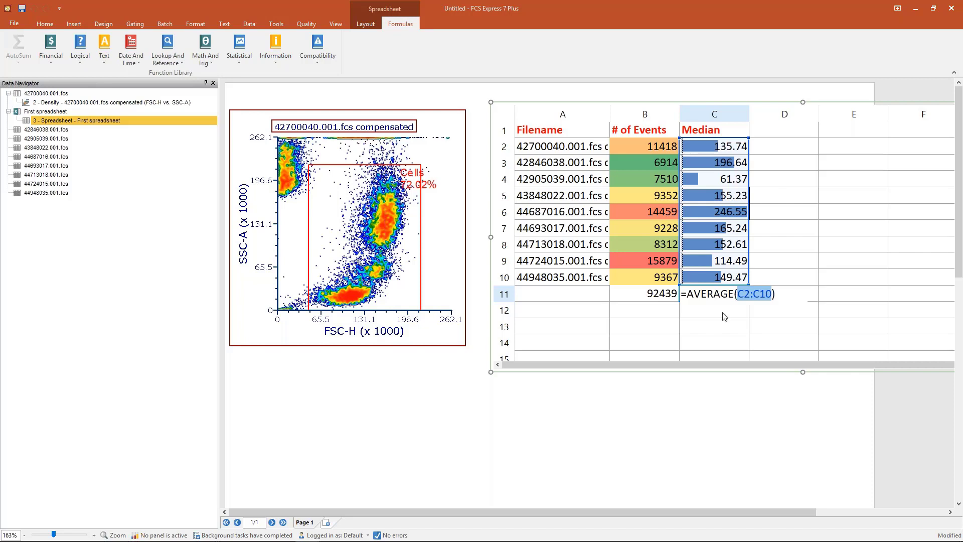
pyautogui.press('Return')
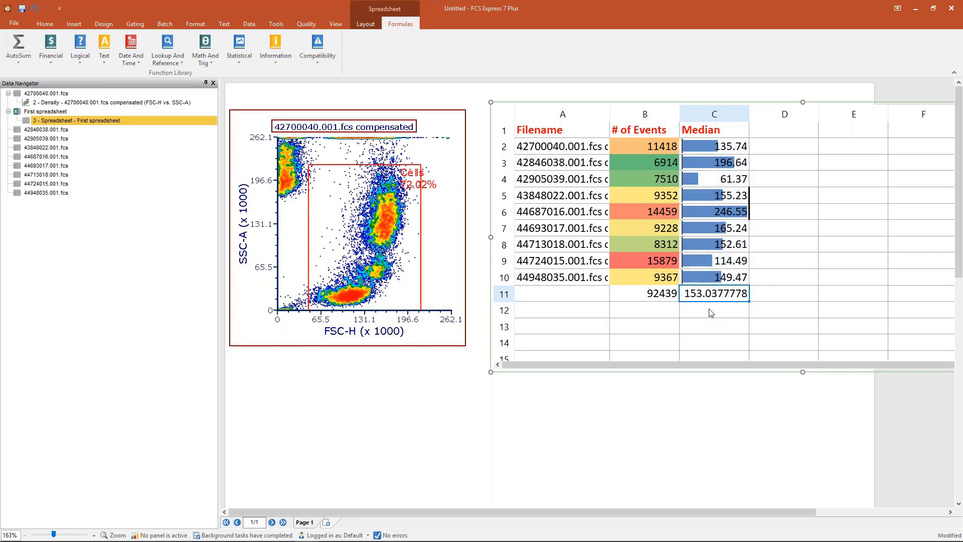
# Step: Switch to the FCS Express 7 manual in the browser and read the IF function's example under Spreadsheet Formula Definitions
pyautogui.moveTo(346, 537)
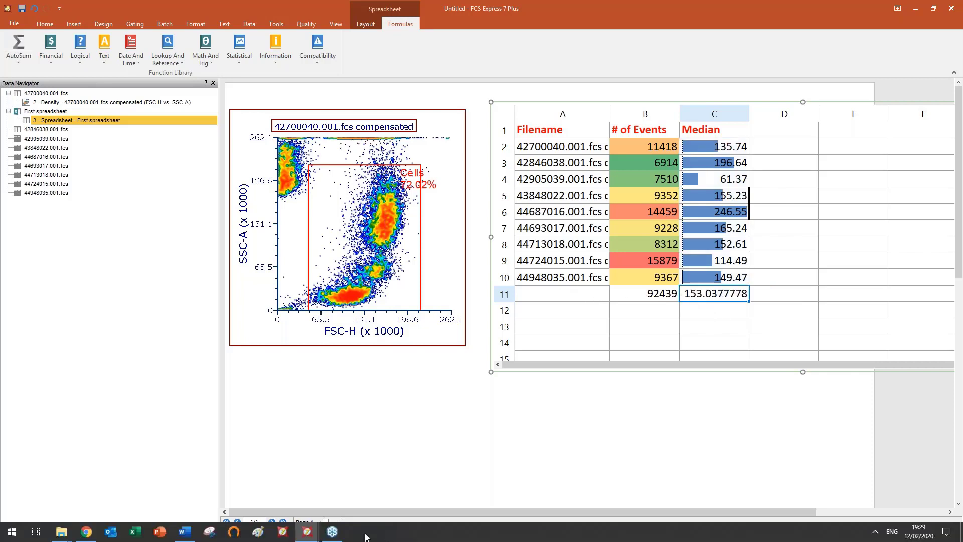
pyautogui.click(86, 532)
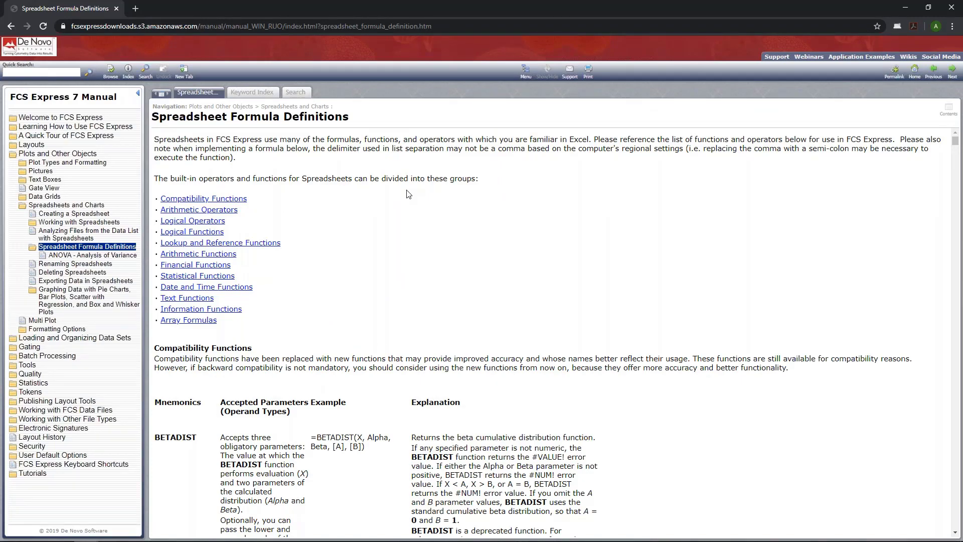
pyautogui.hotkey('alt', 'Tab')
pyautogui.moveTo(357, 312); pyautogui.dragTo(380, 311)
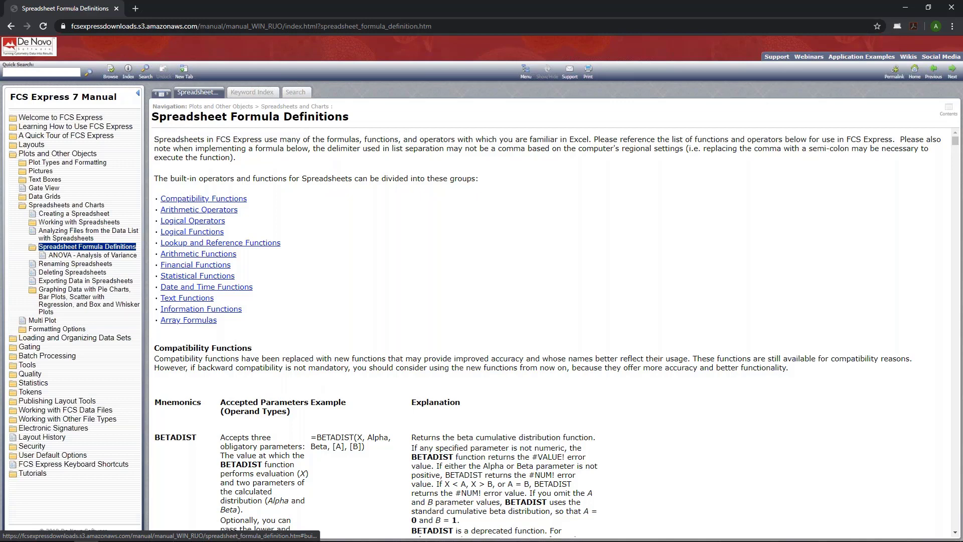
pyautogui.scroll(-20, 418, 385)
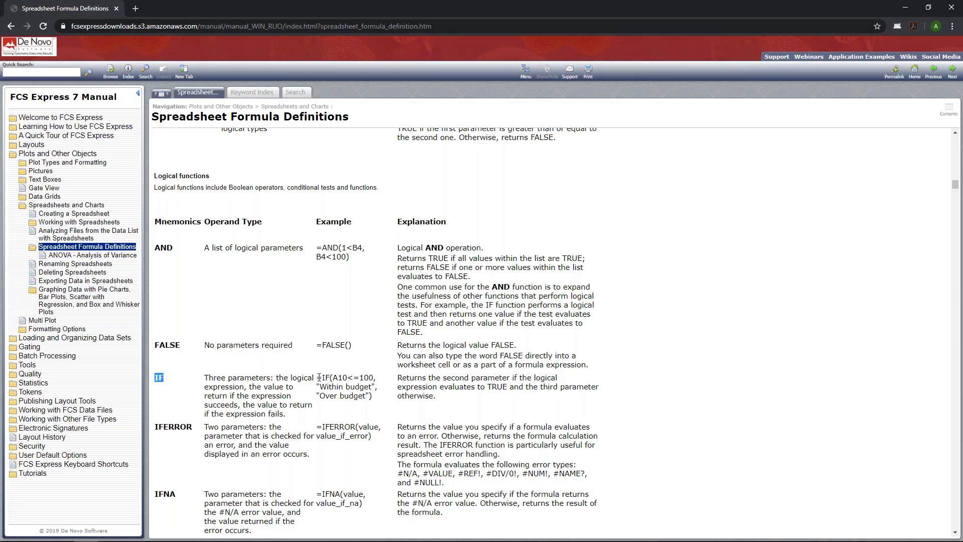
pyautogui.moveTo(316, 377); pyautogui.dragTo(360, 379)
pyautogui.moveTo(316, 387)
pyautogui.mouseDown()
pyautogui.moveTo(357, 385)
pyautogui.moveTo(317, 384)
pyautogui.mouseUp()
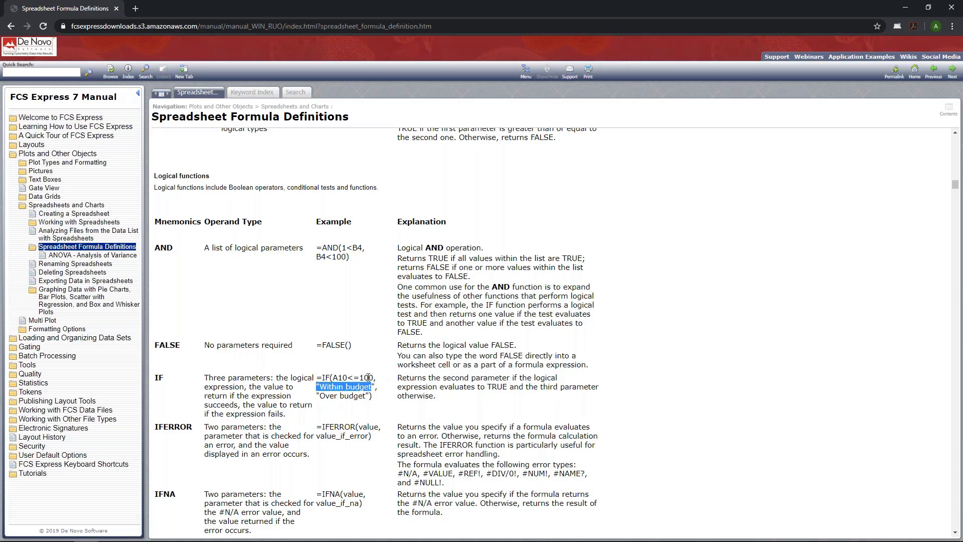
pyautogui.moveTo(318, 396); pyautogui.dragTo(368, 394)
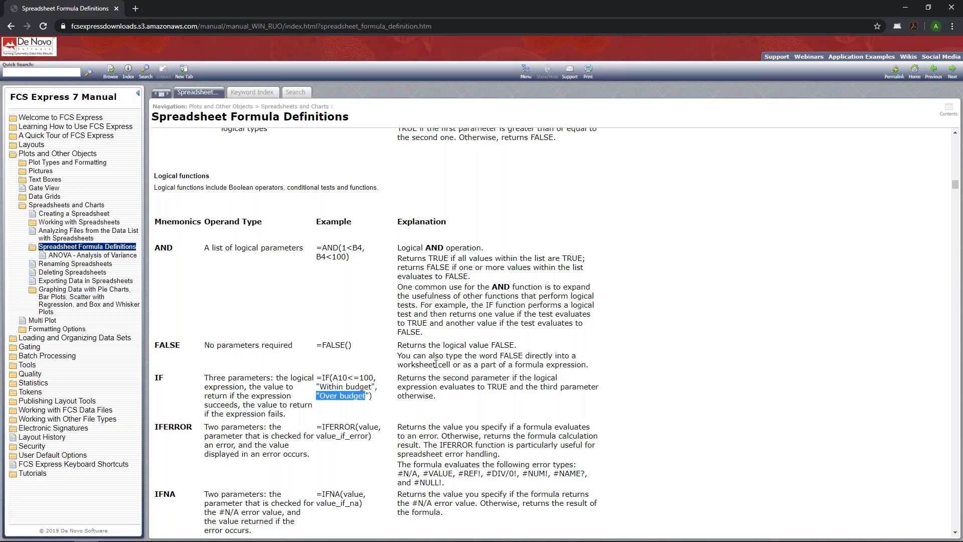
pyautogui.click(903, 9)
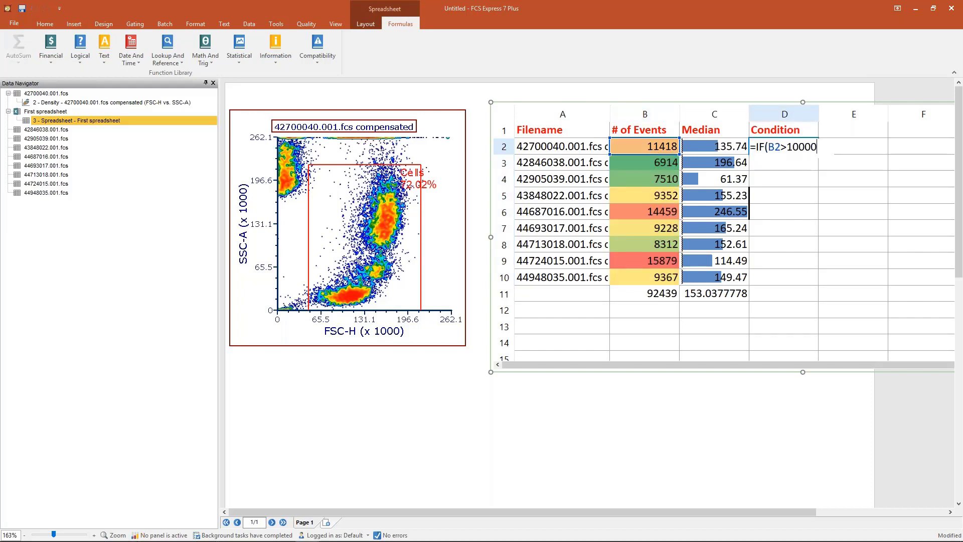
# Step: Complete the formula in D2, under the Condition heading, as =IF(B2>10000,"HIGH","NORMAL")
pyautogui.write(',"HIGH"')
pyautogui.moveTo(823, 147); pyautogui.dragTo(826, 146)
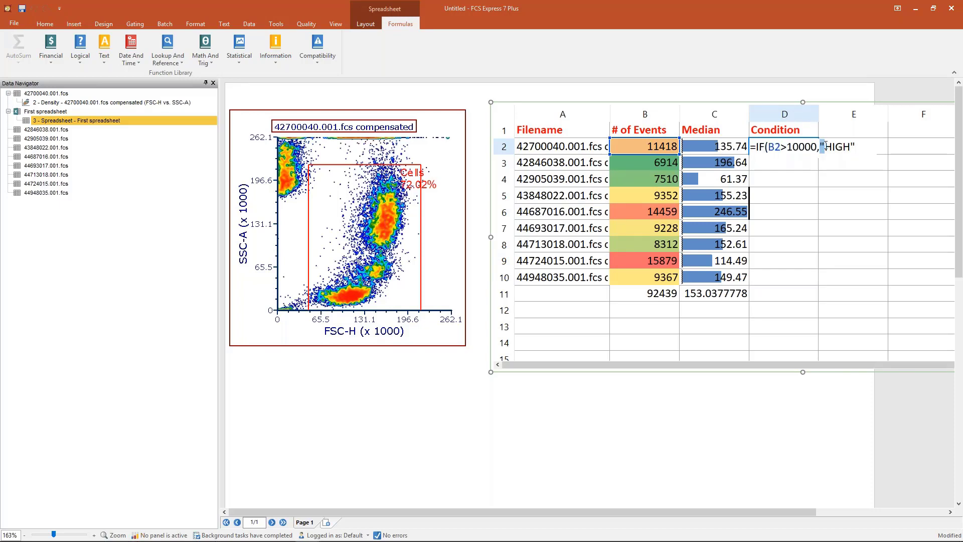
pyautogui.click(853, 146)
pyautogui.moveTo(826, 146); pyautogui.dragTo(821, 146)
pyautogui.click(855, 147)
pyautogui.write(',"NORMAL")')
pyautogui.press('Return')
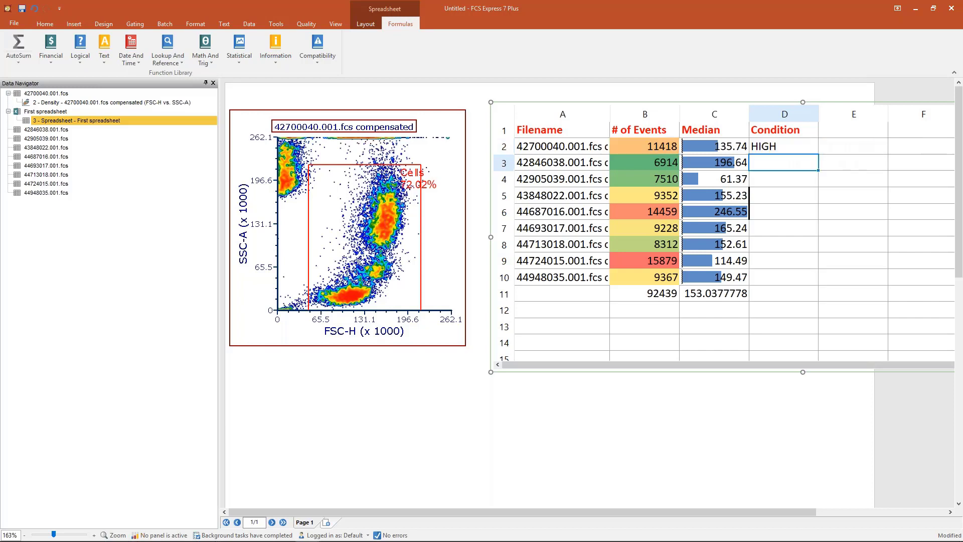
# Step: Copy the IF formula from D2 down to D10 and check the cell reference in D10
pyautogui.click(664, 148)
pyautogui.click(806, 146)
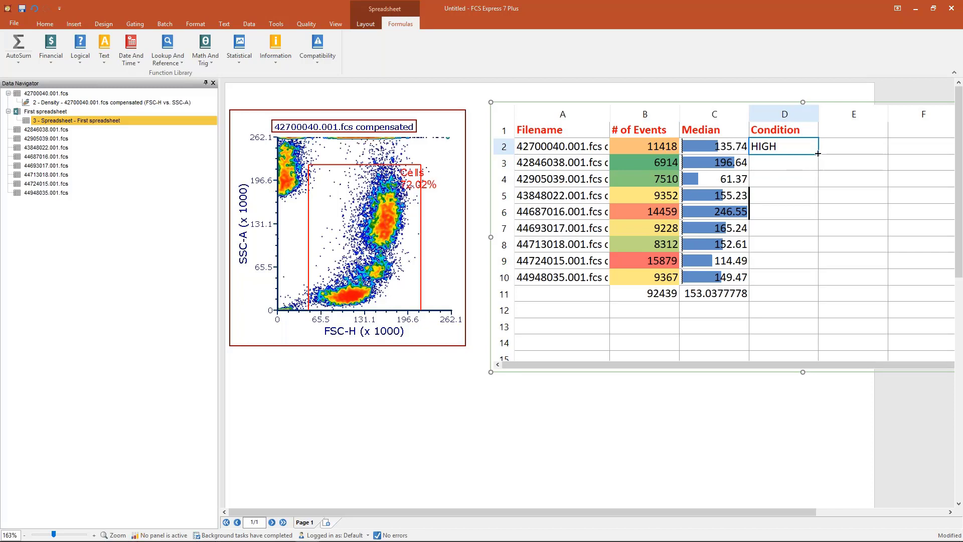
pyautogui.moveTo(818, 153); pyautogui.dragTo(803, 282)
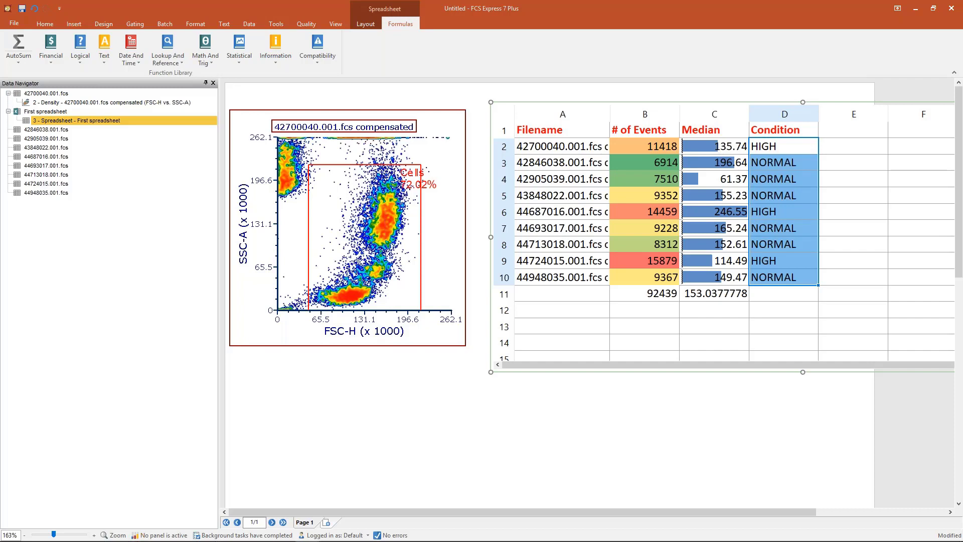
pyautogui.doubleClick(783, 278)
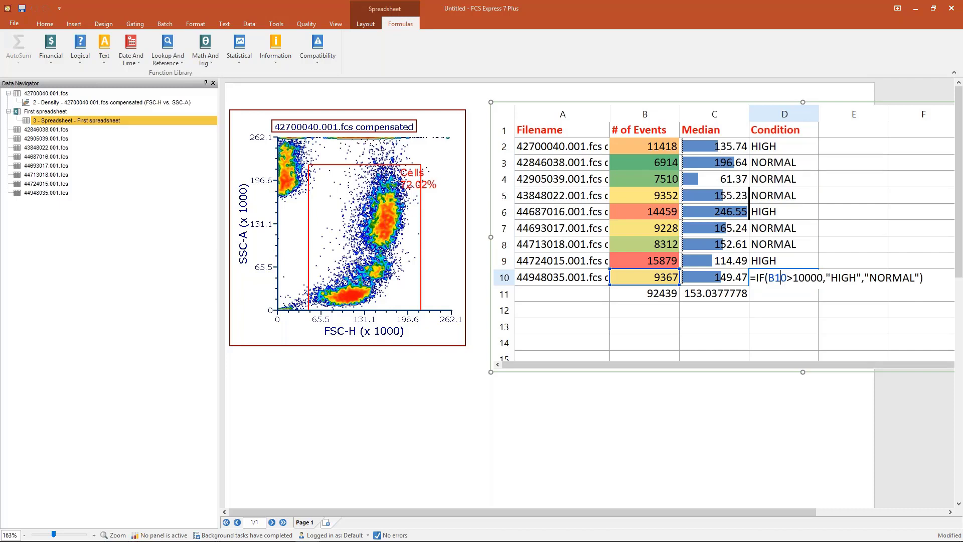
pyautogui.press('Up')
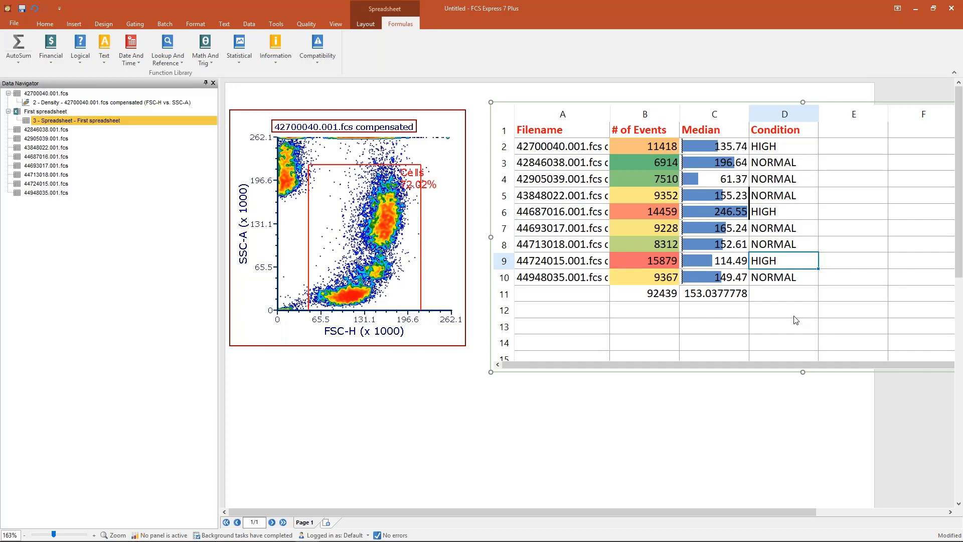
# Step: Delete the Color Scale rule applied to B2:B10 in the Conditional Formatting Rules Manager
pyautogui.click(646, 147)
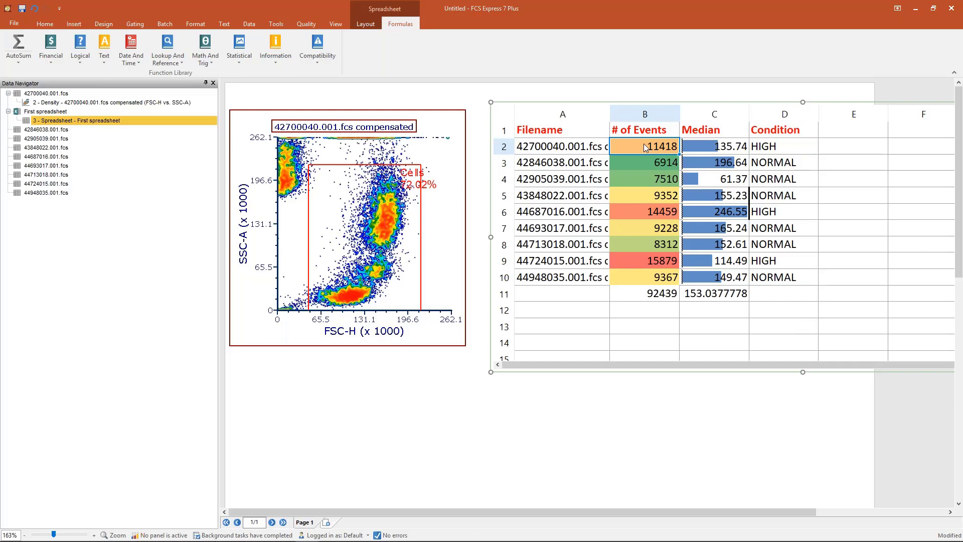
pyautogui.moveTo(646, 147); pyautogui.dragTo(652, 277)
pyautogui.click(365, 24)
pyautogui.click(304, 55)
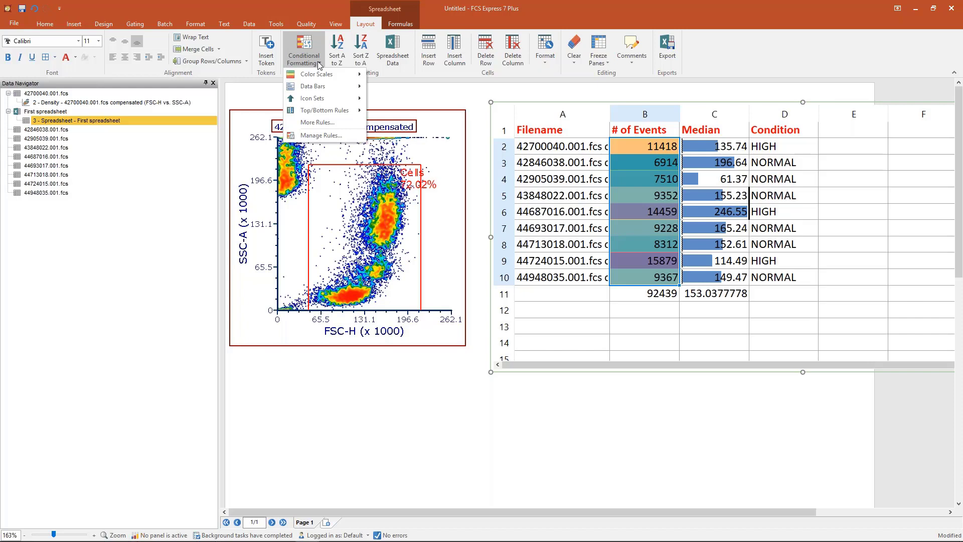
pyautogui.click(321, 135)
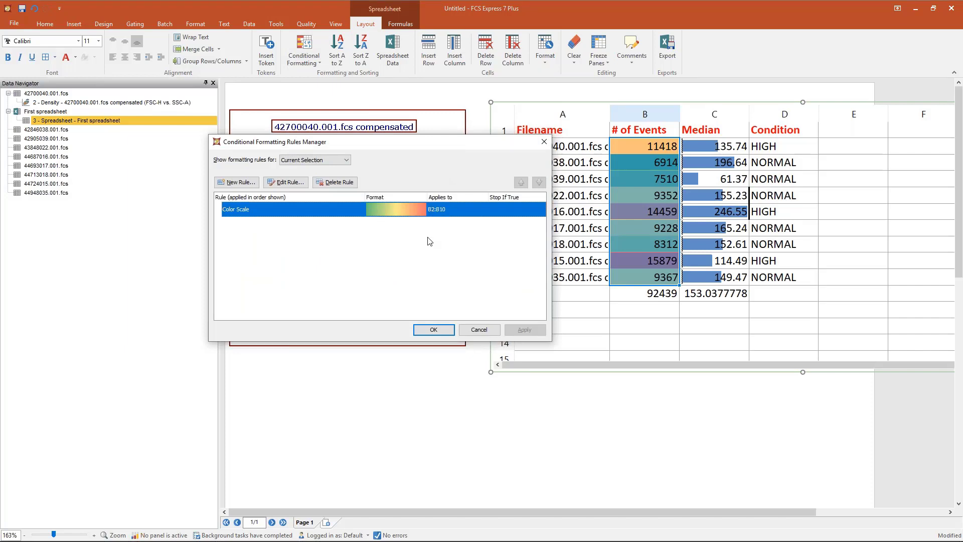
pyautogui.doubleClick(430, 241)
pyautogui.click(431, 211)
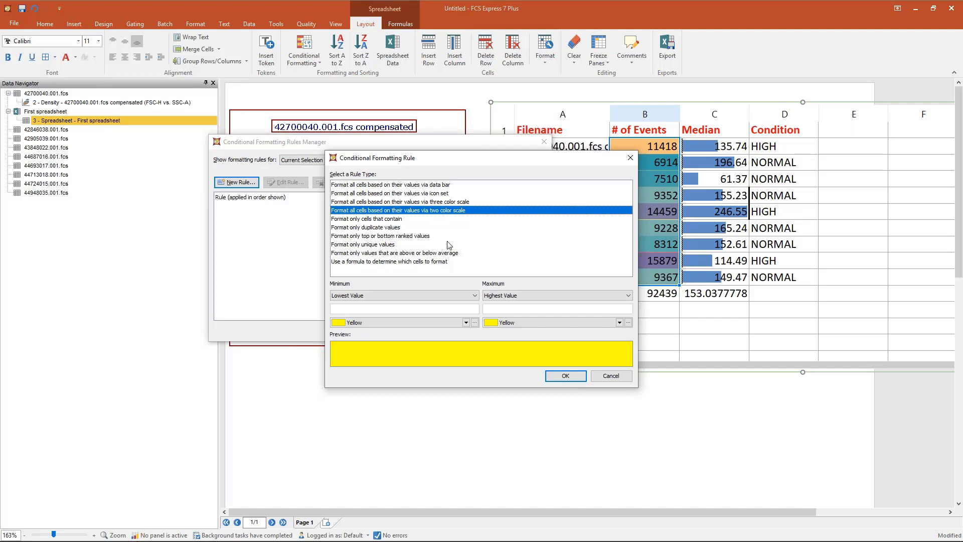
# Step: Define a rule for B2:B10 that formats only cells containing a value greater than 10000
pyautogui.click(394, 219)
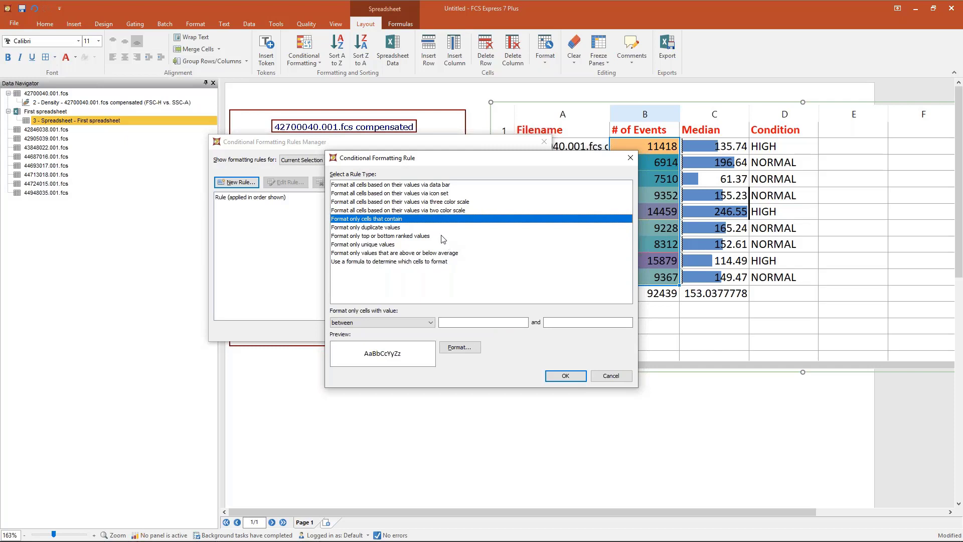
pyautogui.click(431, 323)
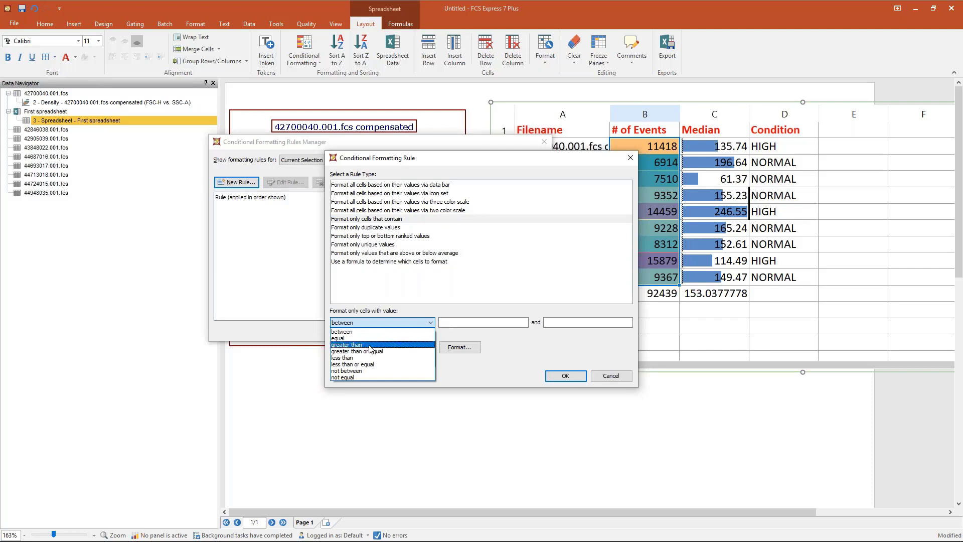
pyautogui.click(370, 346)
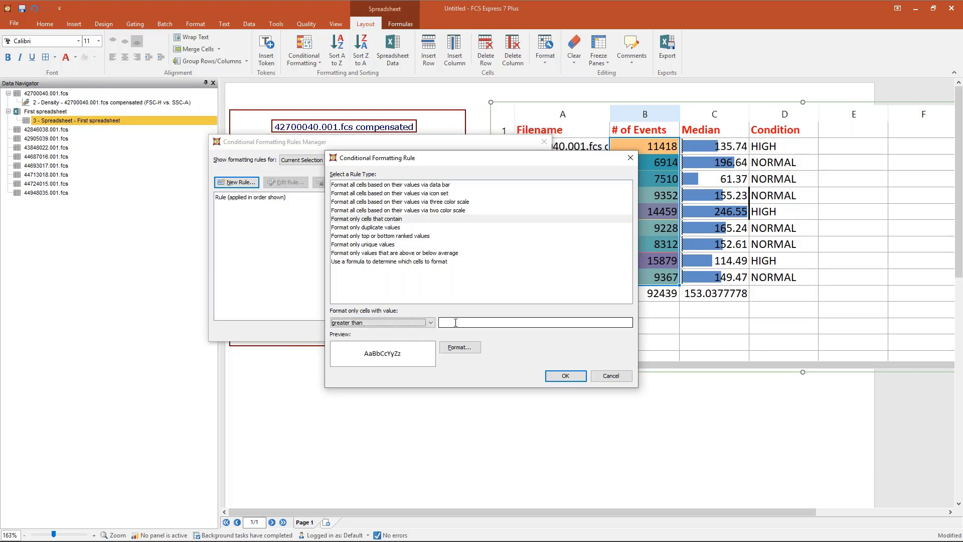
pyautogui.click(466, 321)
pyautogui.write('10000')
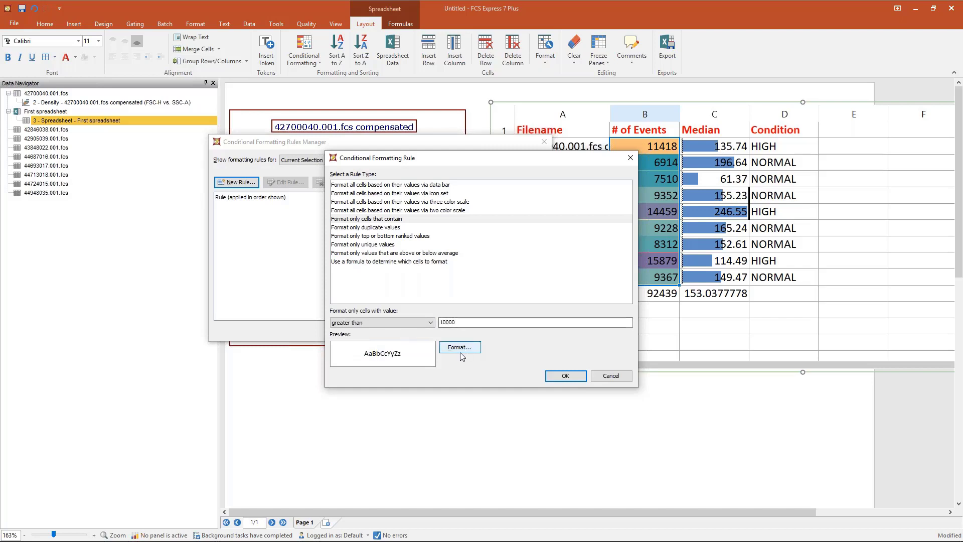
# Step: Give the greater-than-10000 rule a red background fill and apply it to B2:B10
pyautogui.click(460, 348)
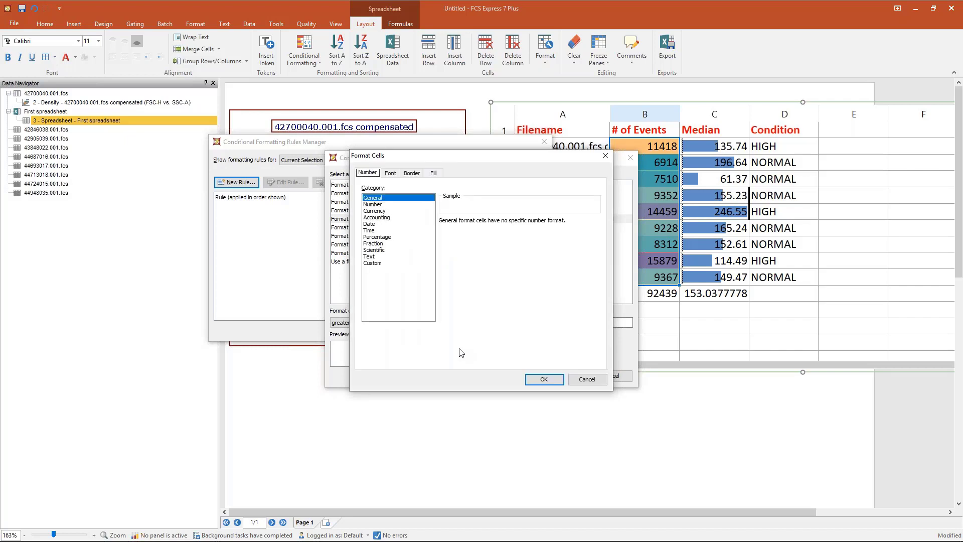
pyautogui.click(434, 173)
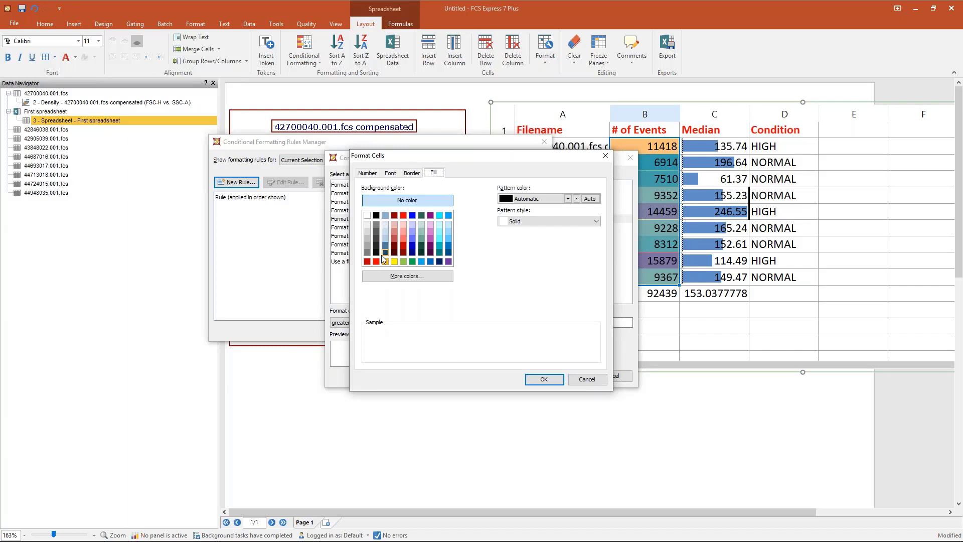
pyautogui.click(376, 261)
pyautogui.click(543, 379)
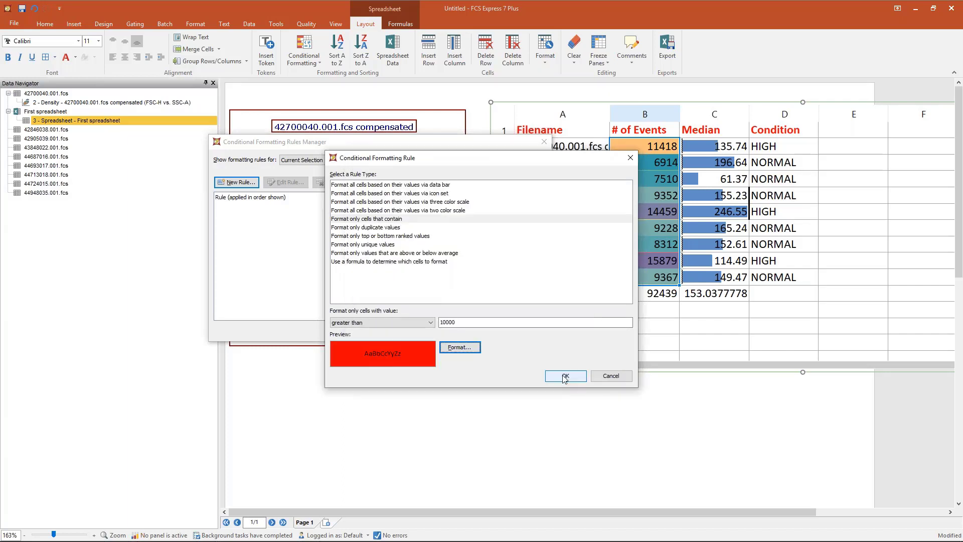
pyautogui.click(565, 376)
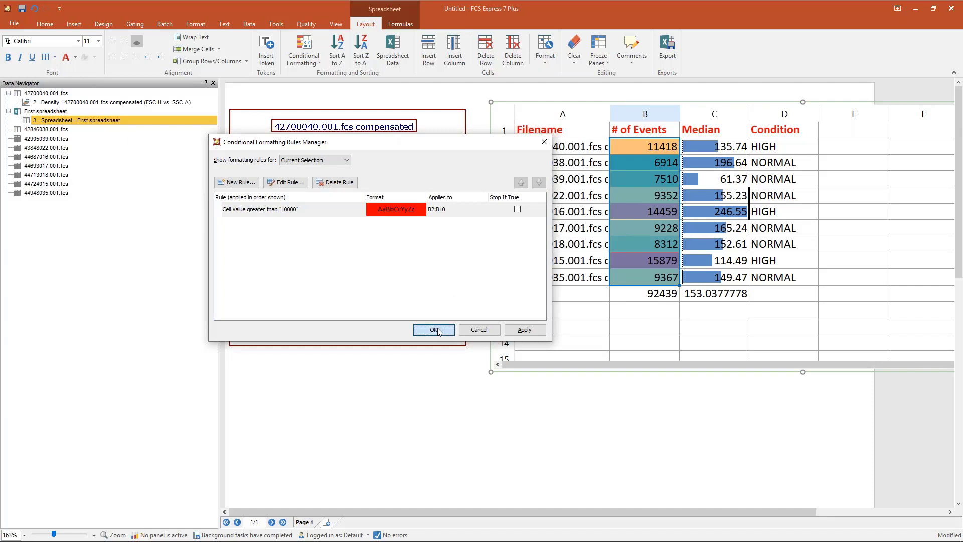
pyautogui.click(435, 330)
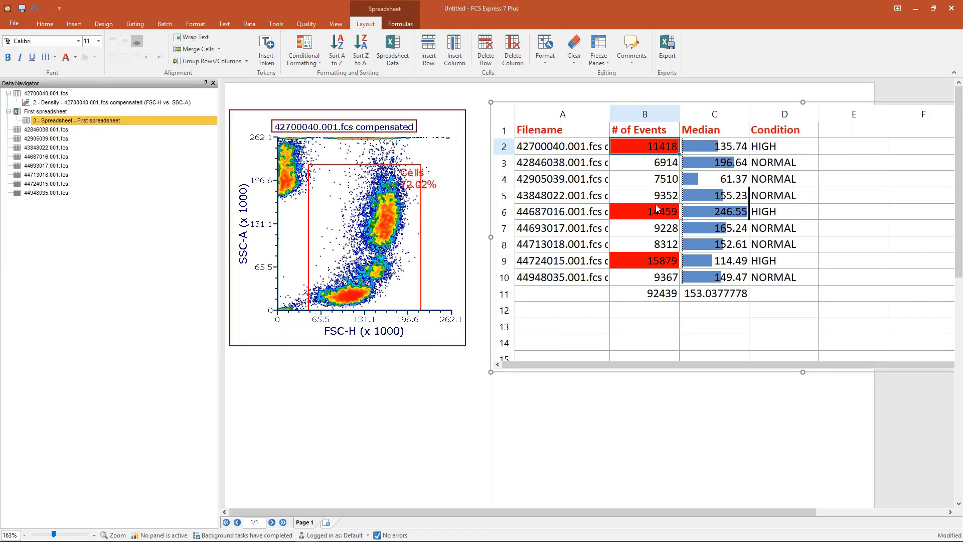
# Step: Lower the upper edge of the Cells gate on the density plot, and raise it back while widening the gate slightly
pyautogui.moveTo(420, 165); pyautogui.dragTo(422, 203)
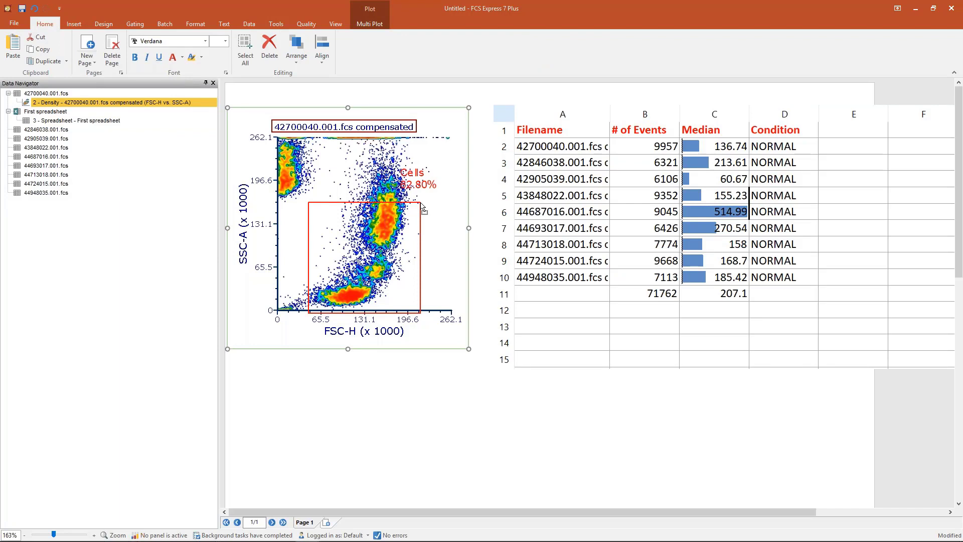
pyautogui.moveTo(421, 203); pyautogui.dragTo(428, 164)
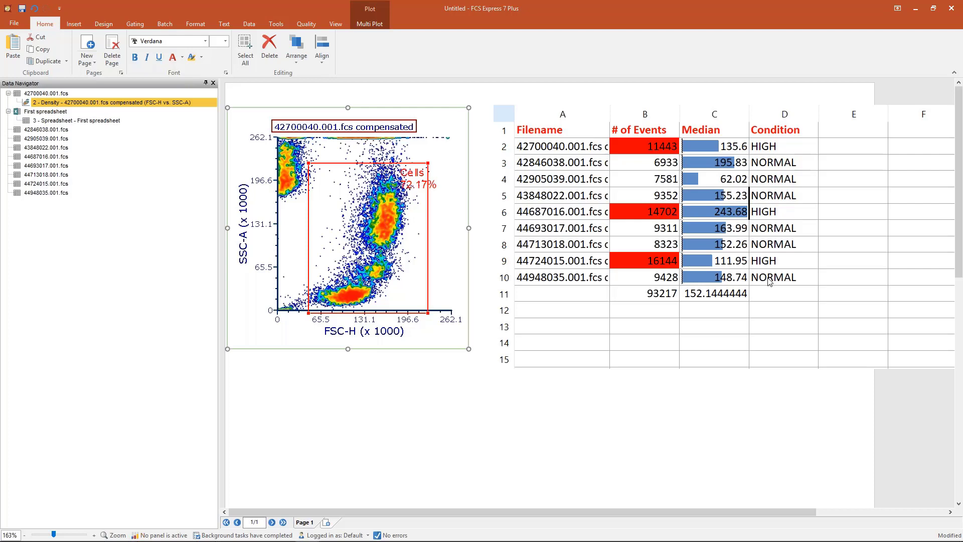
# Step: Enter the heading Sqrt in E1, beside the Condition heading
pyautogui.click(827, 228)
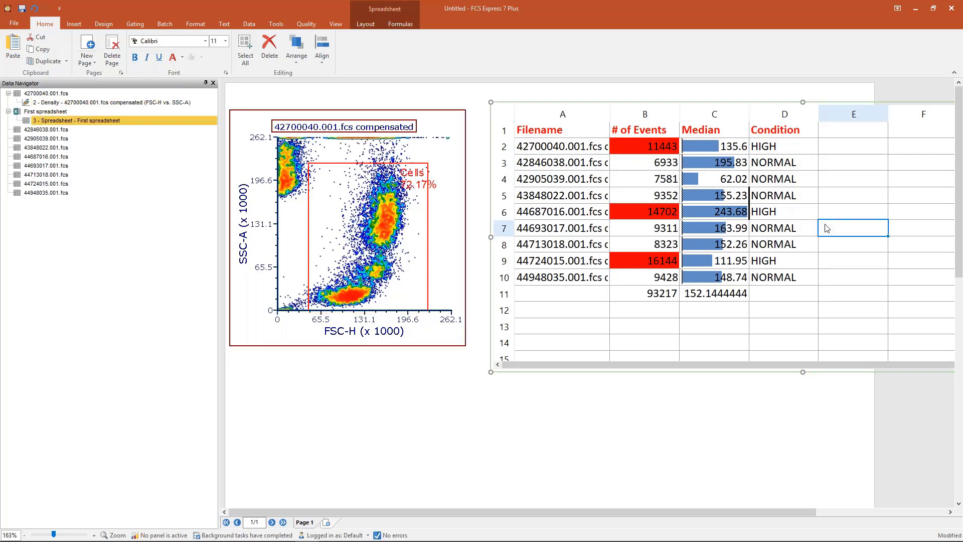
pyautogui.hotkey('ctrl', 'Up')
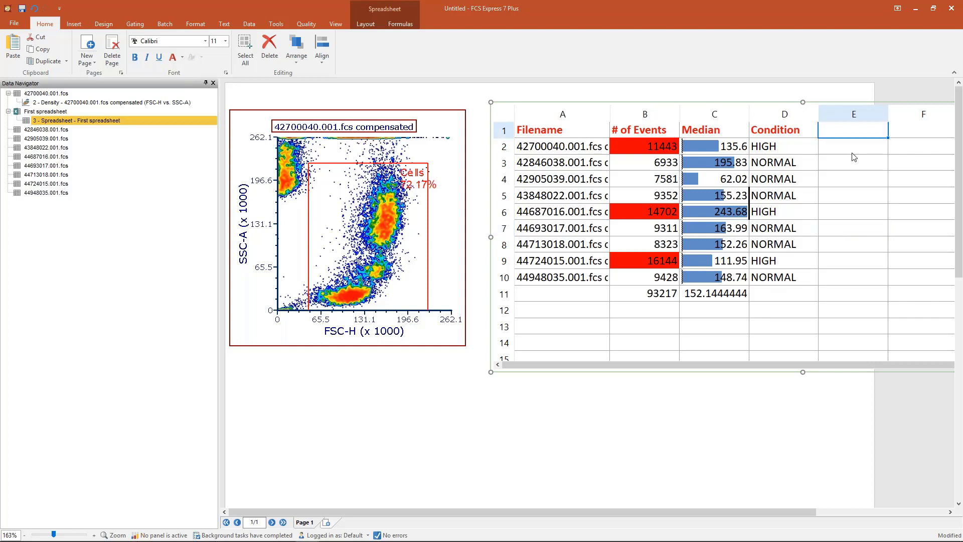
pyautogui.write('Sqrt')
pyautogui.press('Return')
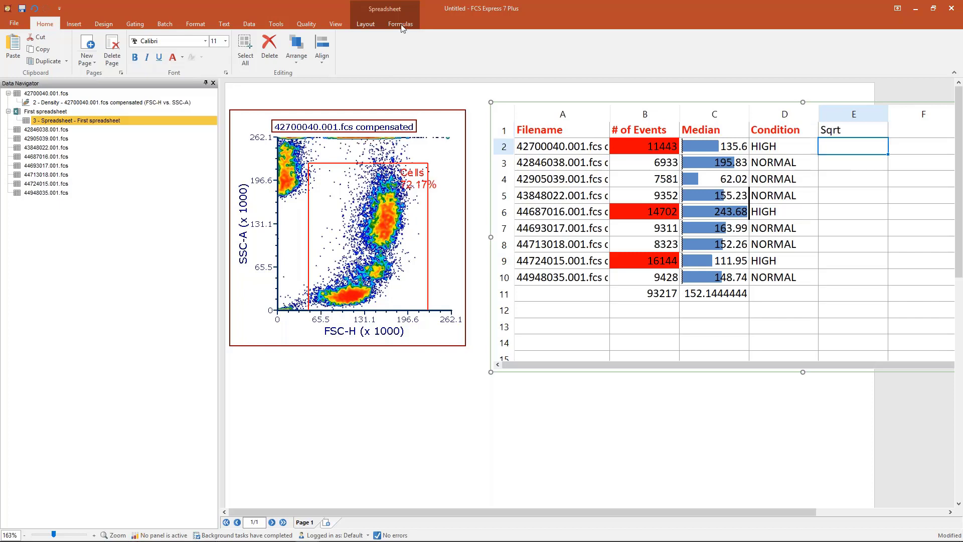
# Step: Insert the SQRT function in E2 to calculate the square root of the event count in B2
pyautogui.click(400, 25)
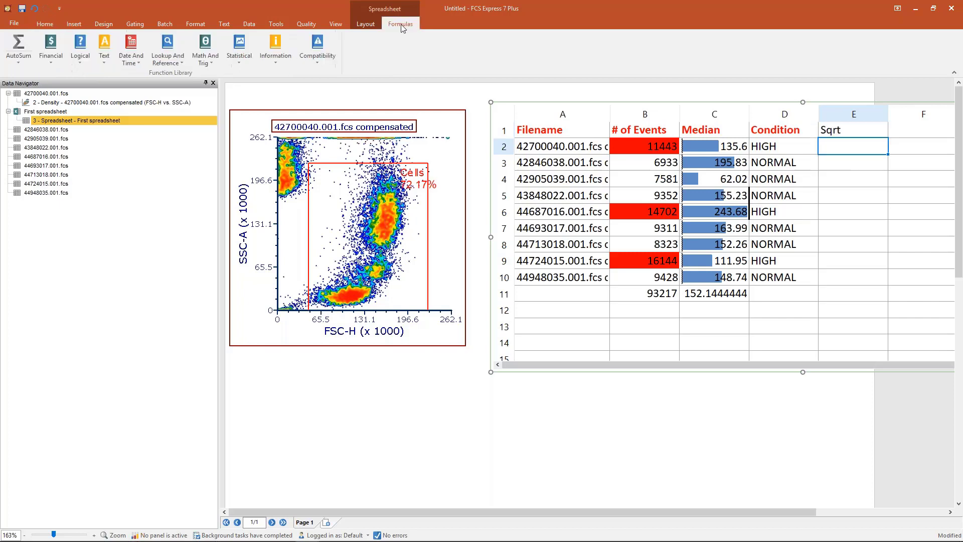
pyautogui.click(212, 64)
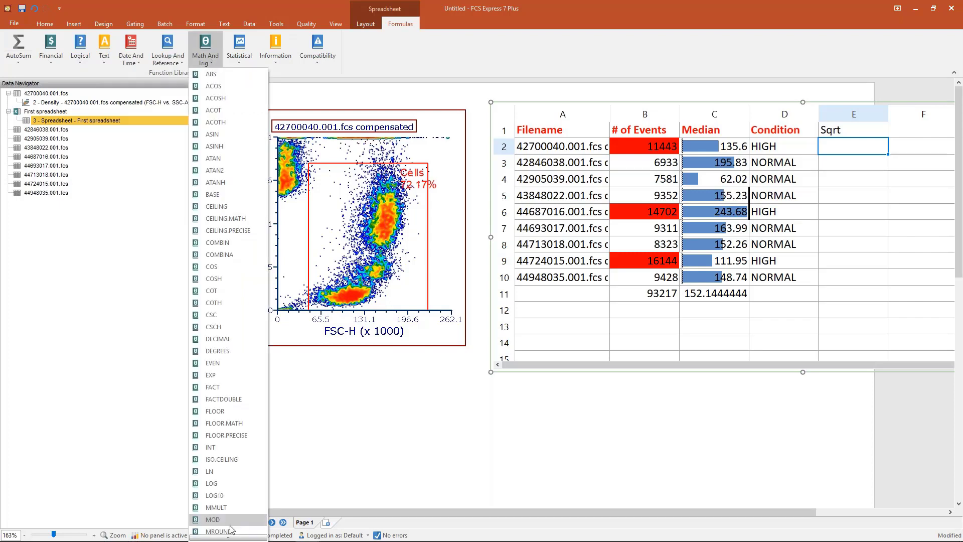
pyautogui.scroll(-5, 235, 533)
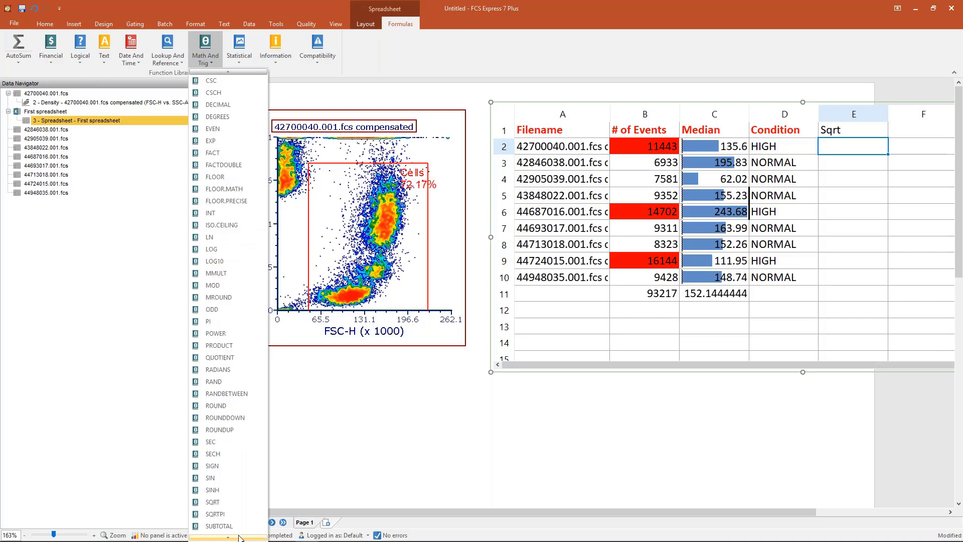
pyautogui.click(235, 249)
pyautogui.press('Return')
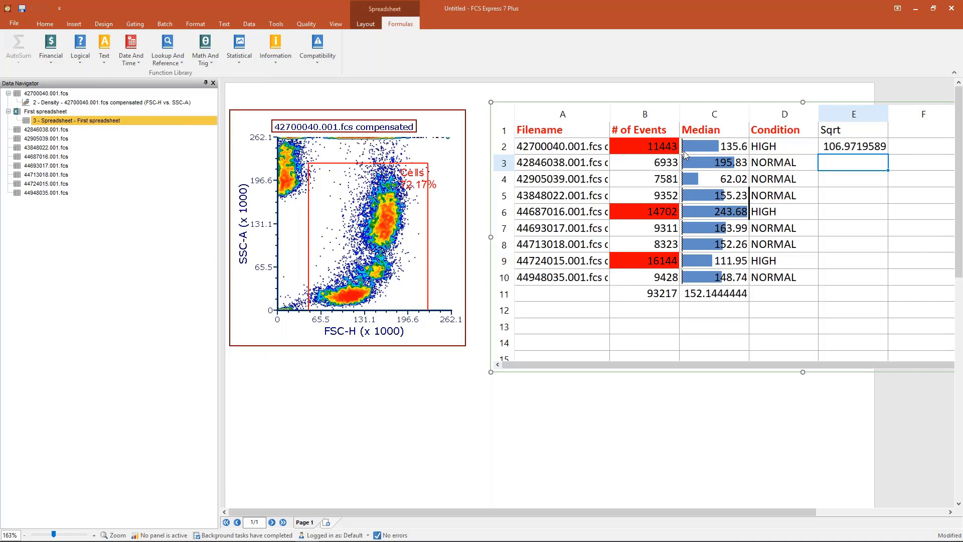
# Step: Copy the SQRT formula from E2 down through E10
pyautogui.press('Up')
pyautogui.hotkey('ctrl', 'c')
pyautogui.hotkey('shift', 'Down')
pyautogui.hotkey('shift', 'Down')
pyautogui.hotkey('shift', 'Down')
pyautogui.hotkey('shift', 'Down')
pyautogui.hotkey('shift', 'Down')
pyautogui.hotkey('shift', 'Down')
pyautogui.hotkey('shift', 'Down')
pyautogui.hotkey('shift', 'Down')
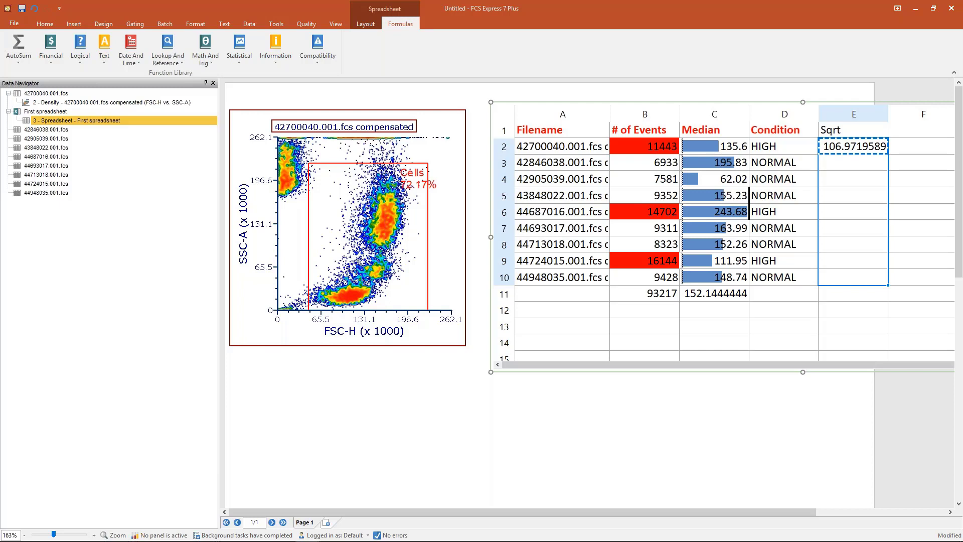
pyautogui.hotkey('ctrl', 'v')
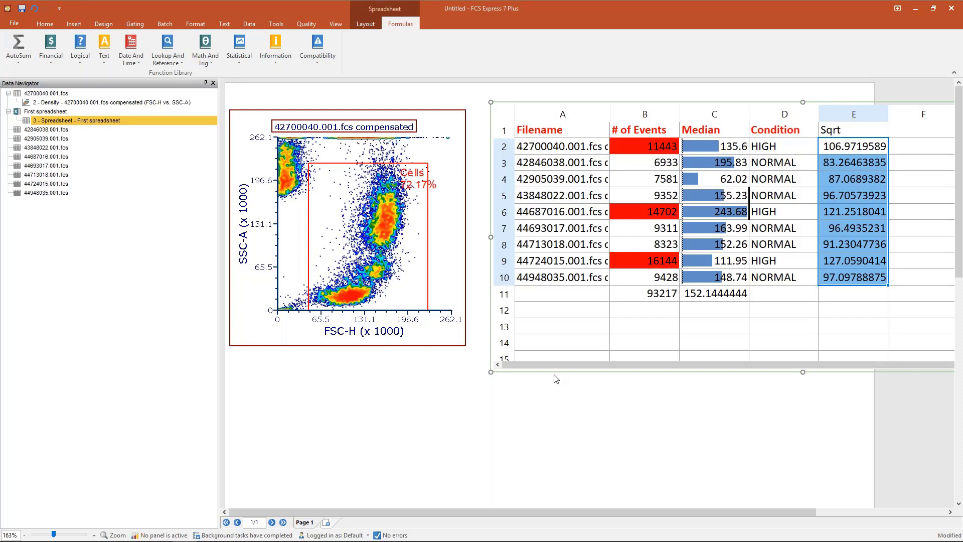
# Step: Switch to the Stain Index.fey layout, maximize its window, and select the top row of plots with the dilution labels beneath them
pyautogui.moveTo(346, 536)
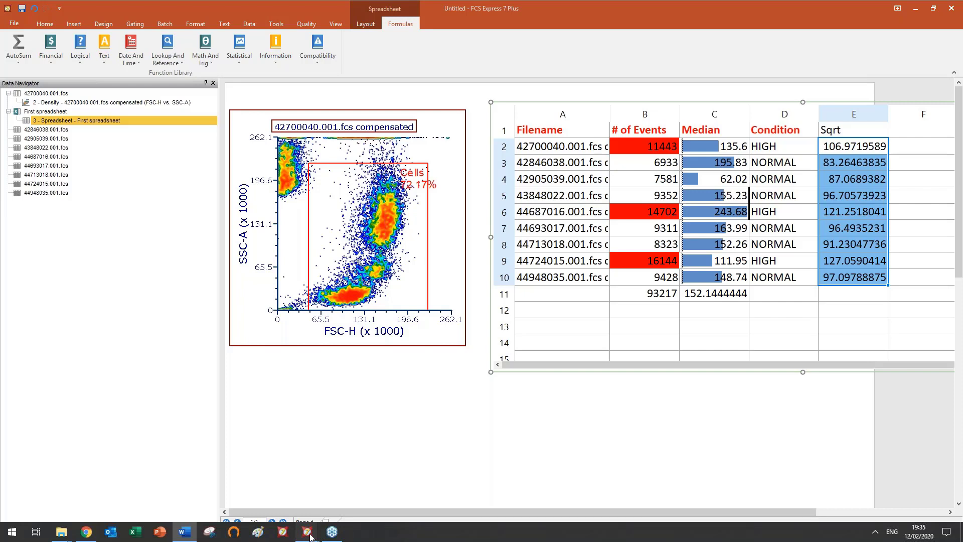
pyautogui.moveTo(311, 535)
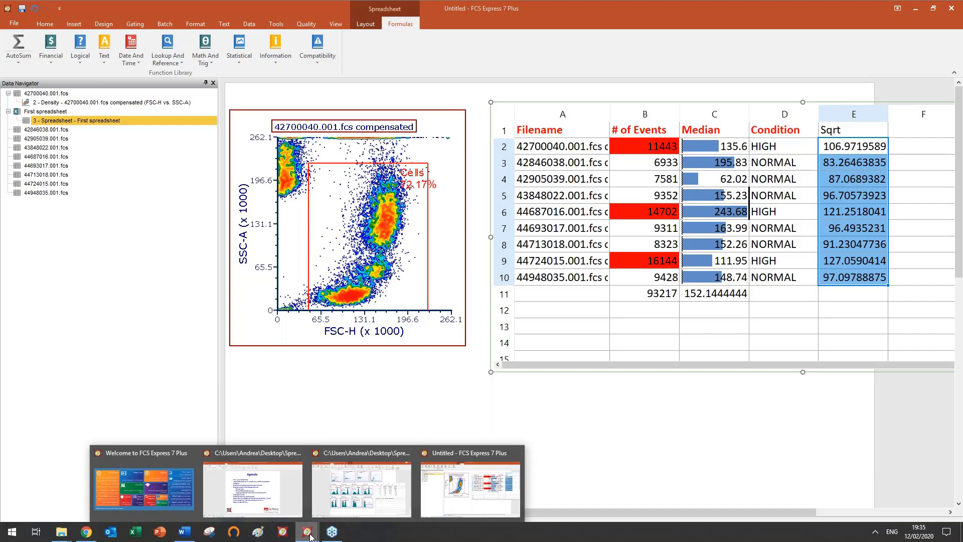
pyautogui.click(361, 489)
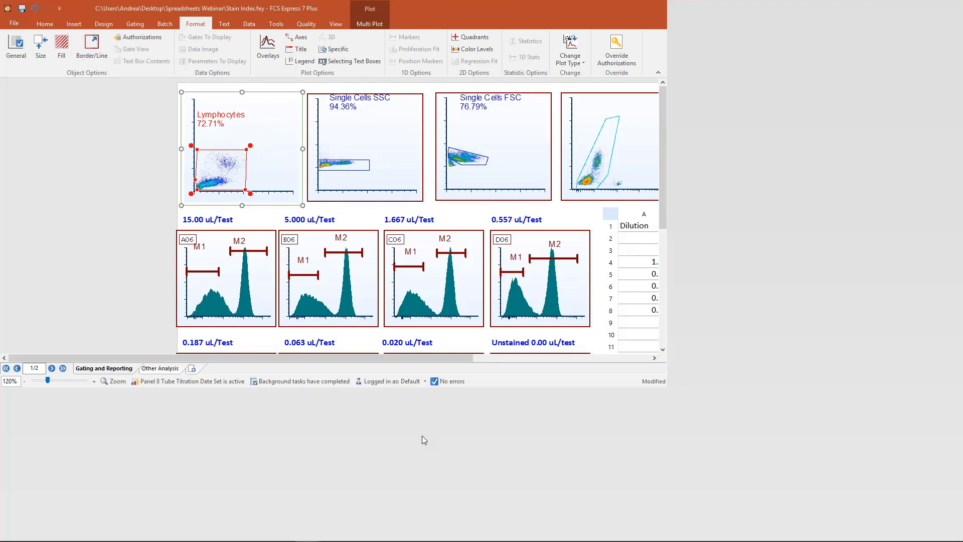
pyautogui.press('super+Up')
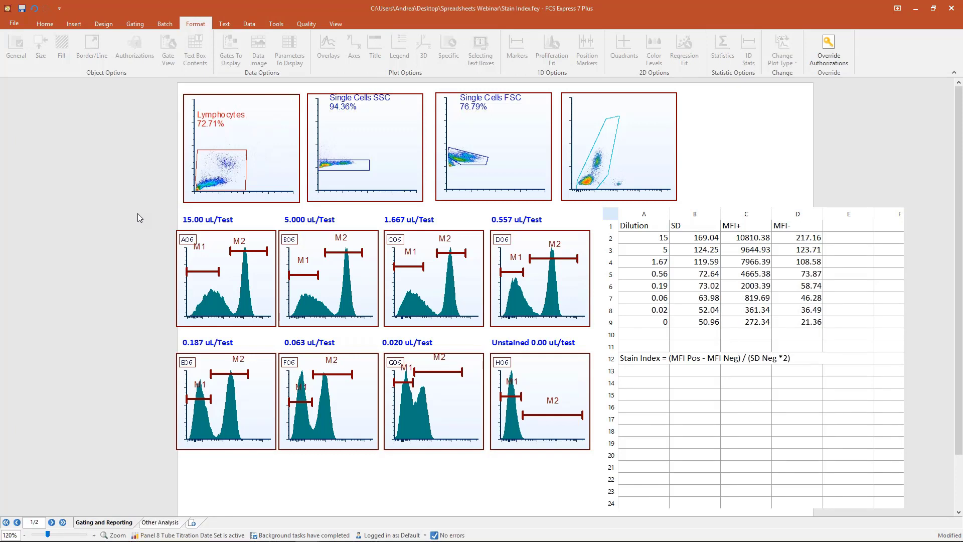
pyautogui.moveTo(138, 215); pyautogui.dragTo(155, 169)
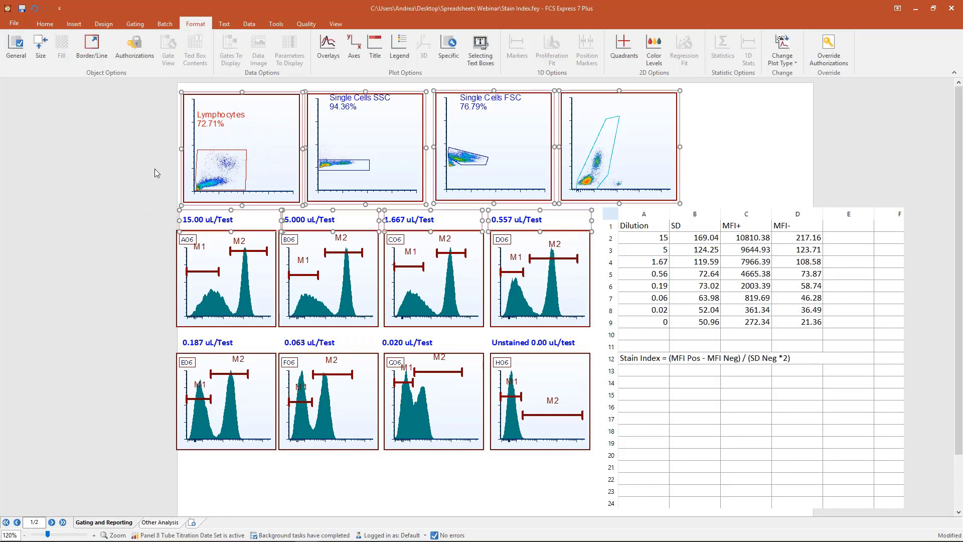
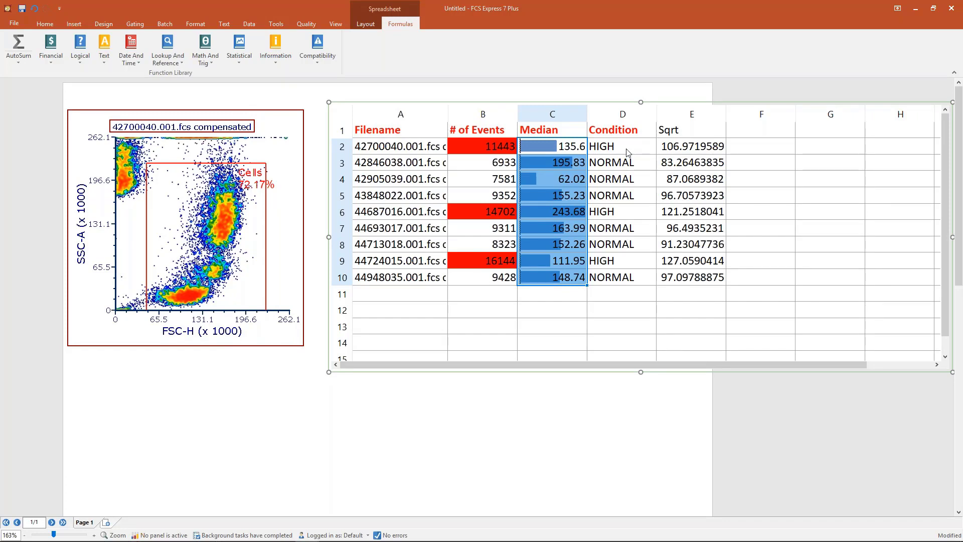
# Step: Review the spreadsheet's Filename and # of Events headings and the file names in A2:A10
pyautogui.click(632, 387)
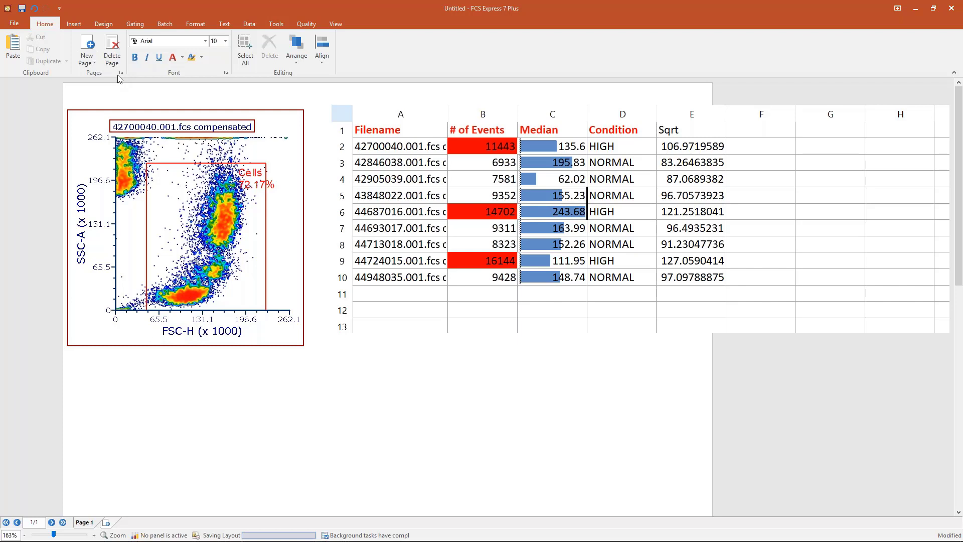
pyautogui.scroll(-1, 118, 75)
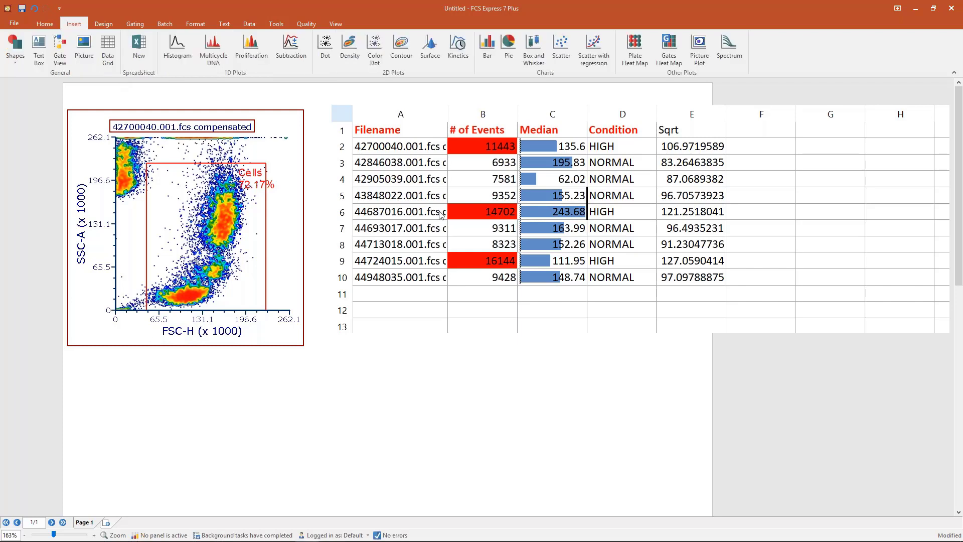
pyautogui.click(415, 135)
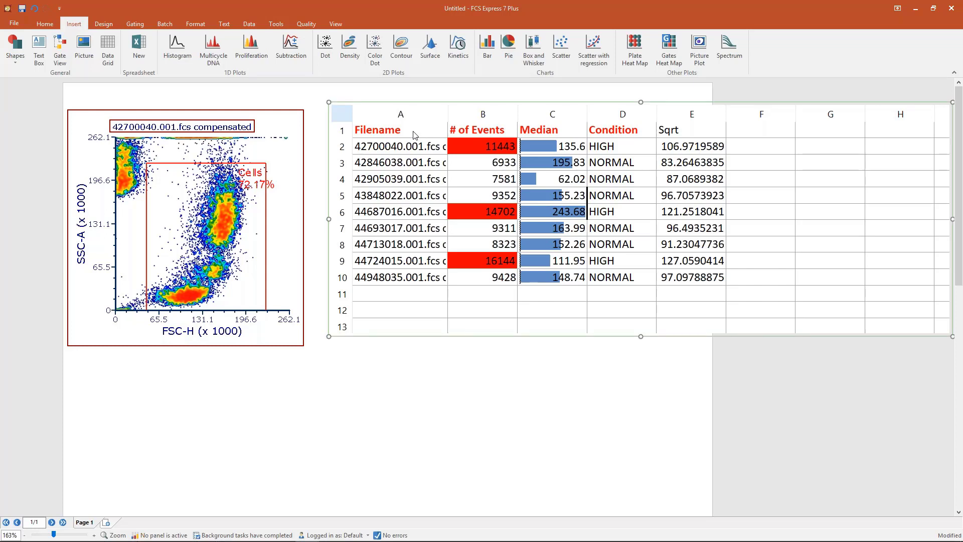
pyautogui.moveTo(415, 135); pyautogui.dragTo(492, 131)
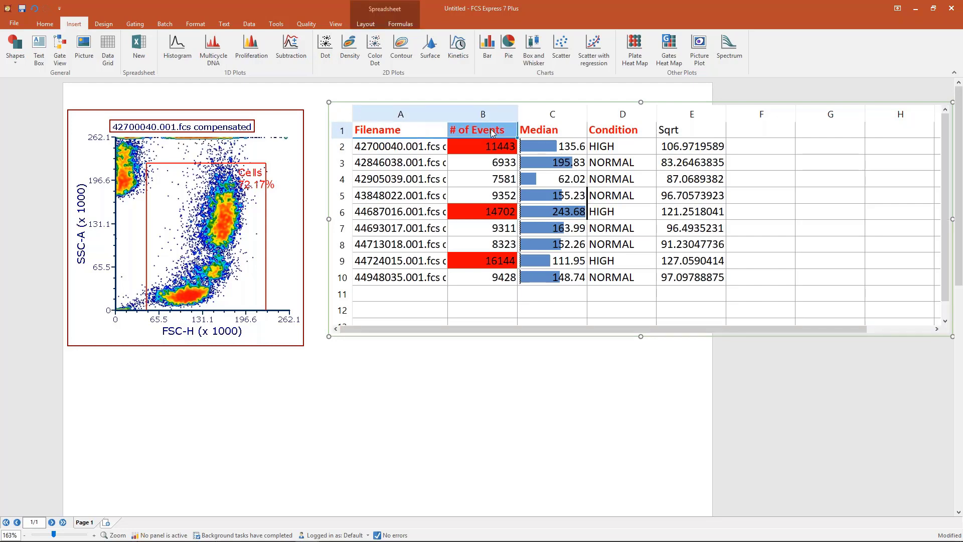
pyautogui.moveTo(397, 146); pyautogui.dragTo(396, 277)
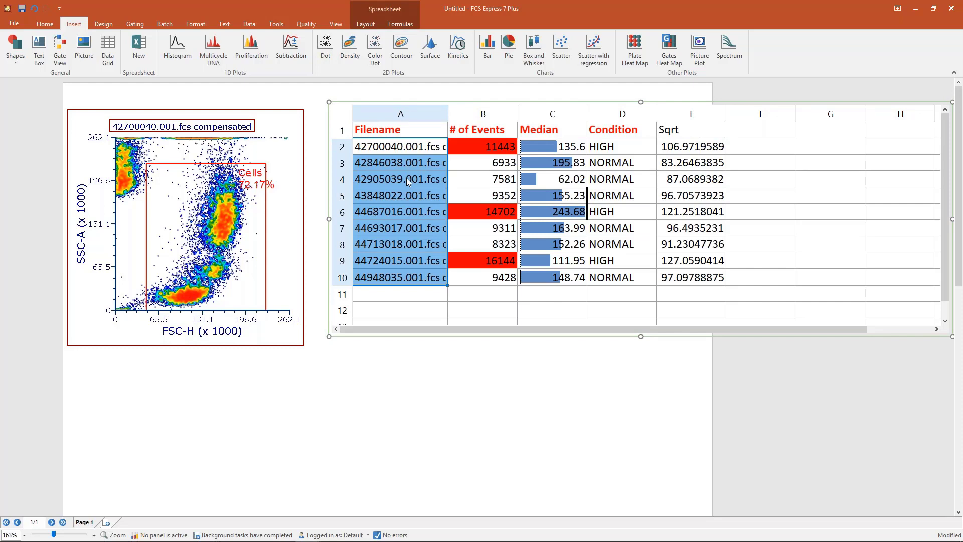
pyautogui.click(481, 130)
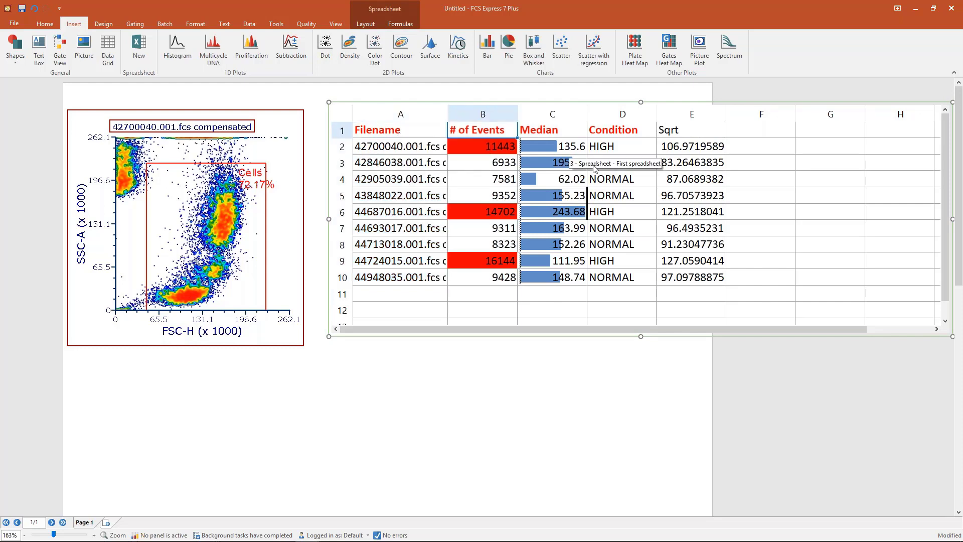
# Step: Open the spreadsheet's formatting options and switch to the Spreadsheet Data settings
pyautogui.rightClick(607, 185)
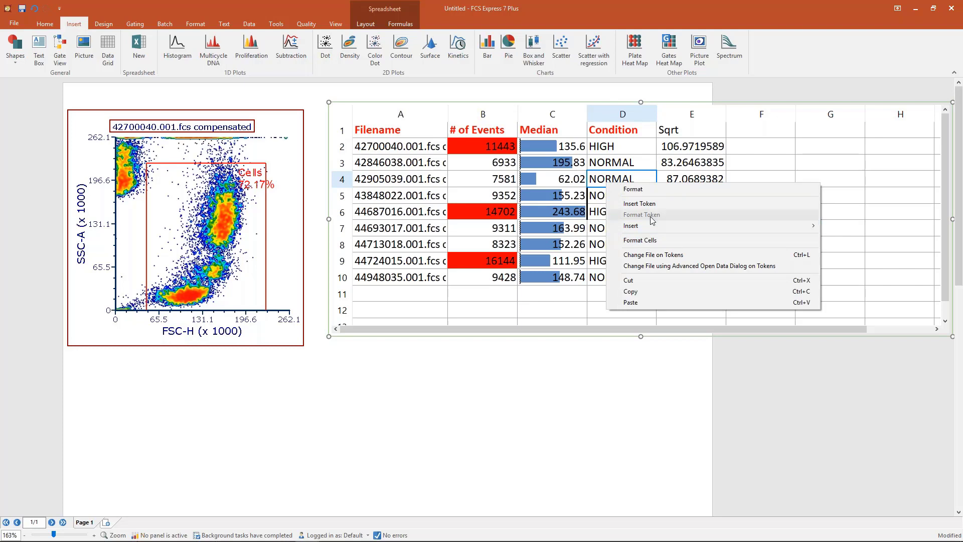
pyautogui.click(641, 189)
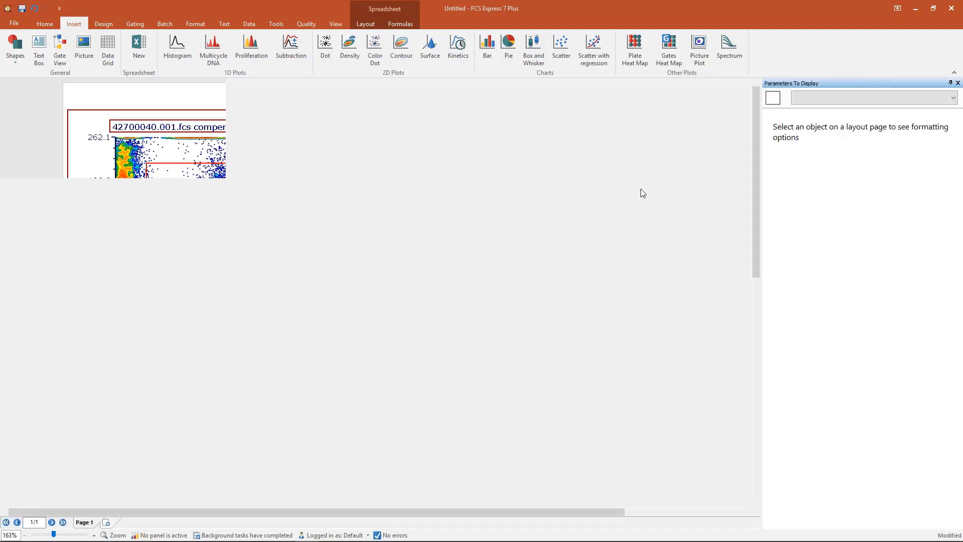
pyautogui.click(822, 98)
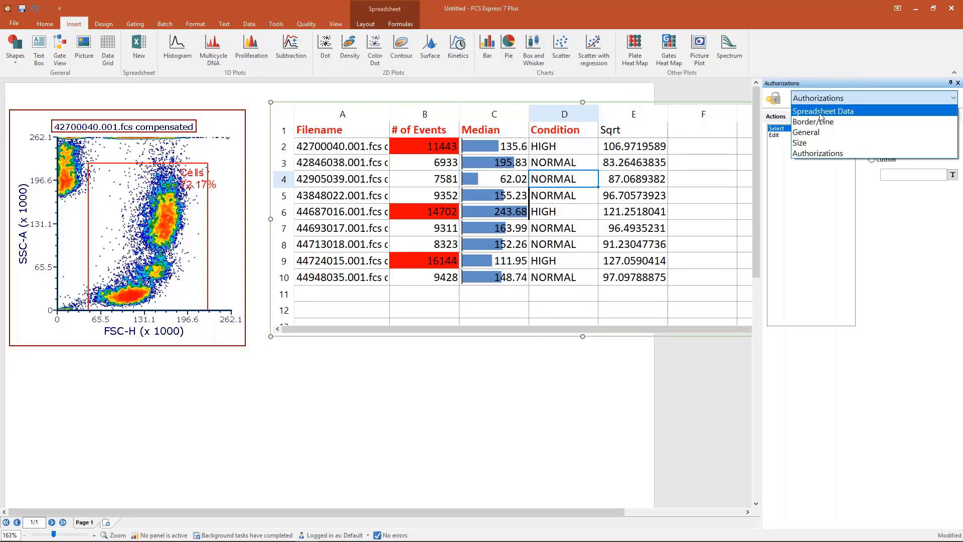
pyautogui.click(821, 112)
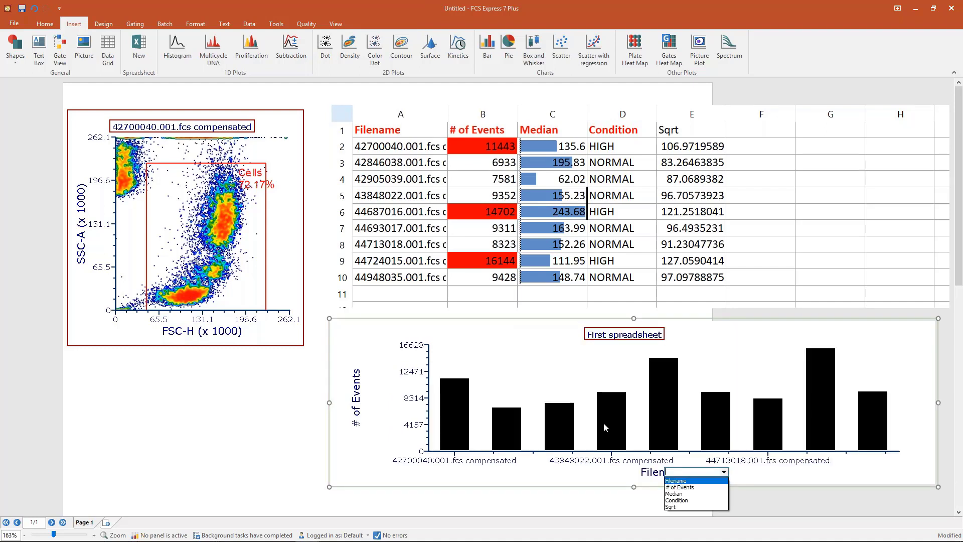
# Step: Resize the bar chart below the spreadsheet and set its vertical axis to Sqrt against Filename
pyautogui.click(425, 176)
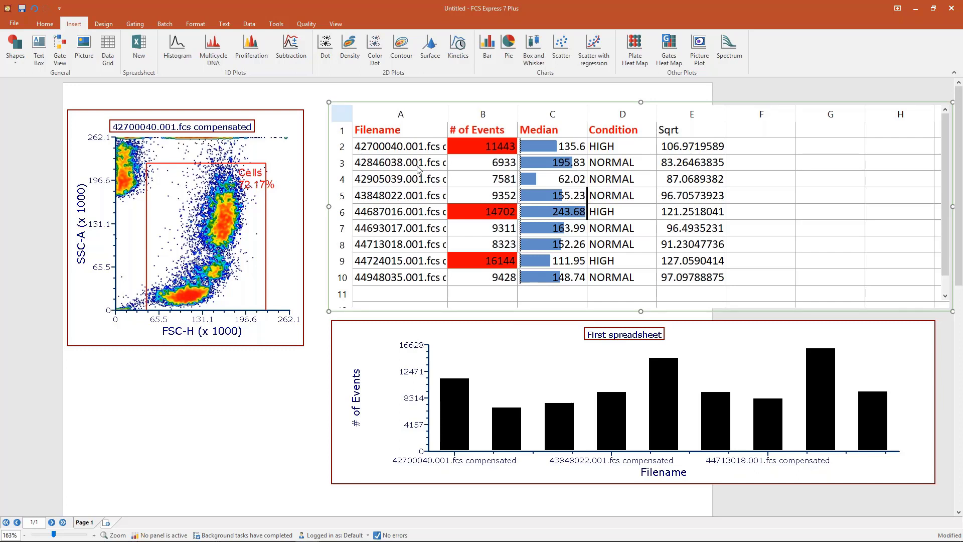
pyautogui.click(328, 403)
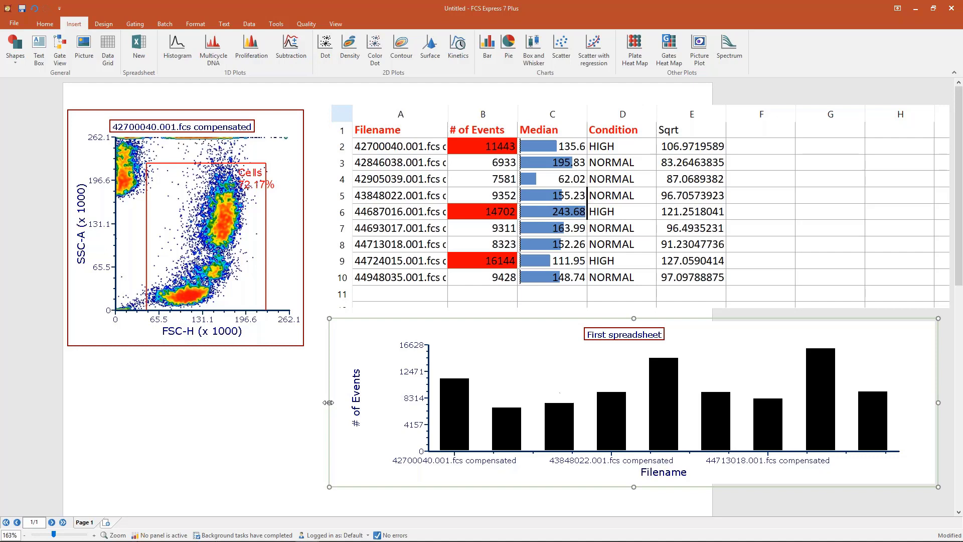
pyautogui.moveTo(329, 403); pyautogui.dragTo(35, 402)
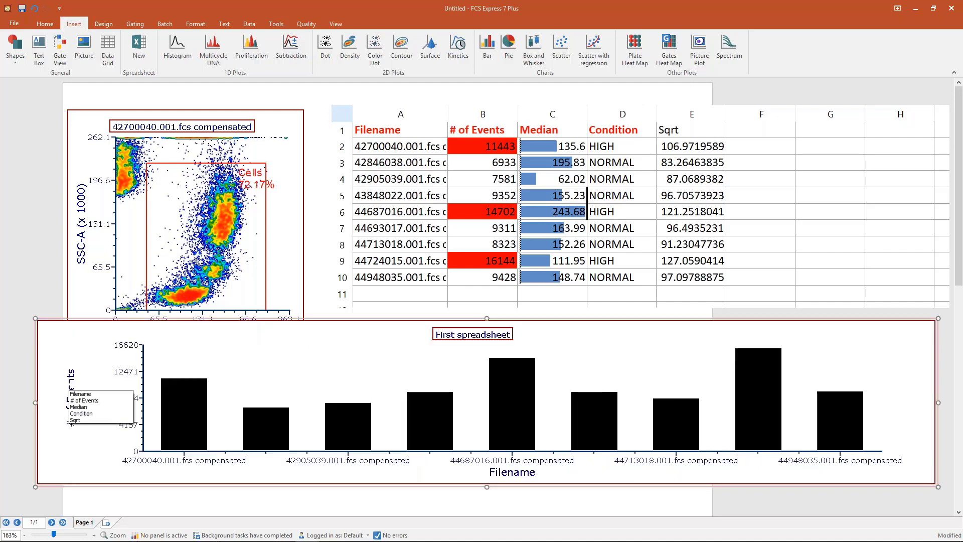
pyautogui.click(81, 407)
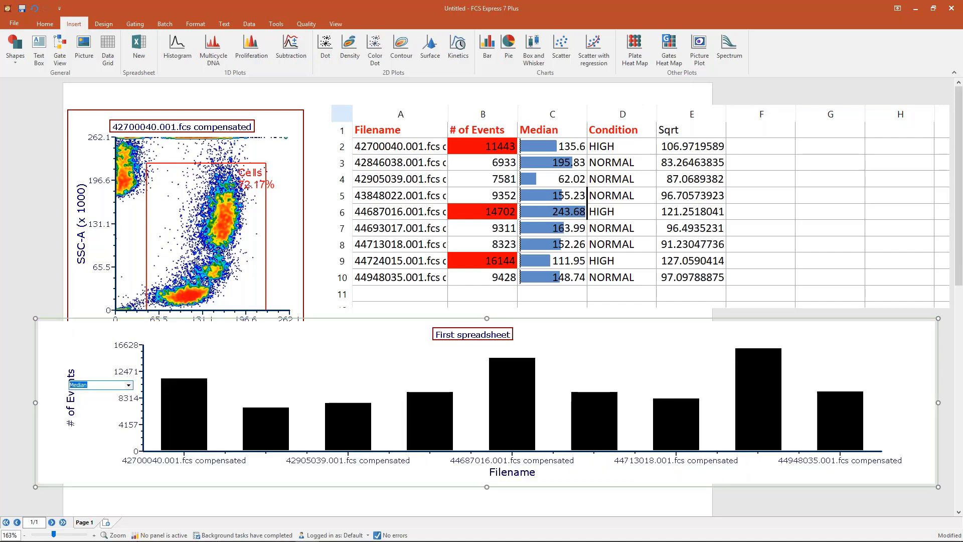
pyautogui.press('Down')
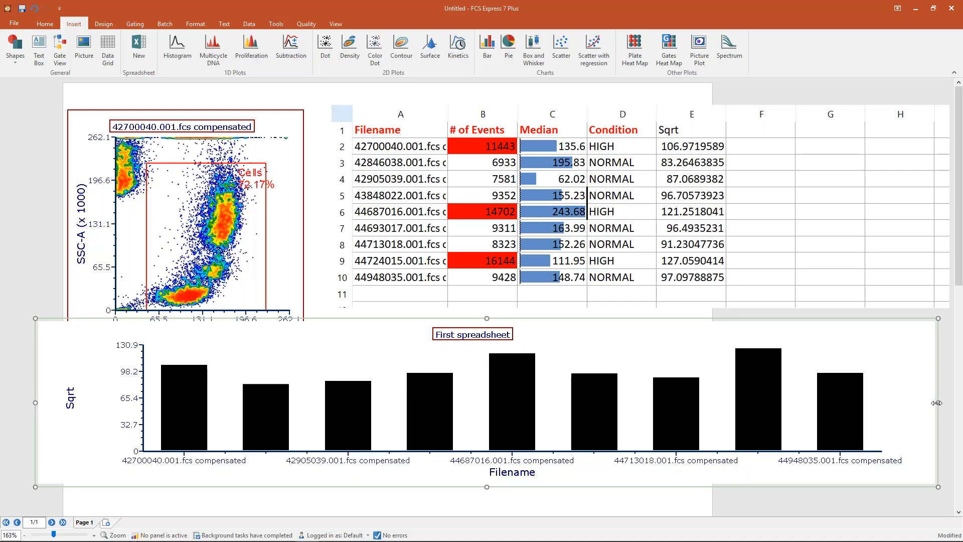
pyautogui.moveTo(937, 403); pyautogui.dragTo(576, 414)
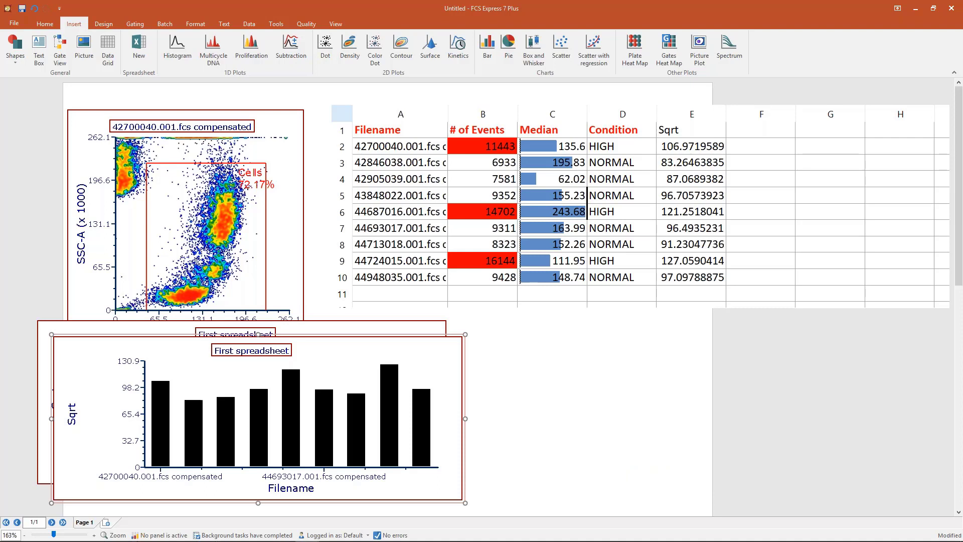
# Step: Place the copied bar chart beside the original and set its vertical axis to Median
pyautogui.moveTo(72, 414); pyautogui.dragTo(479, 398)
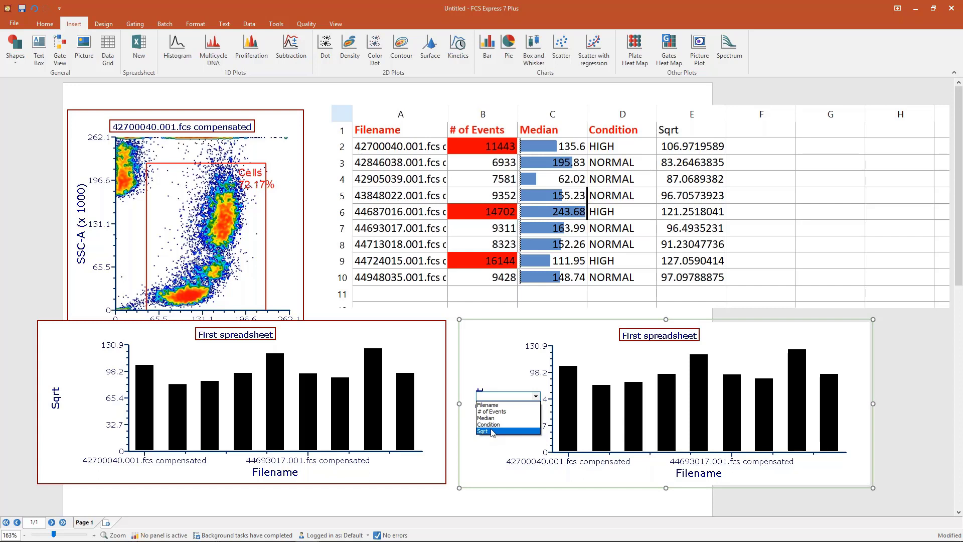
pyautogui.click(489, 418)
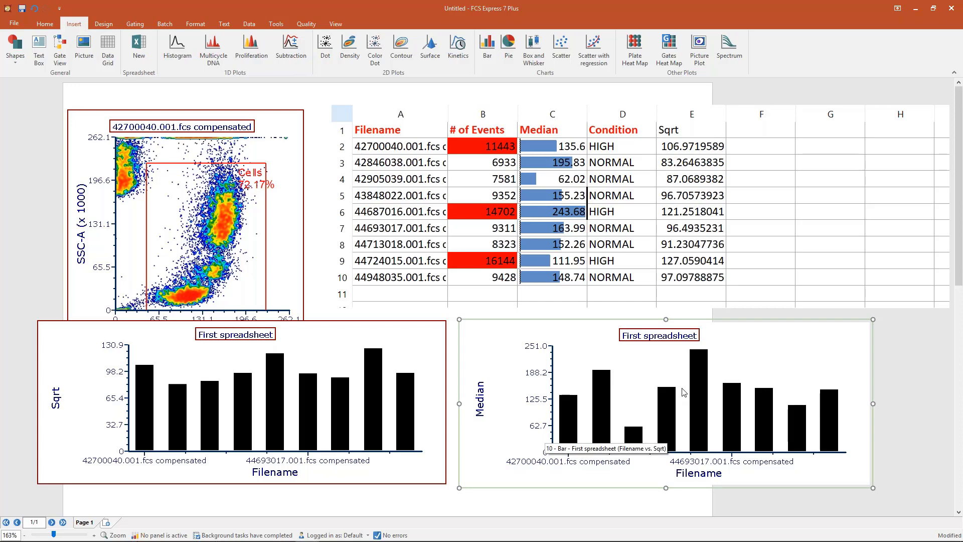
# Step: Adjust the upper-right corner of the Cells gate on the density plot, with the charts of the spreadsheet data on the page
pyautogui.moveTo(266, 164); pyautogui.dragTo(275, 156)
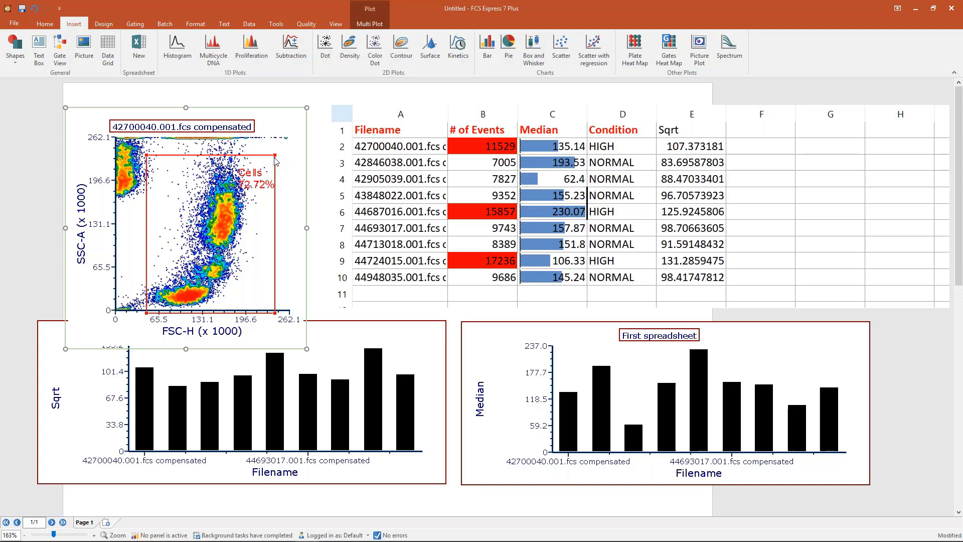
pyautogui.click(240, 407)
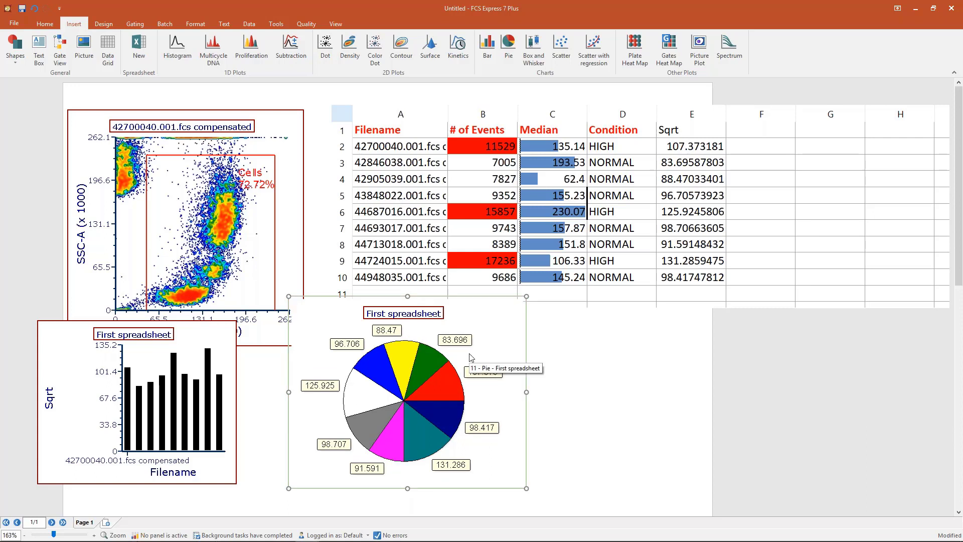
pyautogui.click(277, 177)
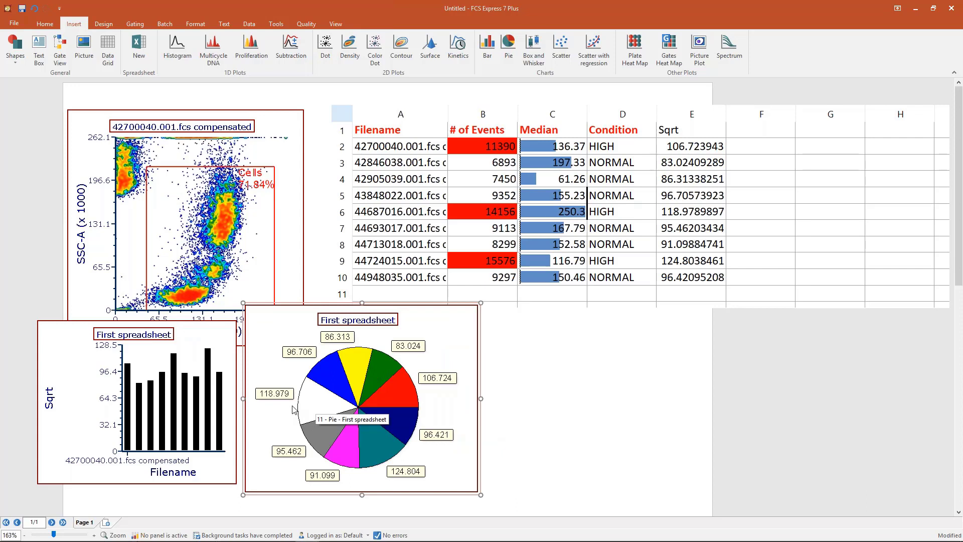
pyautogui.click(643, 393)
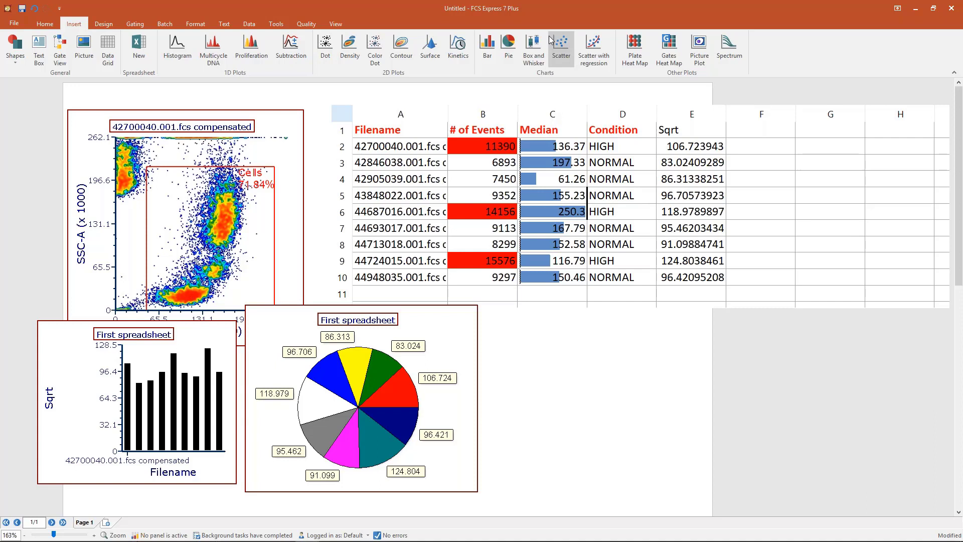
# Step: Enter the heading Exp group in cell F1 of the spreadsheet
pyautogui.click(757, 152)
pyautogui.press('Up')
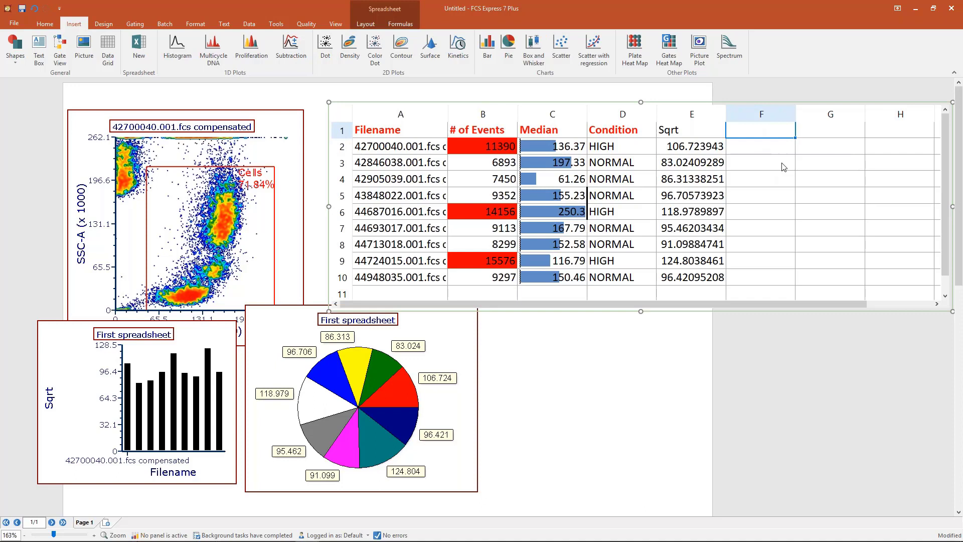
pyautogui.write('Exp group')
pyautogui.click(776, 172)
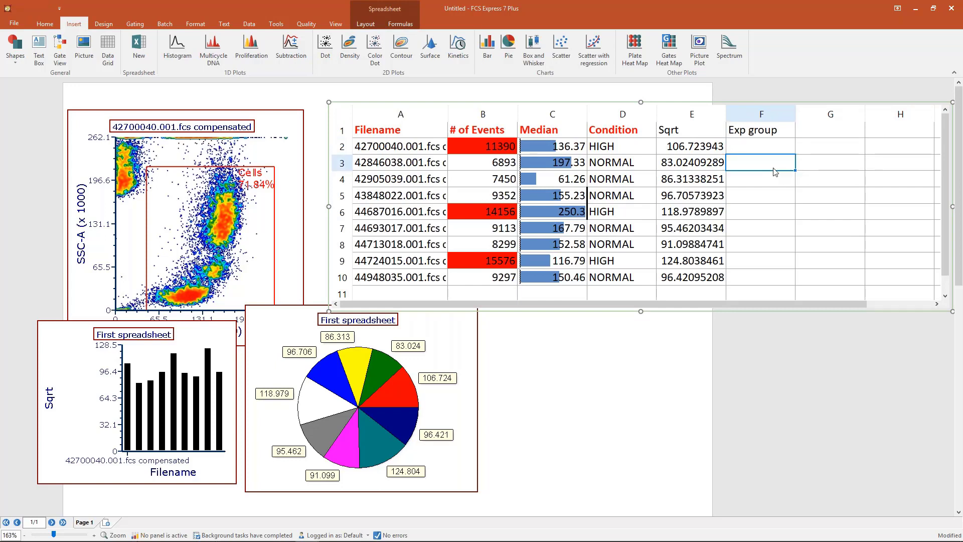
pyautogui.press('Up')
pyautogui.write('C')
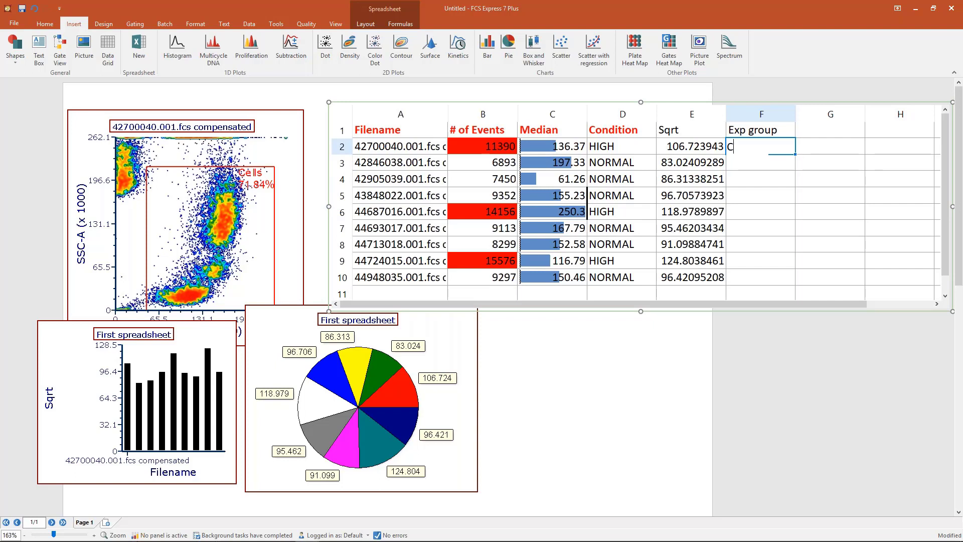
pyautogui.write('trlk')
pyautogui.press('Return')
pyautogui.write('Ctrl')
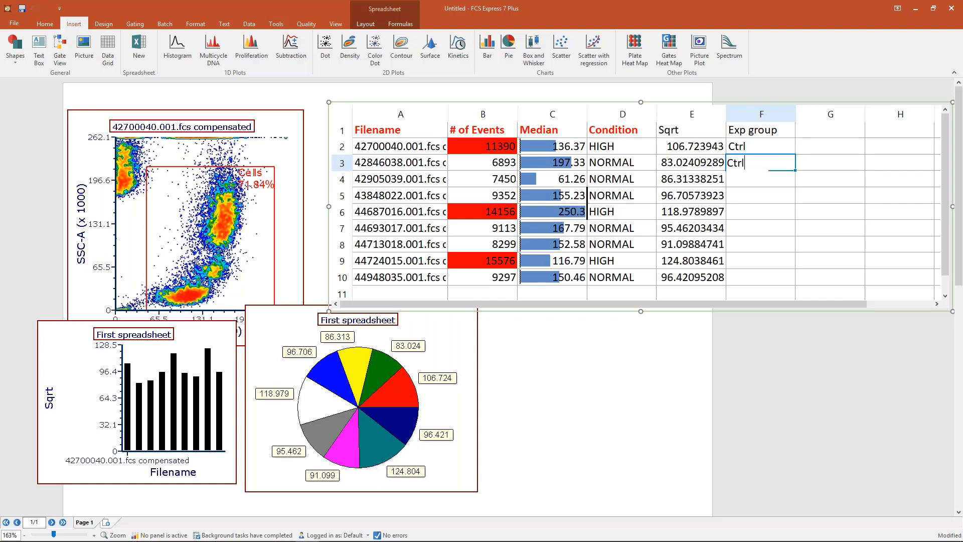
pyautogui.press('Return')
pyautogui.write('T')
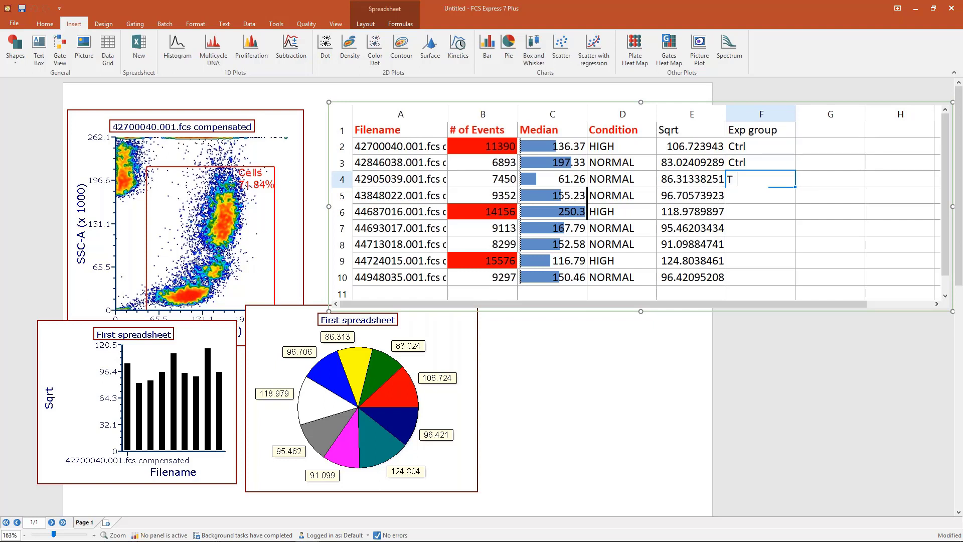
pyautogui.moveTo(761, 146); pyautogui.dragTo(761, 179)
pyautogui.press('Delete')
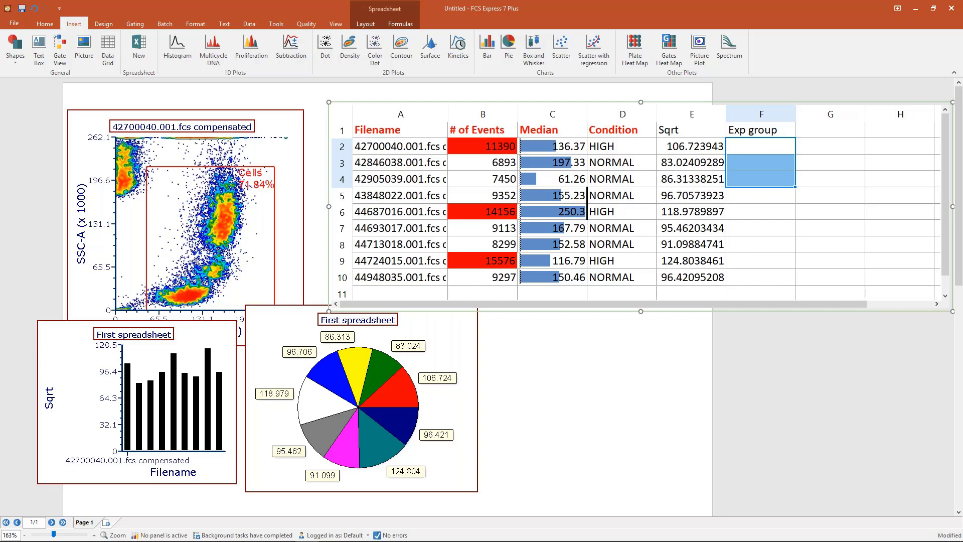
pyautogui.press('Escape')
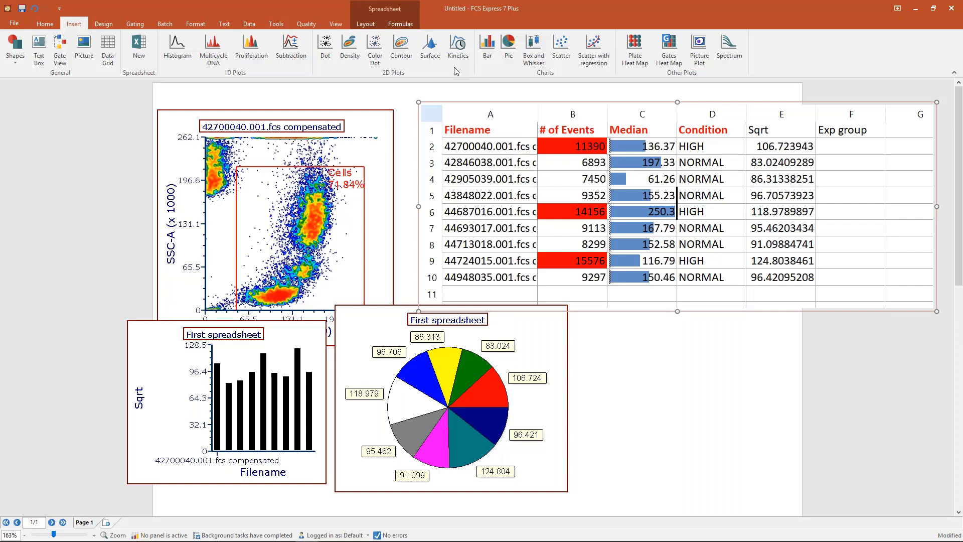
# Step: Show the Data List while filling F2:F10 with the Ctrl, Treatment A and Treatment B groups, and hide the list again
pyautogui.click(250, 24)
pyautogui.click(253, 52)
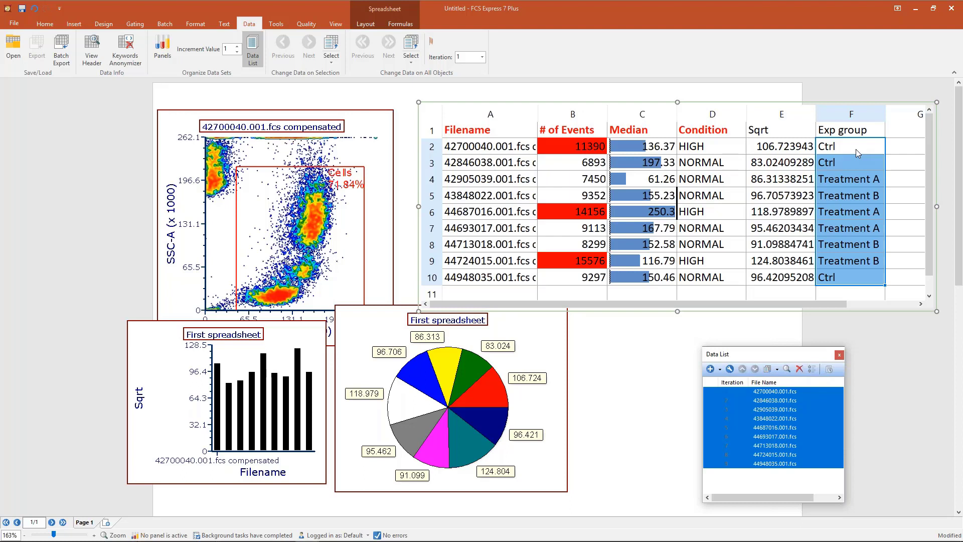
pyautogui.click(874, 232)
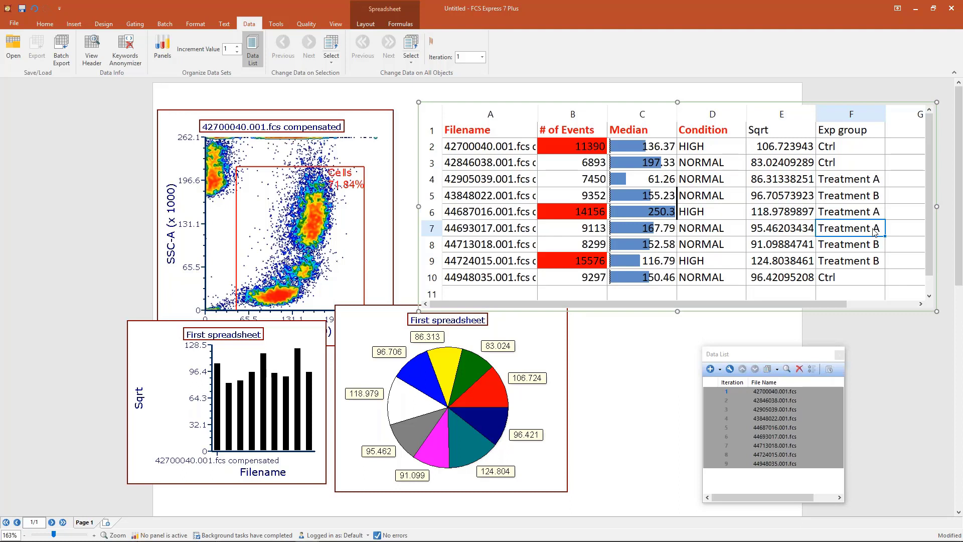
pyautogui.click(252, 53)
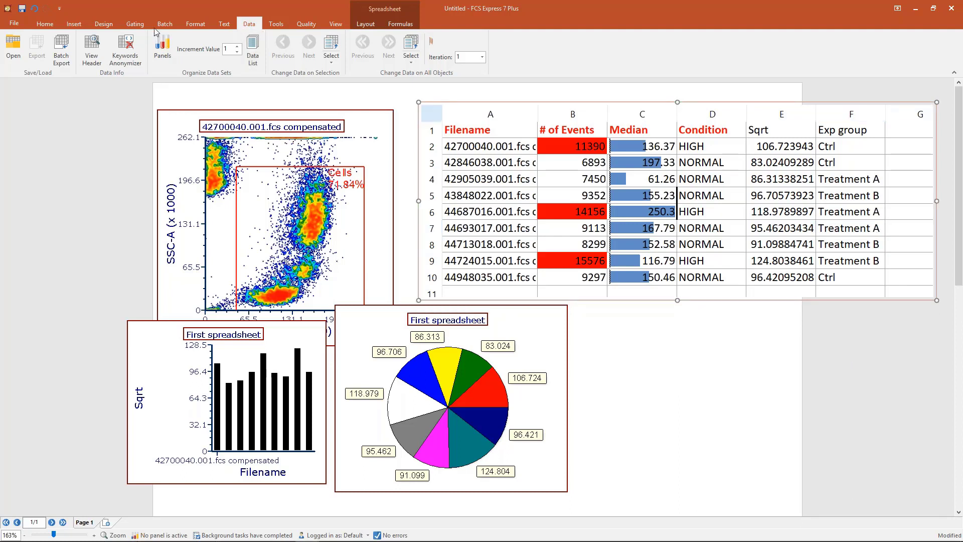
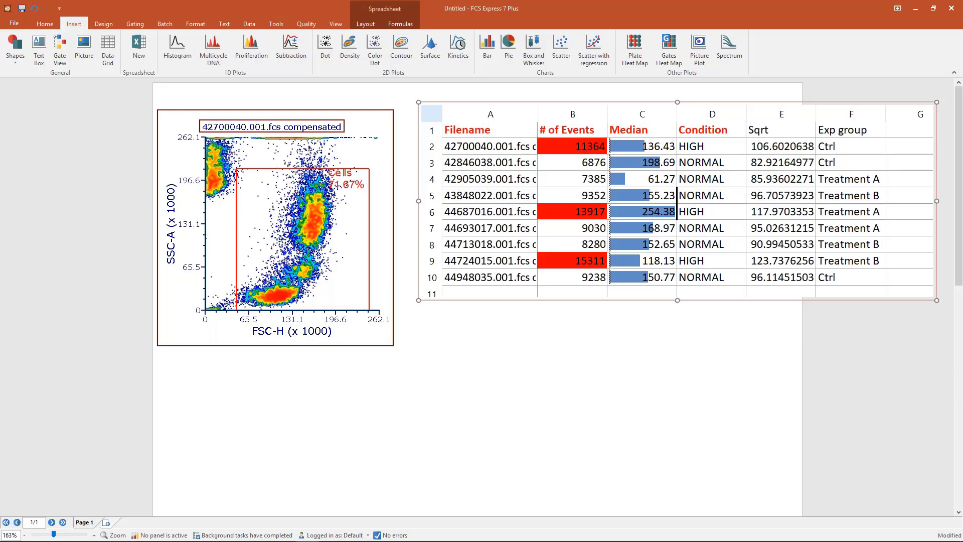
# Step: Calculate the average of the Sqrt values in E2:E10 in cell E11 with AutoSum's Average function
pyautogui.doubleClick(781, 293)
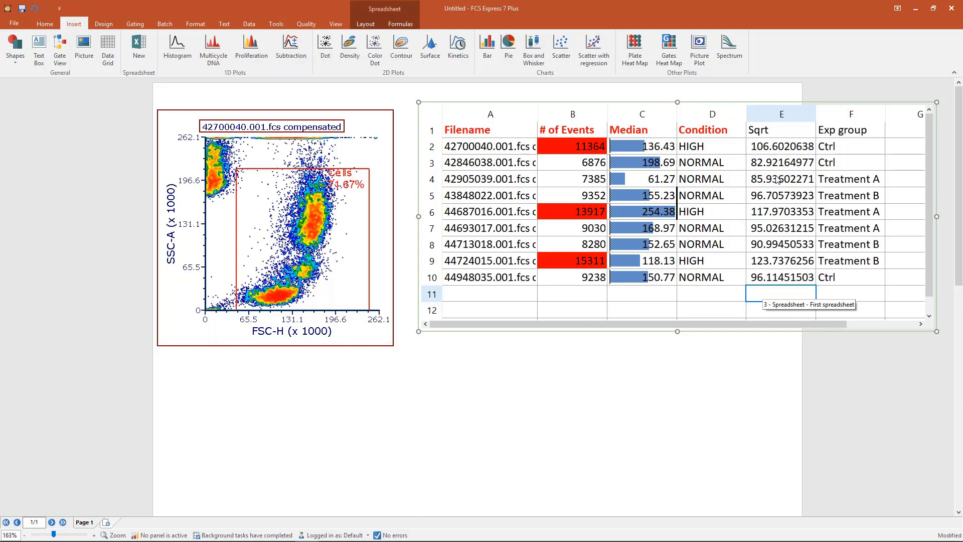
pyautogui.moveTo(781, 146); pyautogui.dragTo(781, 277)
pyautogui.click(400, 23)
pyautogui.click(18, 61)
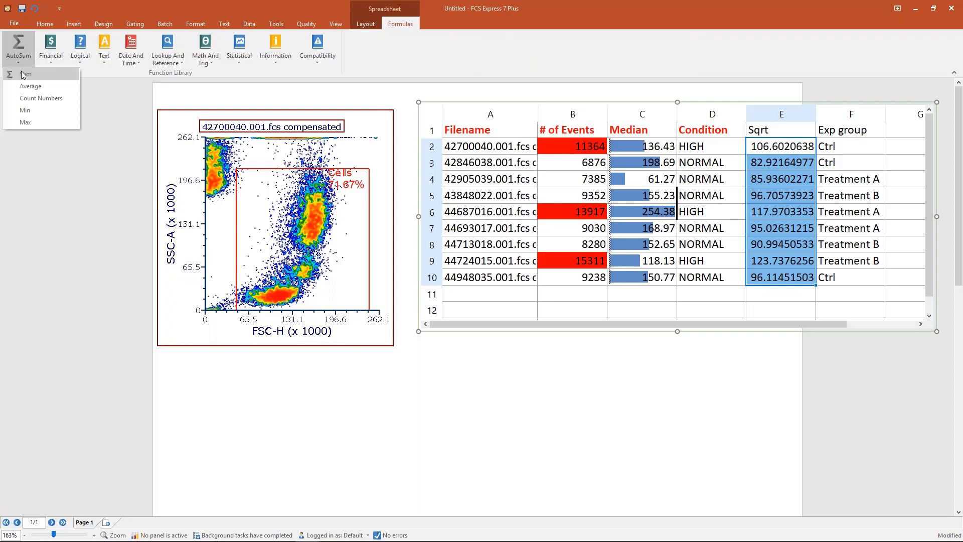
pyautogui.click(30, 86)
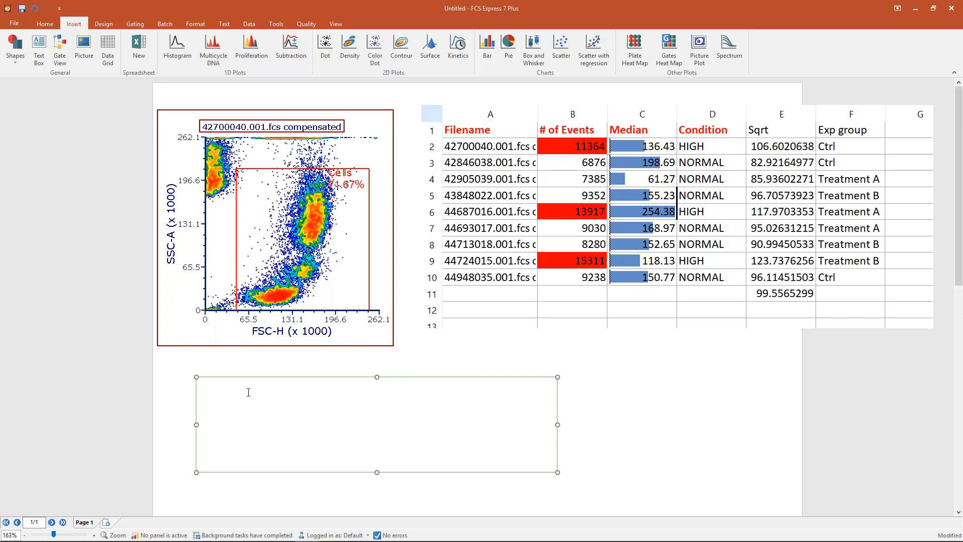
# Step: Insert a Spreadsheet Cell Value token from First spreadsheet for the Sqrt average into the text box, labelled "Average of Sqrt"
pyautogui.click(249, 393)
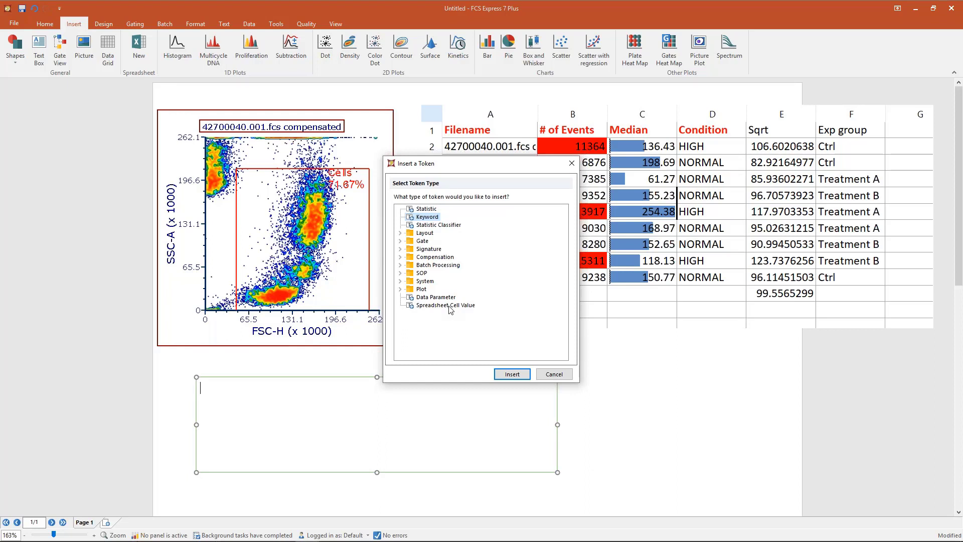
pyautogui.doubleClick(448, 305)
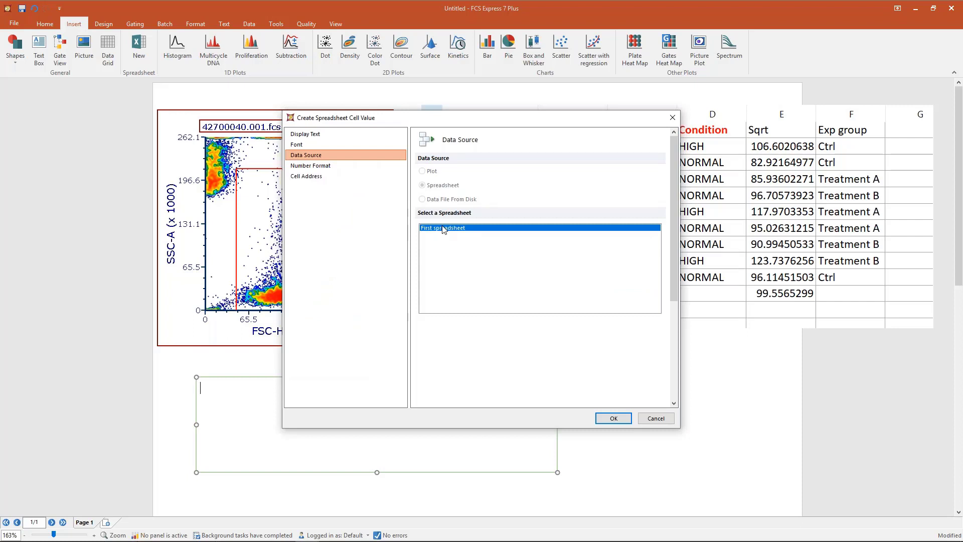
pyautogui.doubleClick(444, 229)
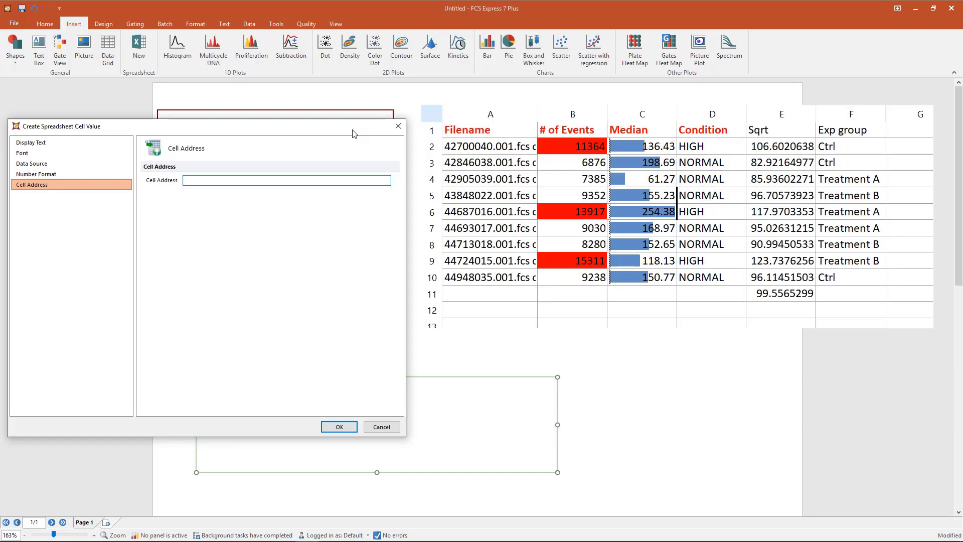
pyautogui.press('Return')
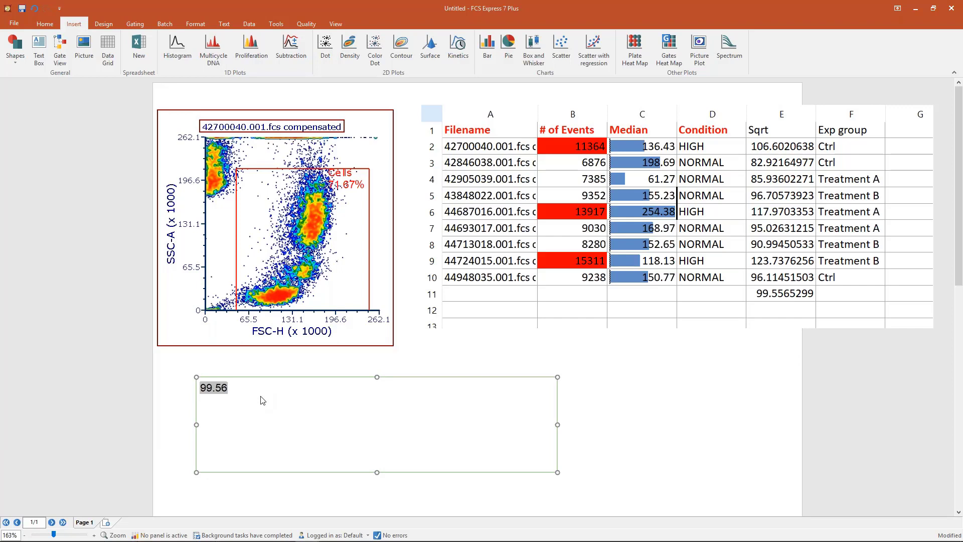
pyautogui.doubleClick(261, 400)
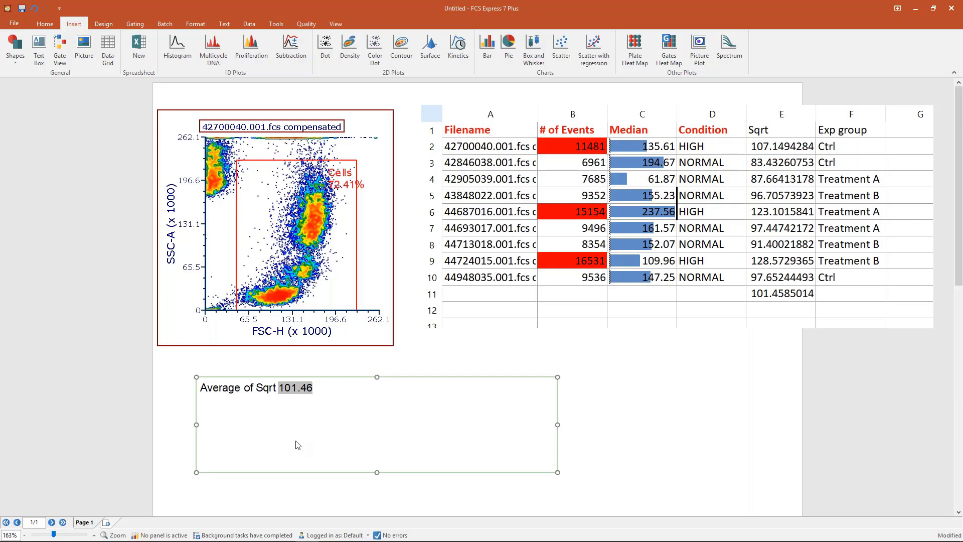
# Step: Create a new custom token with the formula =123*2
pyautogui.click(810, 393)
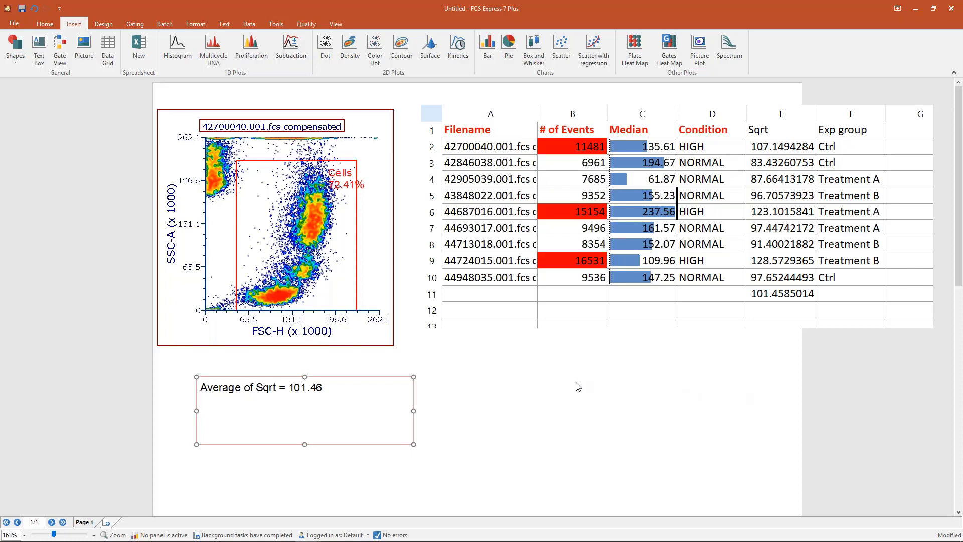
pyautogui.click(342, 23)
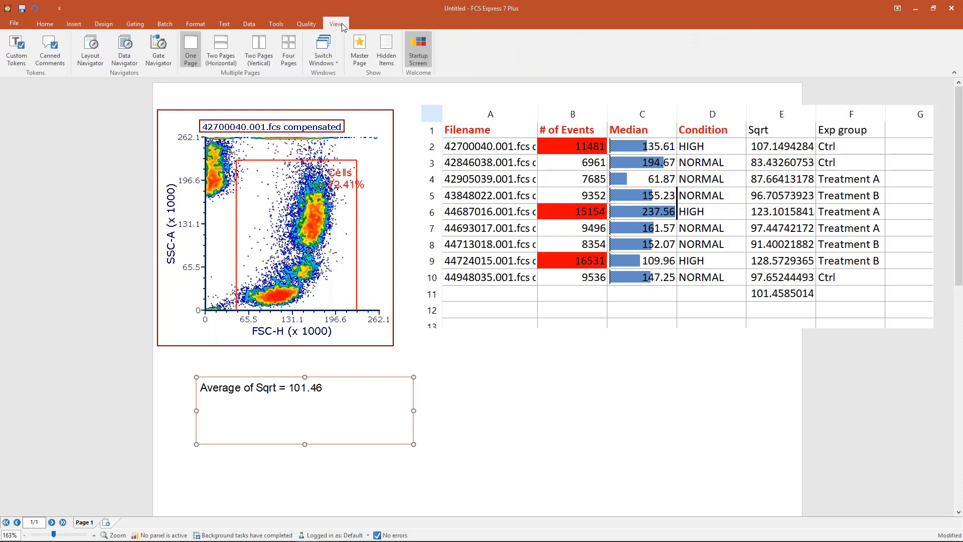
pyautogui.click(13, 59)
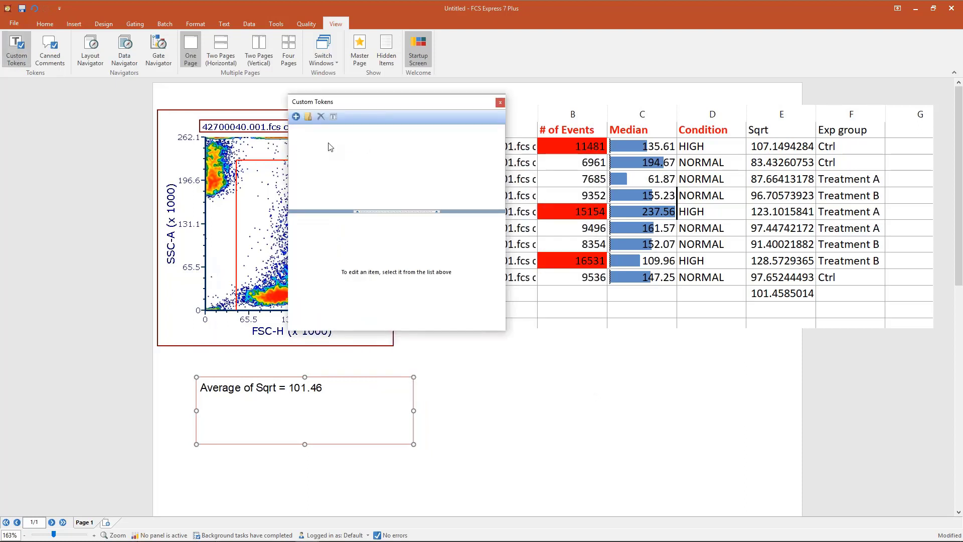
pyautogui.press('Insert')
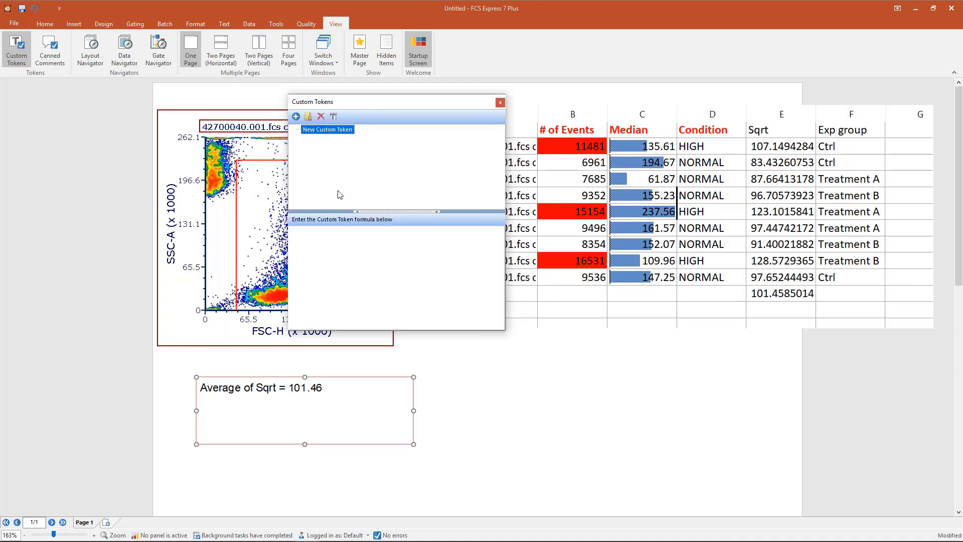
pyautogui.click(336, 241)
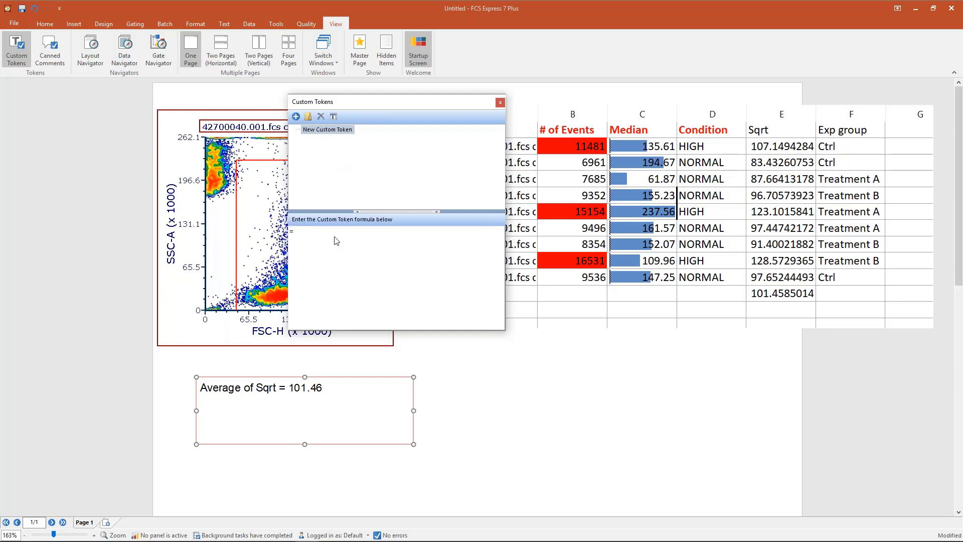
pyautogui.write('=123*2')
# Step: Insert the custom token on a new line below the Sqrt average in the text box
pyautogui.click(344, 390)
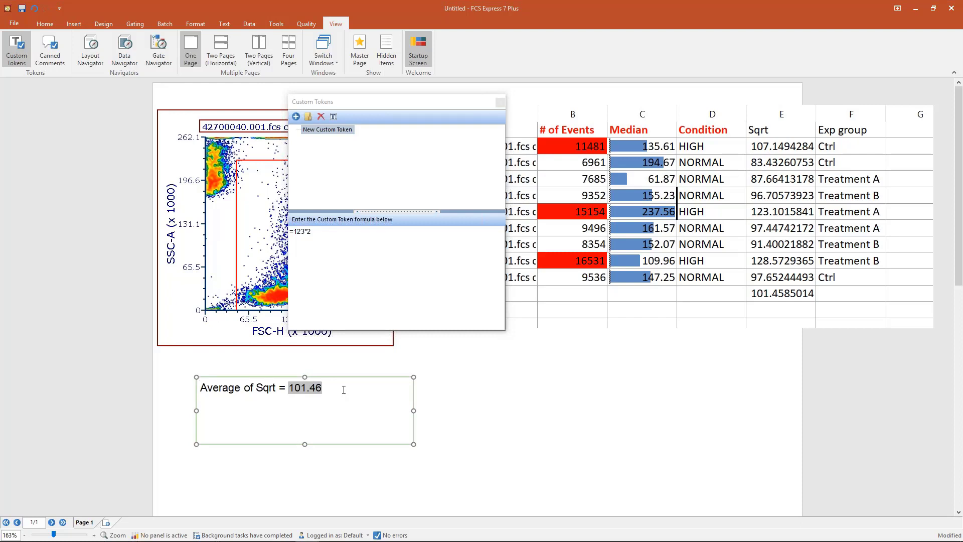
pyautogui.click(448, 279)
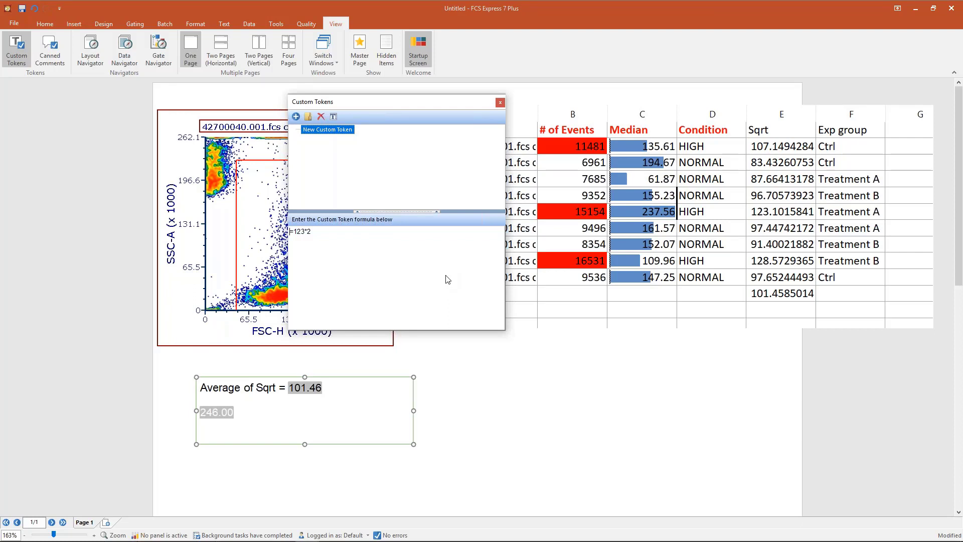
pyautogui.moveTo(342, 101); pyautogui.dragTo(172, 97)
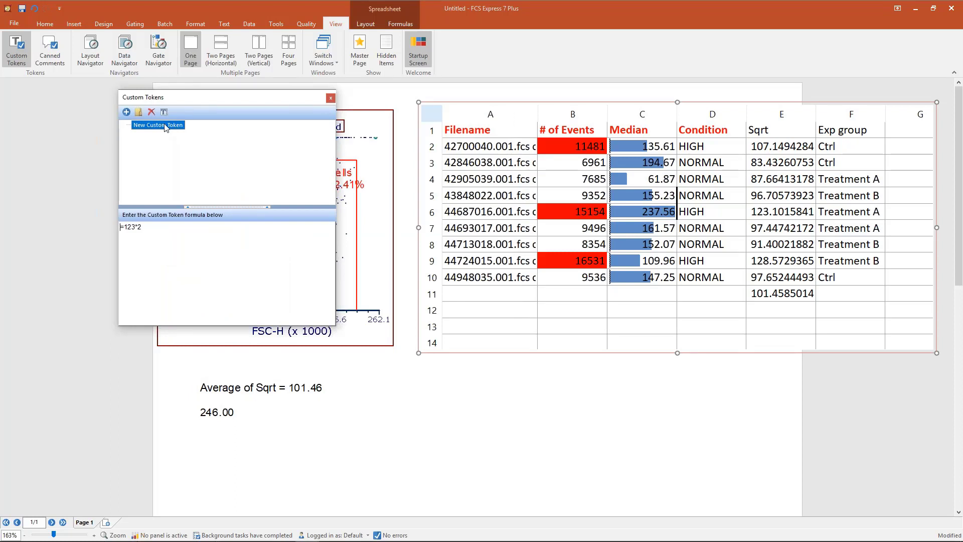
# Step: Place the custom token in cell B13 with its double in C13, and change the token's formula to =123*3
pyautogui.doubleClick(588, 329)
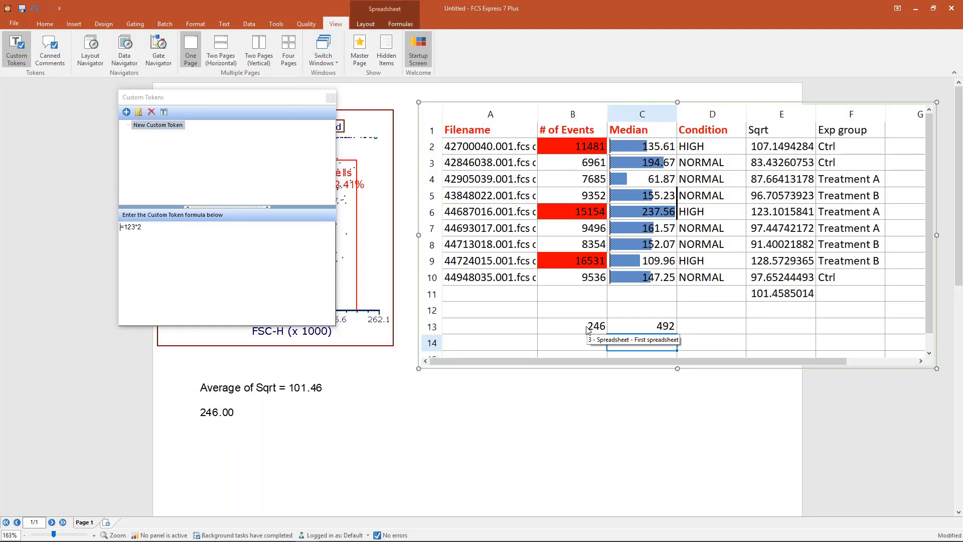
pyautogui.click(640, 329)
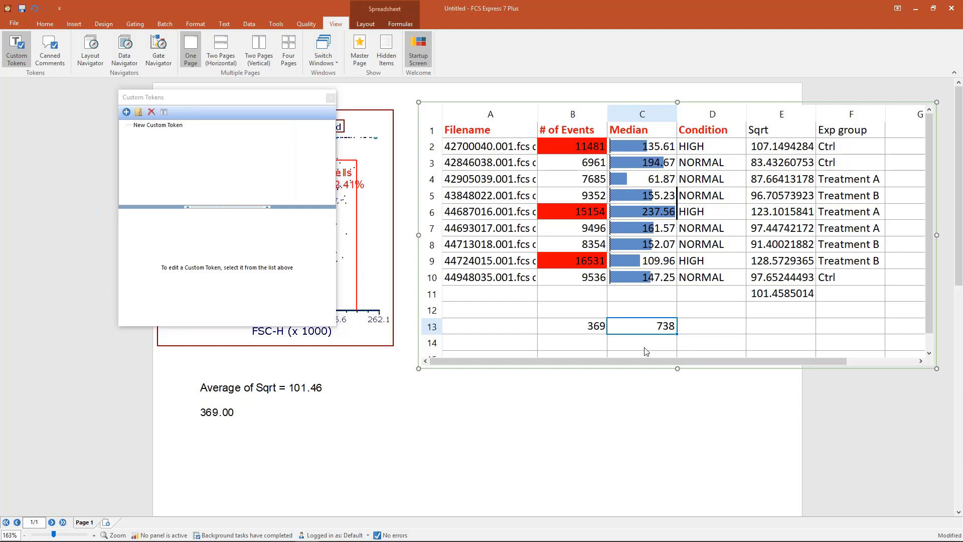
pyautogui.click(262, 126)
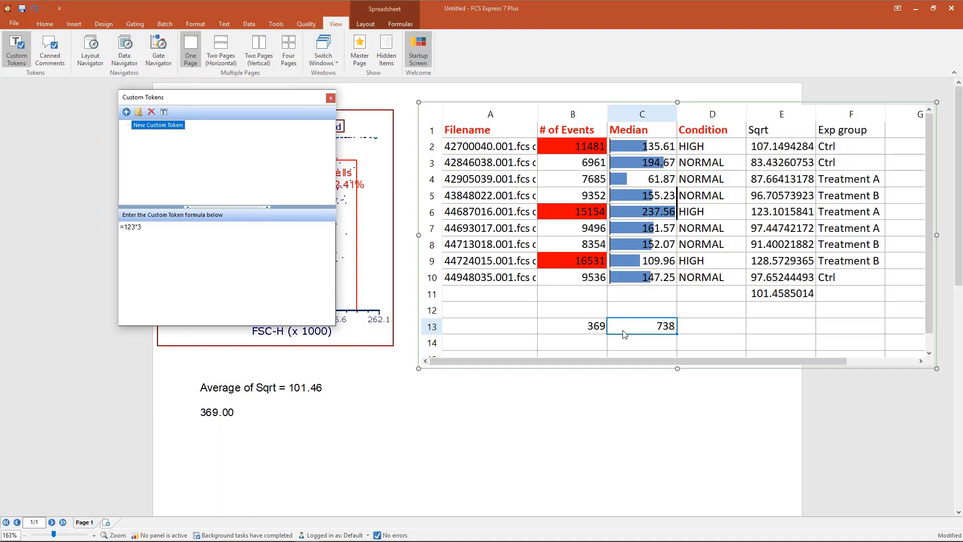
# Step: Add a second custom token that multiplies the Spreadsheet Cell Value of E11 from First spreadsheet by 100
pyautogui.click(128, 112)
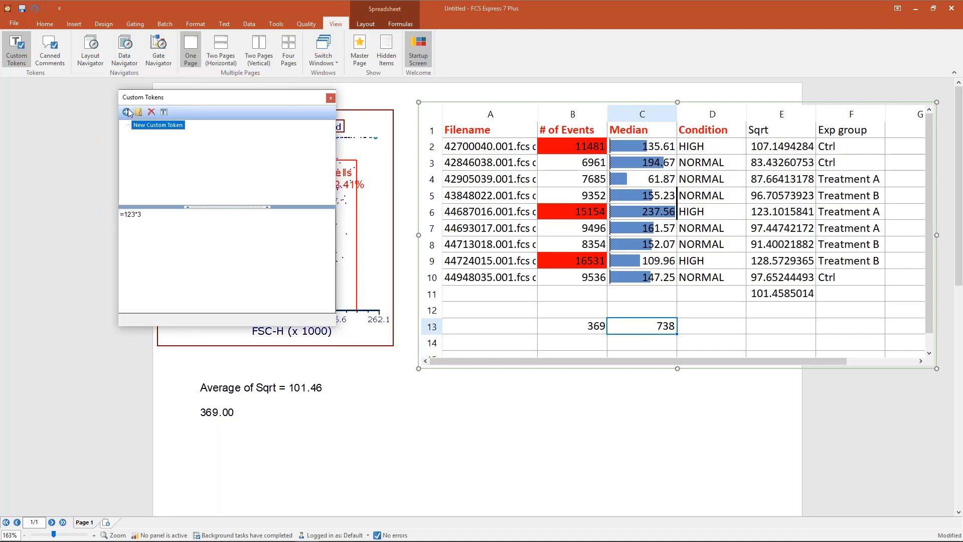
pyautogui.click(128, 112)
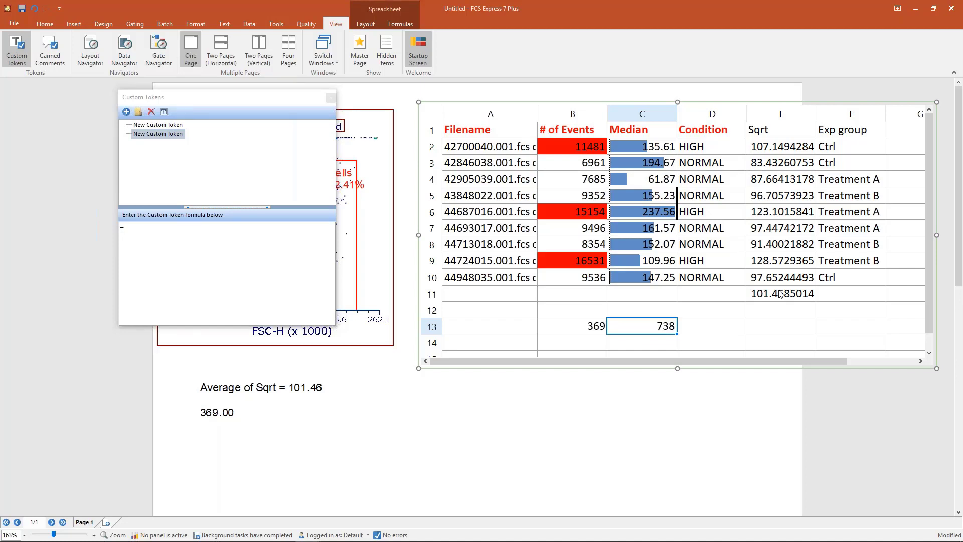
pyautogui.click(781, 294)
pyautogui.rightClick(140, 226)
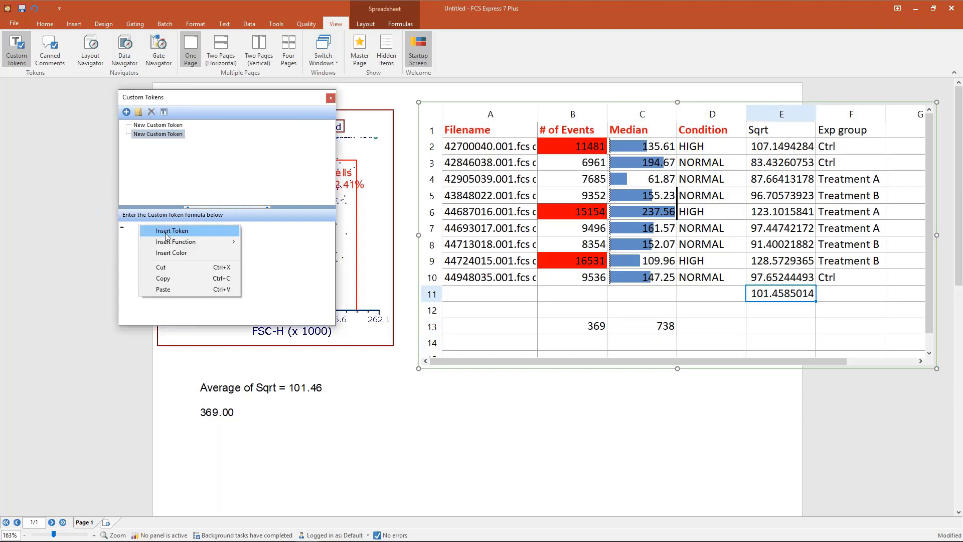
pyautogui.click(167, 232)
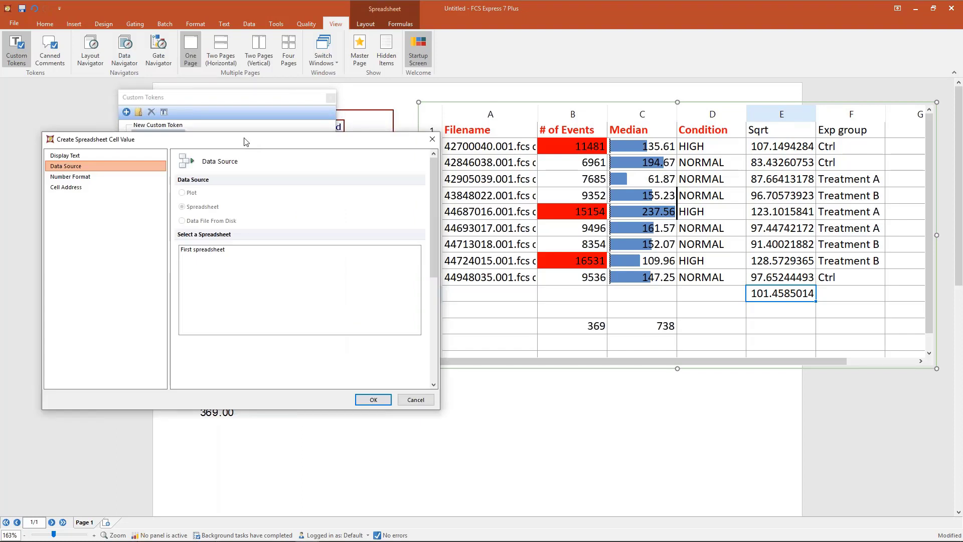
pyautogui.press('Return')
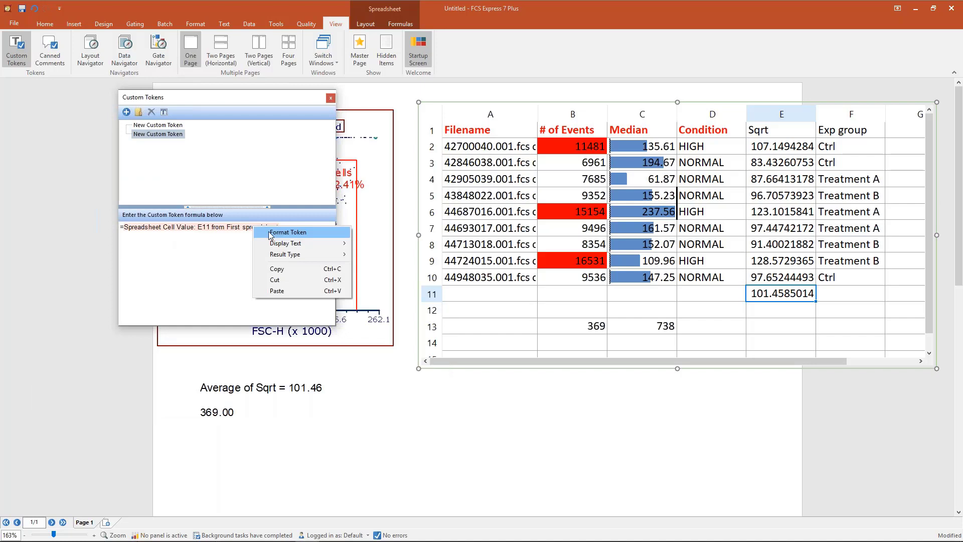
pyautogui.write('*100')
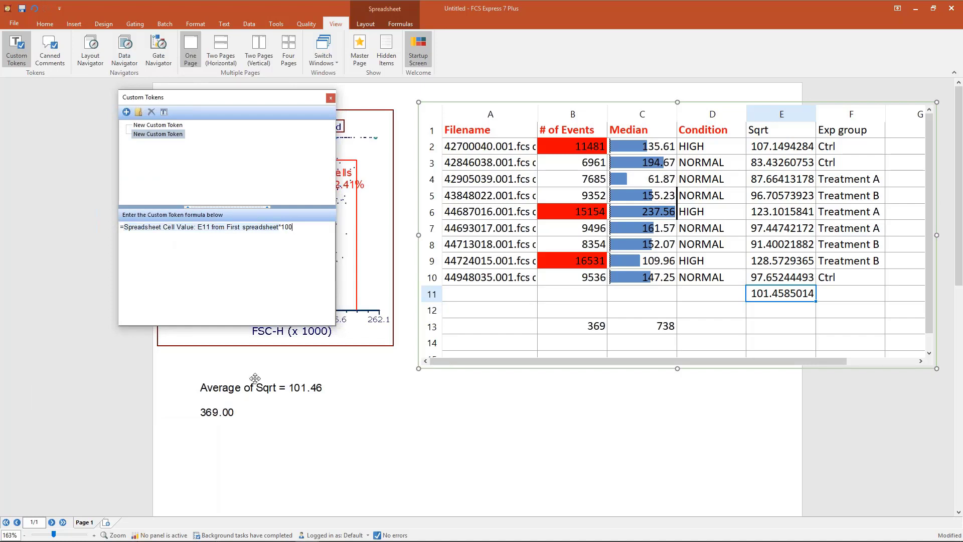
# Step: Insert the second custom token on the third line of the text box and close the Custom Tokens window
pyautogui.click(260, 410)
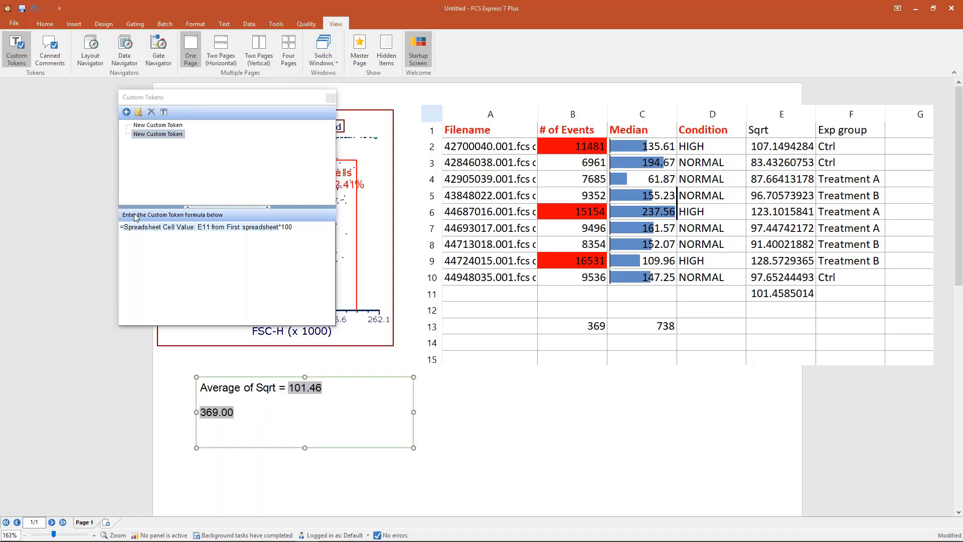
pyautogui.click(776, 299)
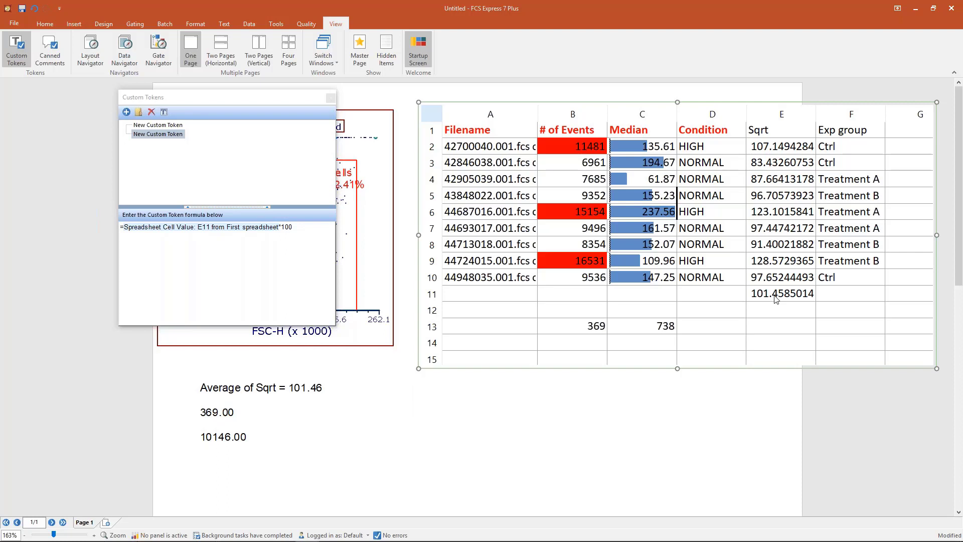
pyautogui.click(275, 412)
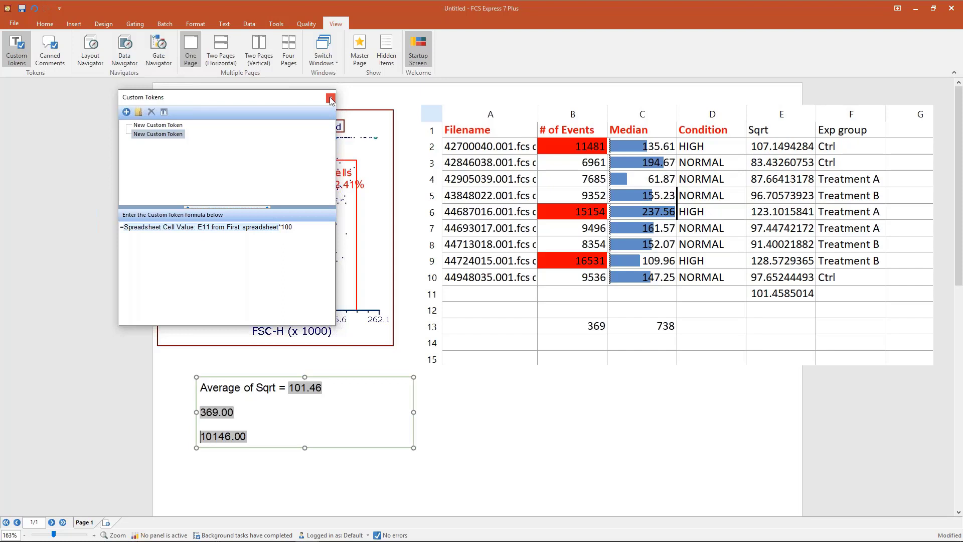
pyautogui.click(331, 99)
# Step: Clear the custom token values from cells B13 and C13 of the spreadsheet
pyautogui.click(694, 347)
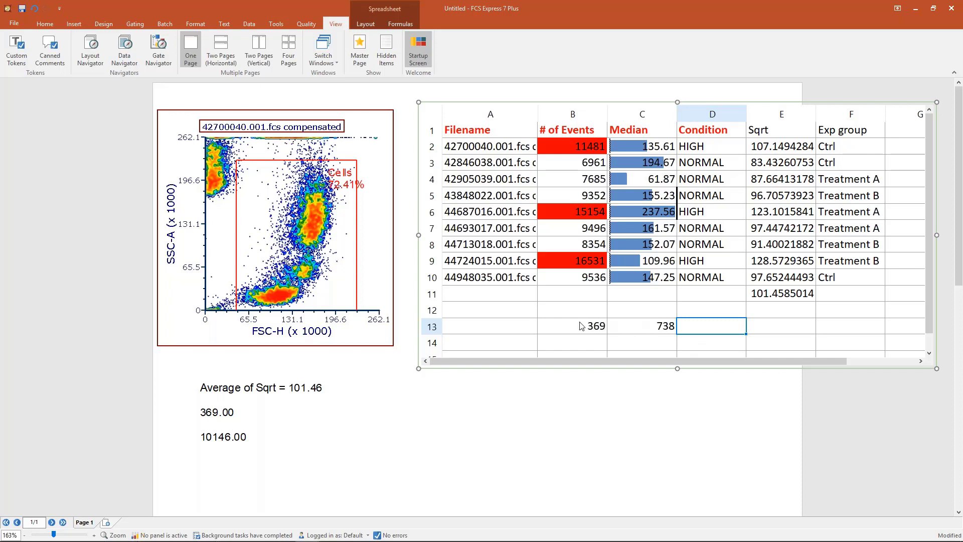
pyautogui.moveTo(579, 325); pyautogui.dragTo(631, 328)
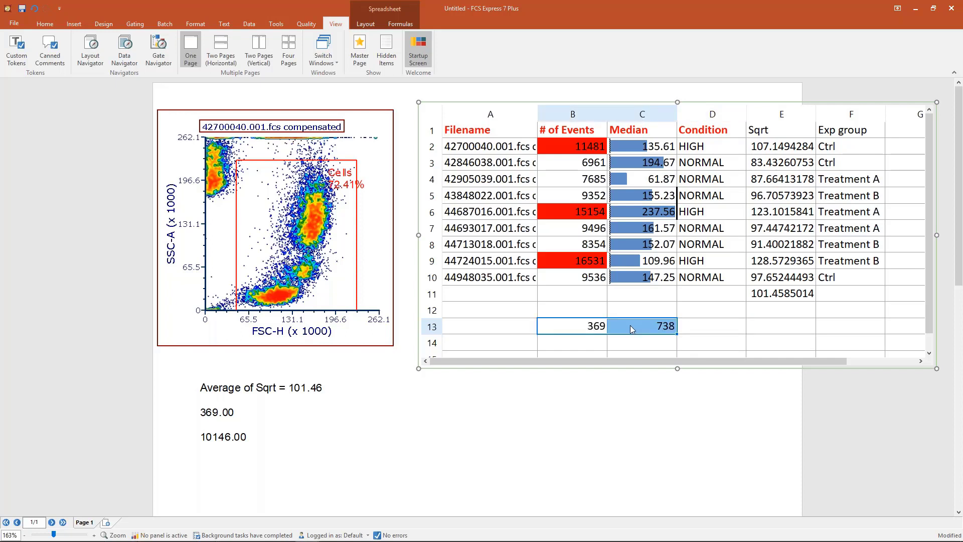
pyautogui.press('Delete')
# Step: Use AutoSum to calculate the minimum of # of Events in B11 and the sum of Median in C11
pyautogui.click(577, 146)
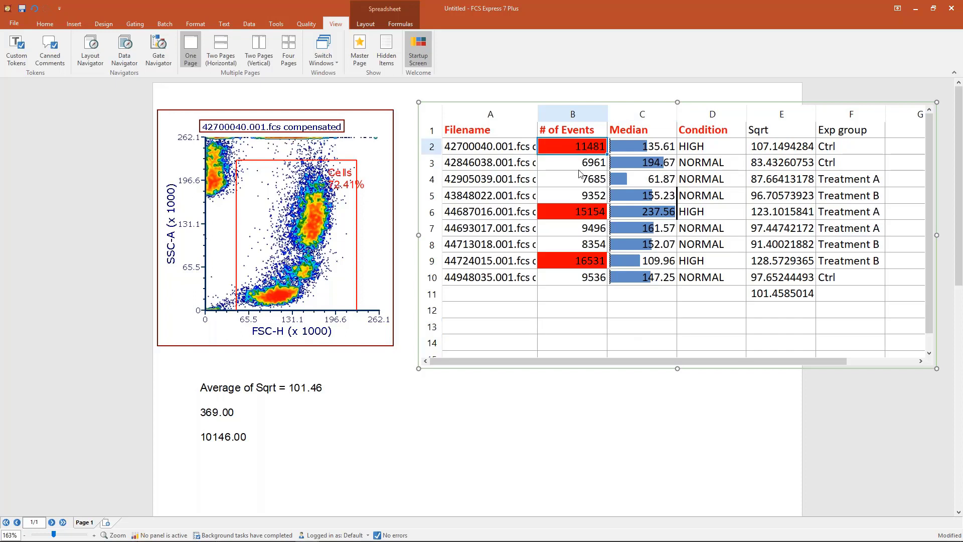
pyautogui.moveTo(580, 173); pyautogui.dragTo(577, 277)
pyautogui.click(400, 24)
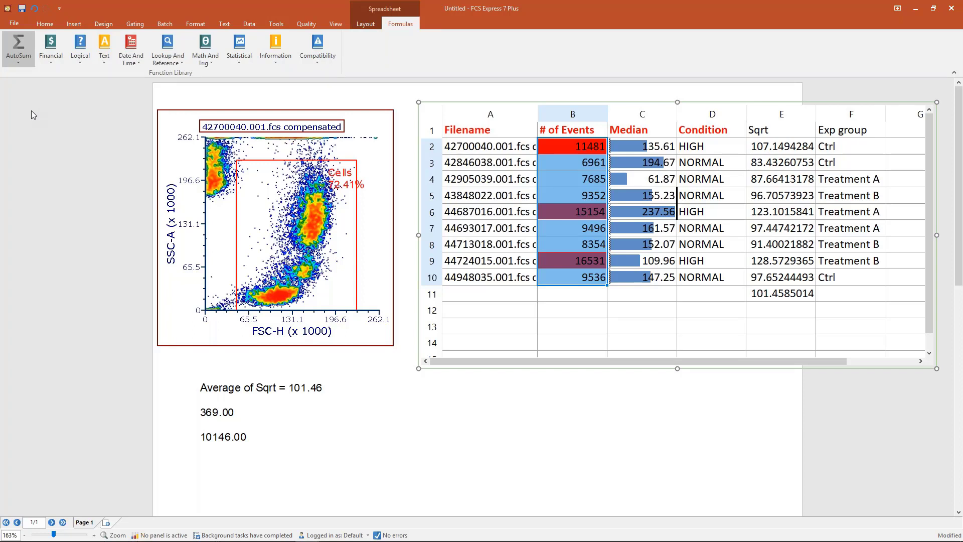
pyautogui.click(18, 62)
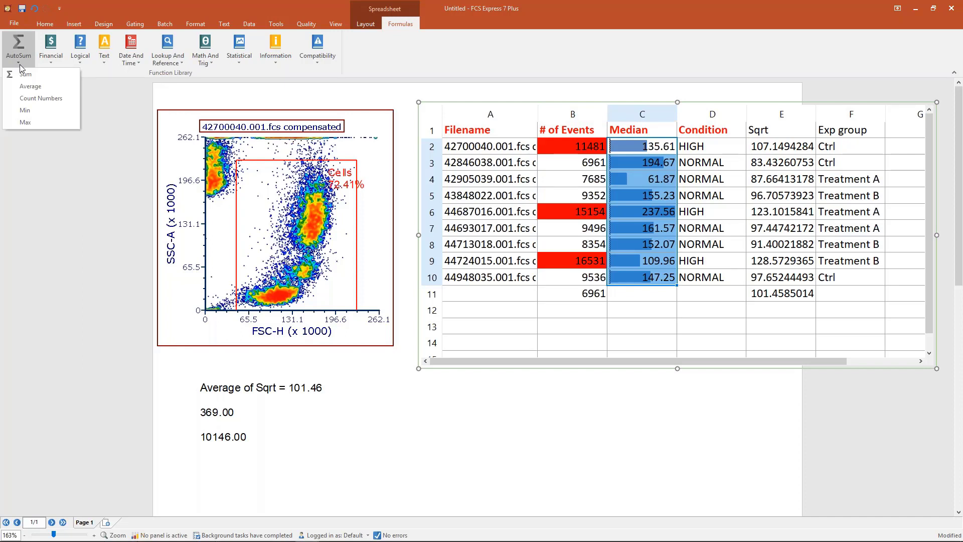
pyautogui.click(24, 74)
# Step: Examine the # of Events values in column B and the summary results in row 11 of the spreadsheet
pyautogui.click(589, 147)
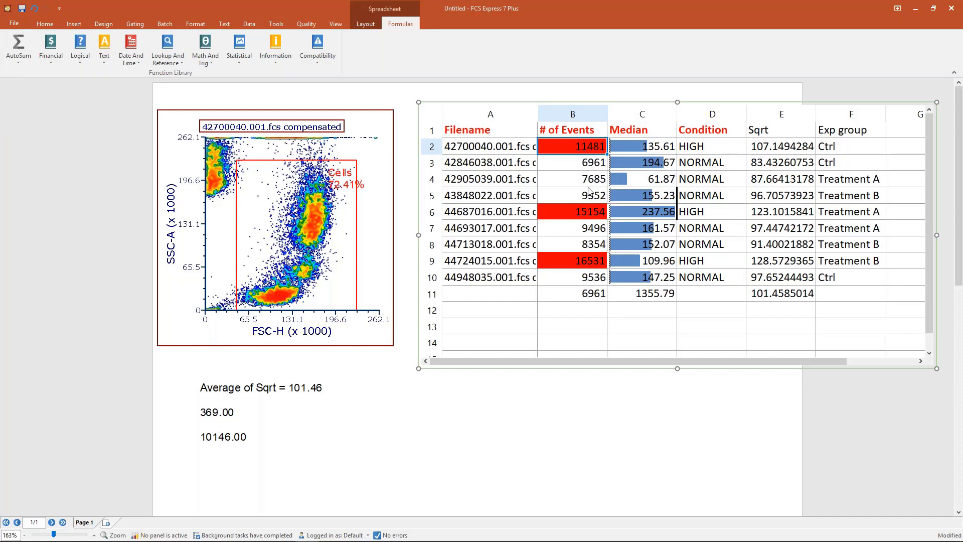
pyautogui.moveTo(589, 191); pyautogui.dragTo(592, 262)
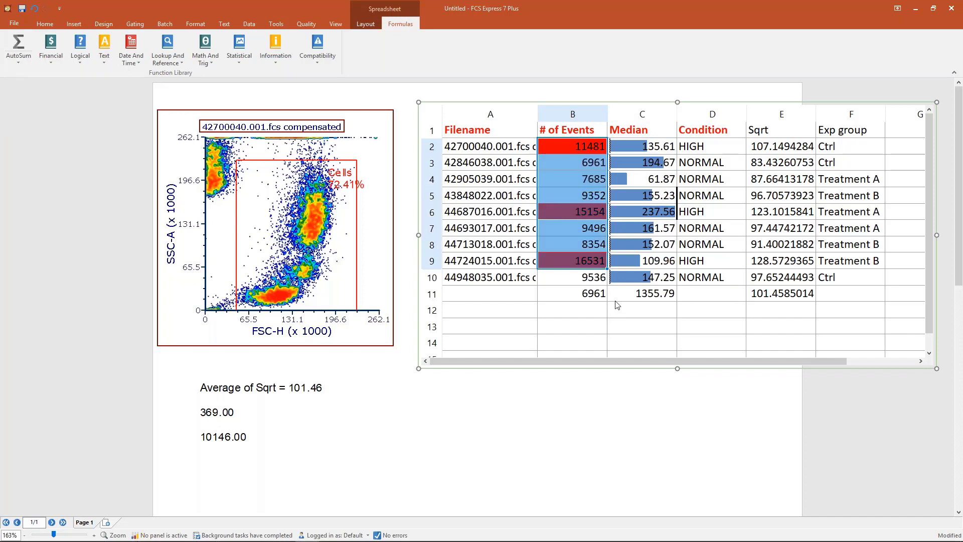
pyautogui.click(589, 297)
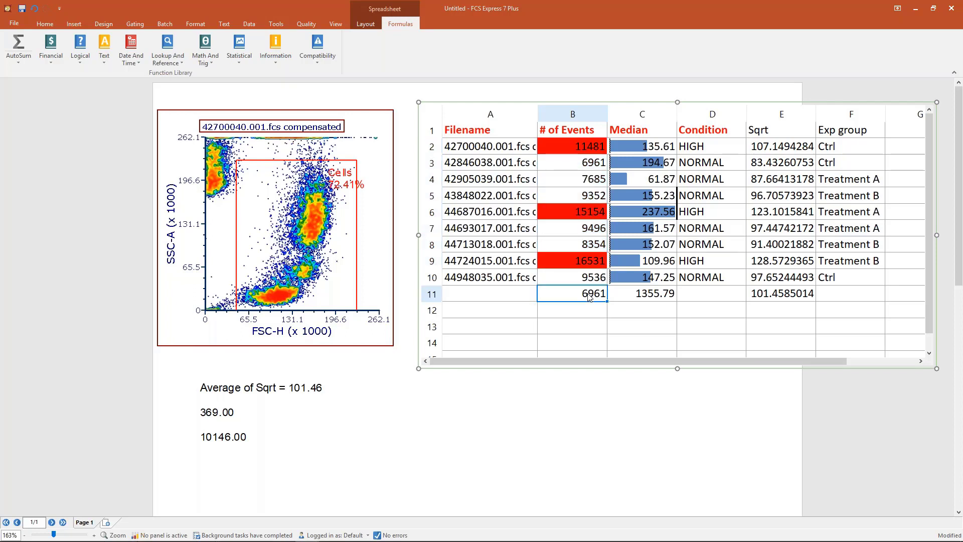
pyautogui.click(773, 295)
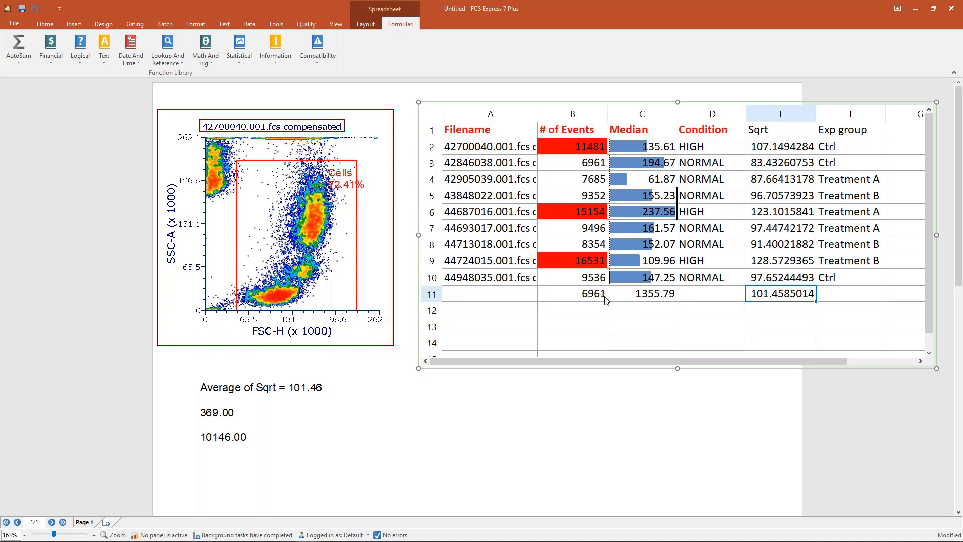
pyautogui.click(664, 294)
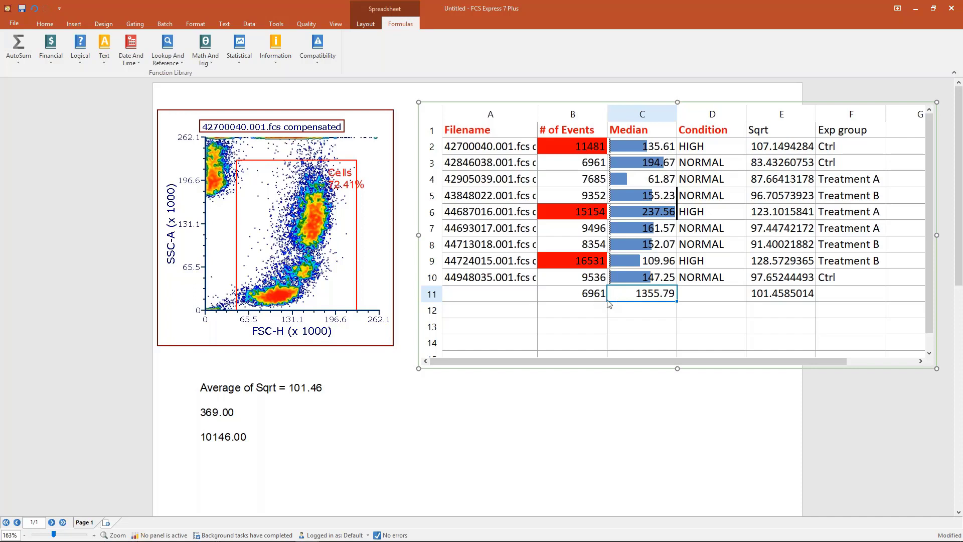
pyautogui.click(579, 300)
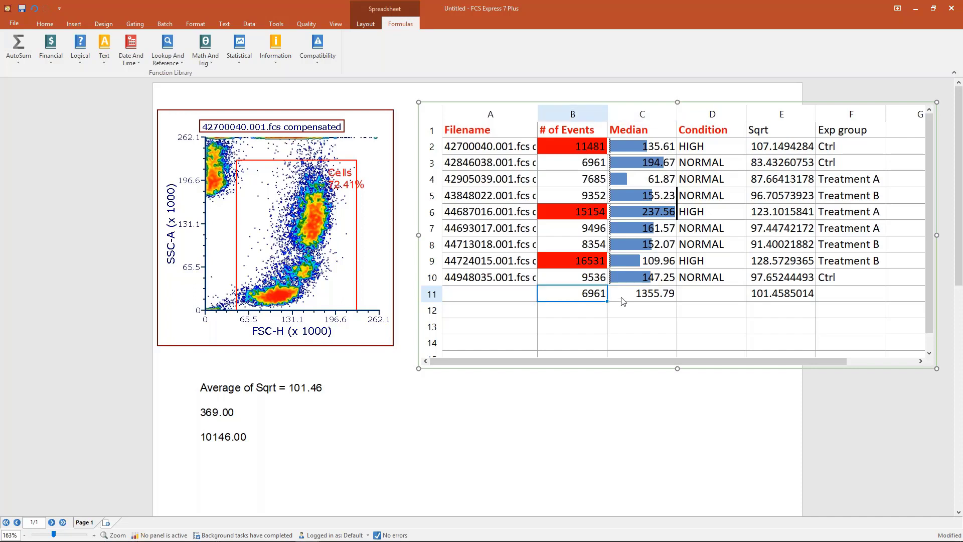
pyautogui.moveTo(624, 301); pyautogui.dragTo(651, 298)
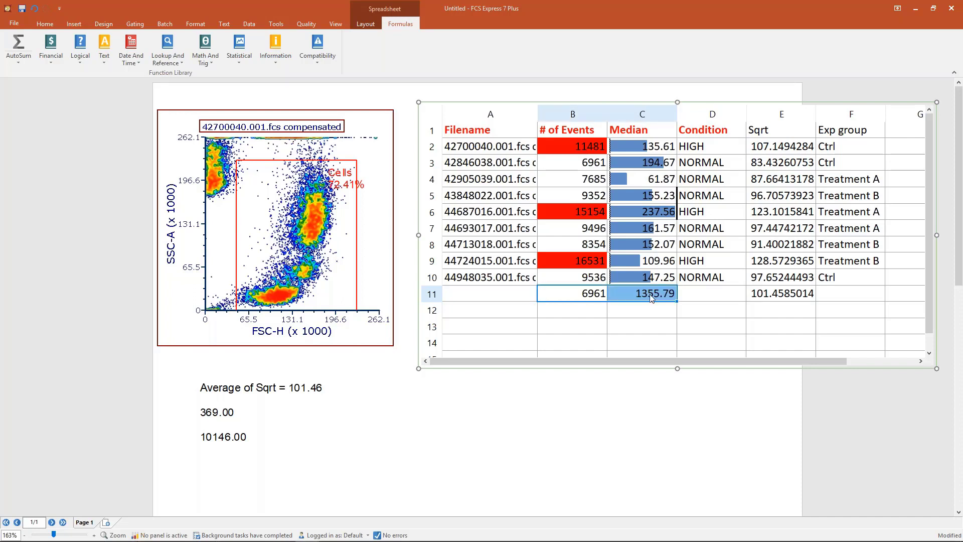
pyautogui.press('Right')
pyautogui.press('Right')
pyautogui.press('Right')
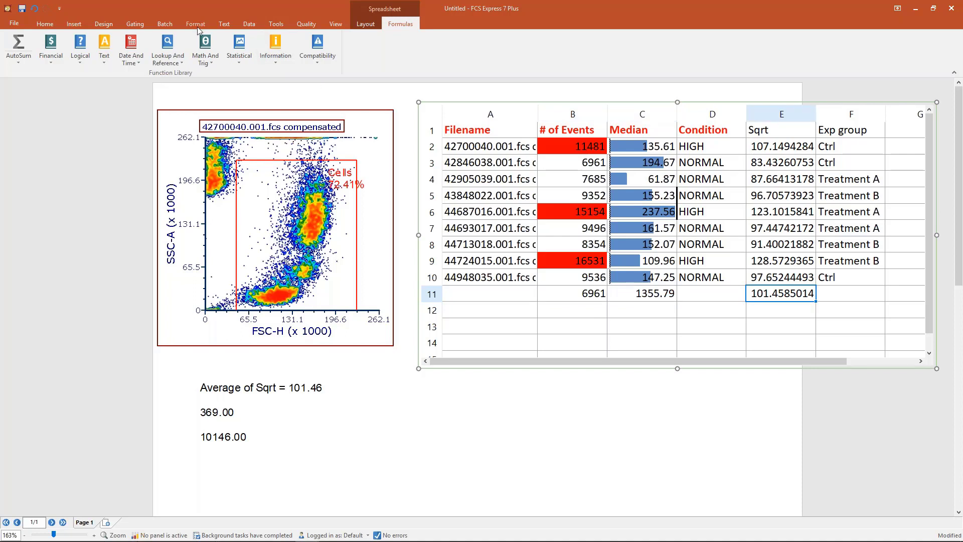
# Step: Add an Export To Excel (Column Mode) report to the batch actions, containing the values of spreadsheet cells B11, C11 and E11
pyautogui.click(165, 23)
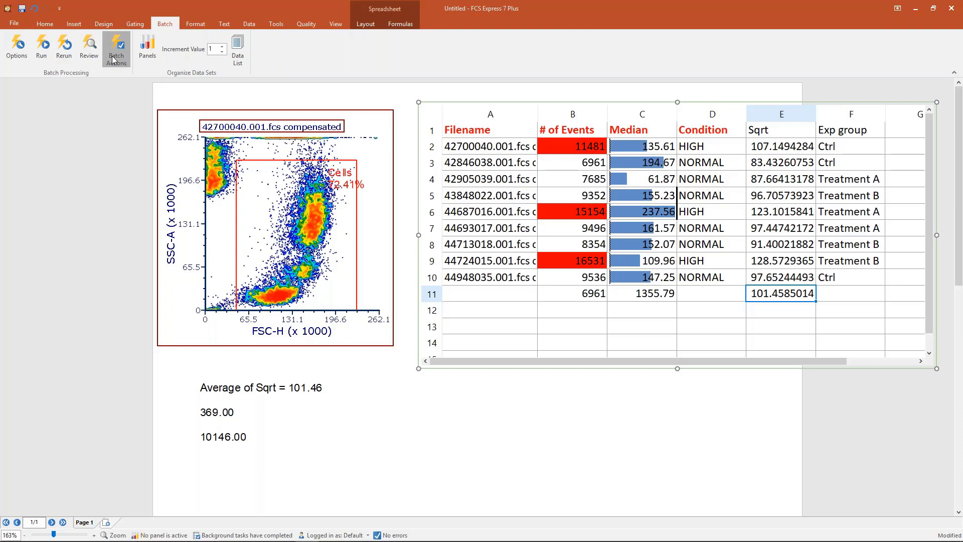
pyautogui.click(113, 60)
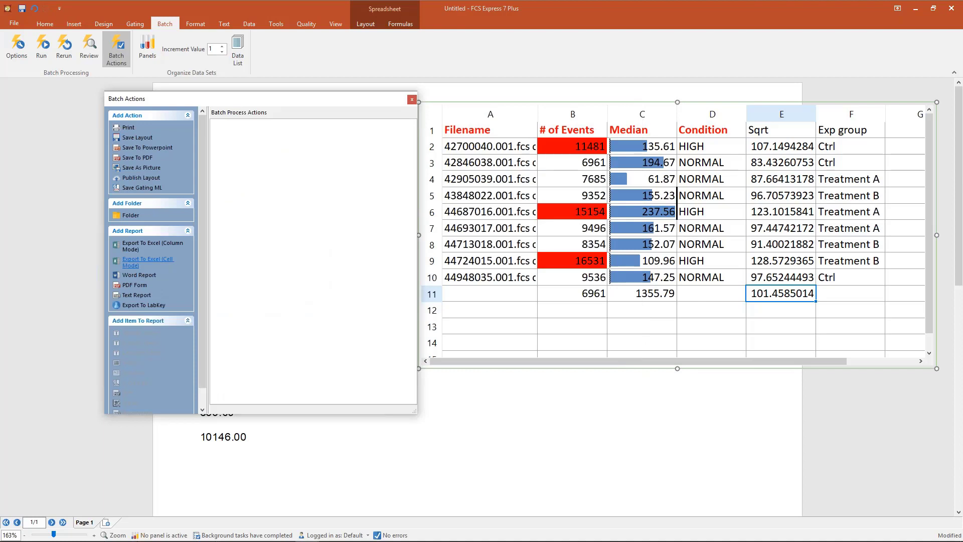
pyautogui.doubleClick(152, 246)
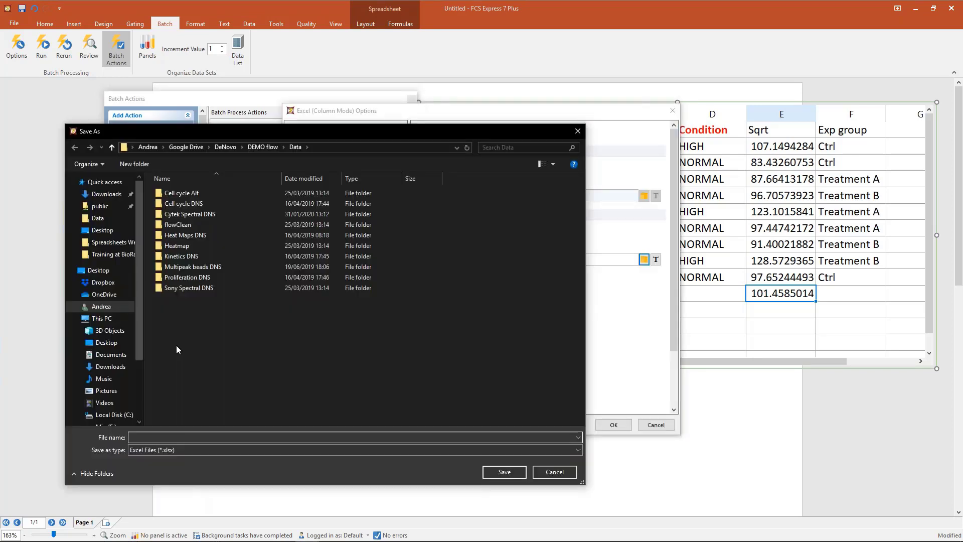
pyautogui.press('Escape')
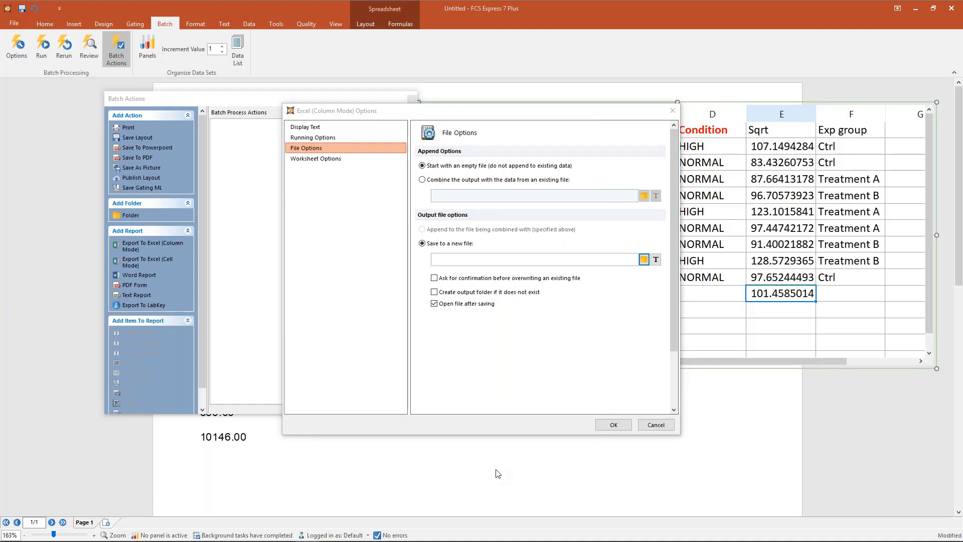
pyautogui.press('Return')
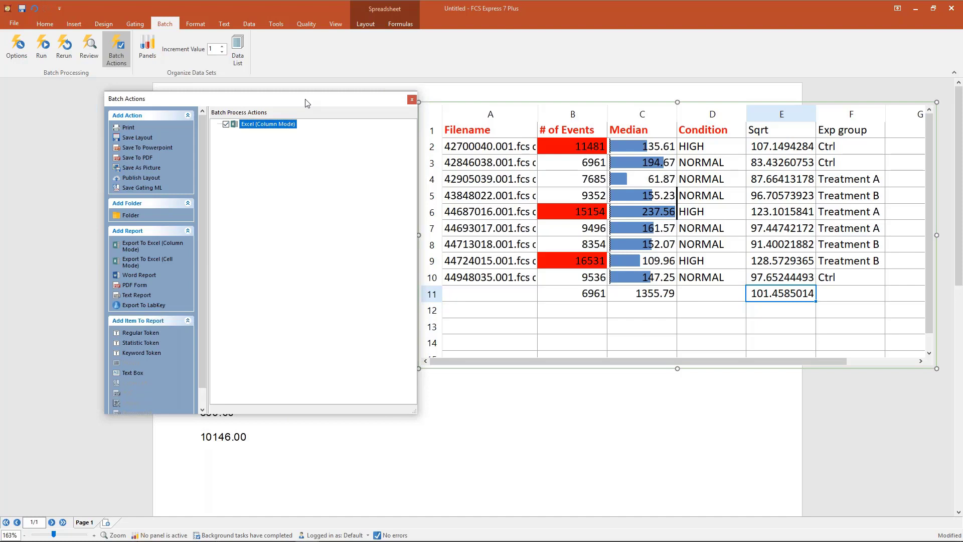
pyautogui.click(642, 293)
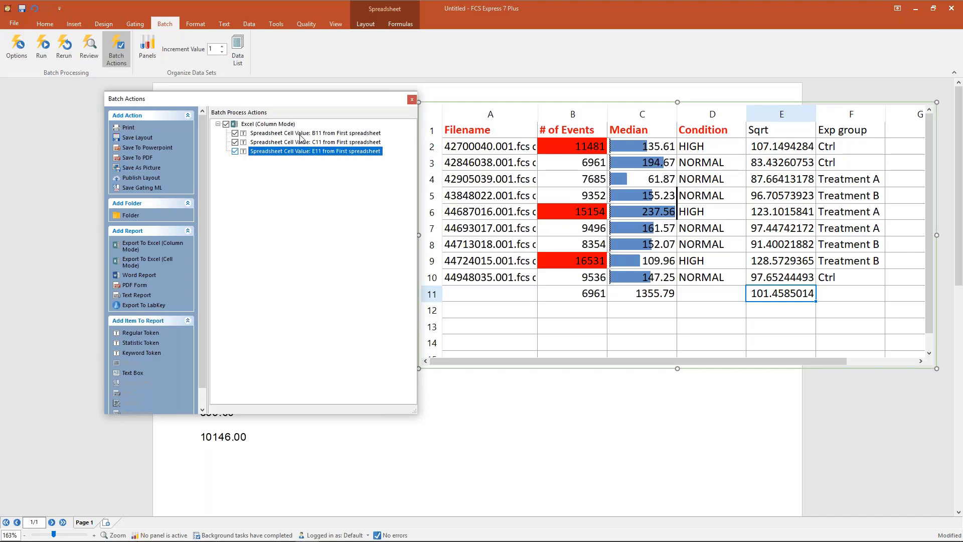
# Step: Name the export column for the B11 cell value "MIn # Event" in its field options
pyautogui.doubleClick(300, 133)
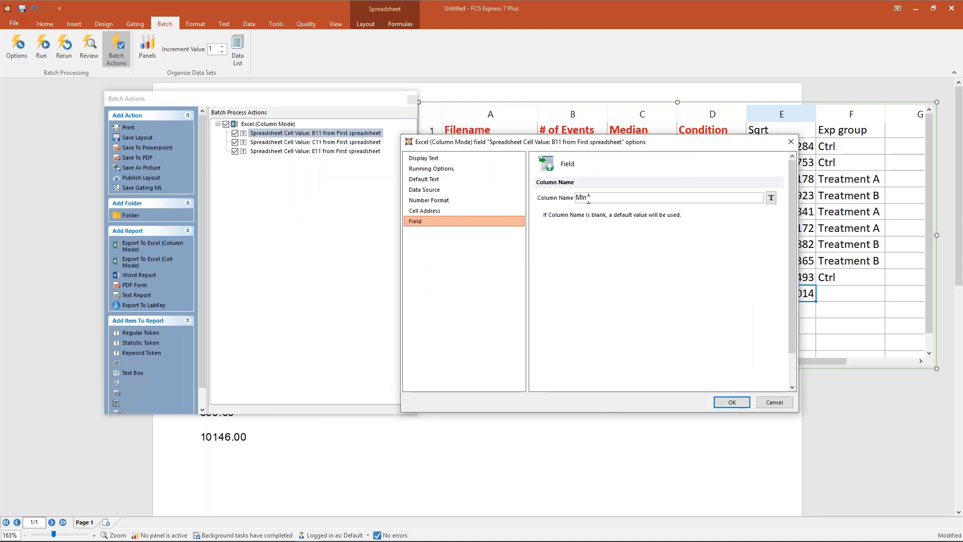
pyautogui.press('Return')
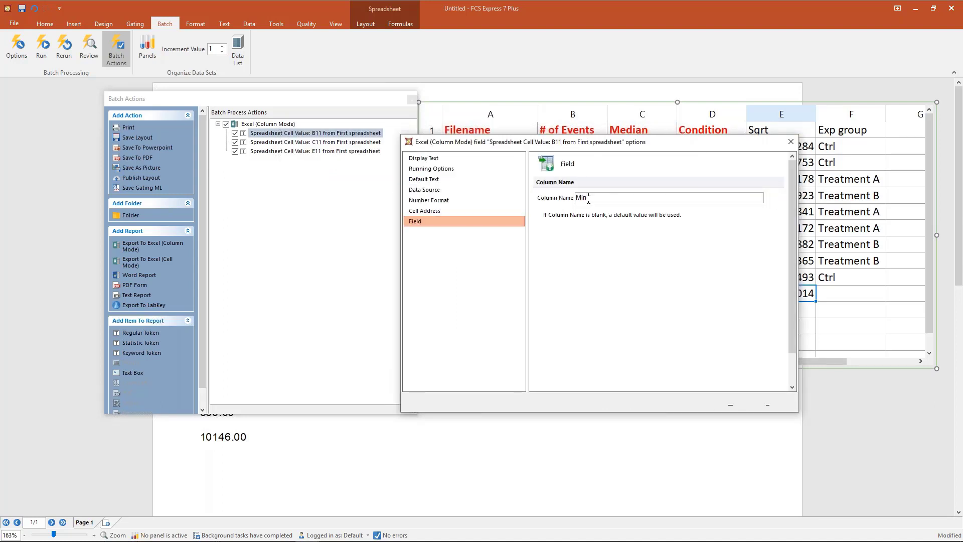
pyautogui.write('# Event')
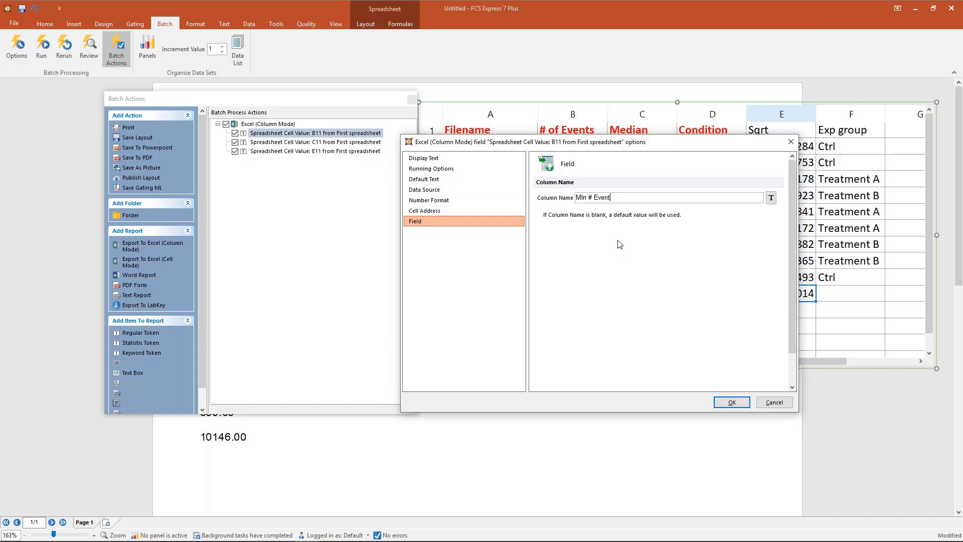
pyautogui.click(731, 402)
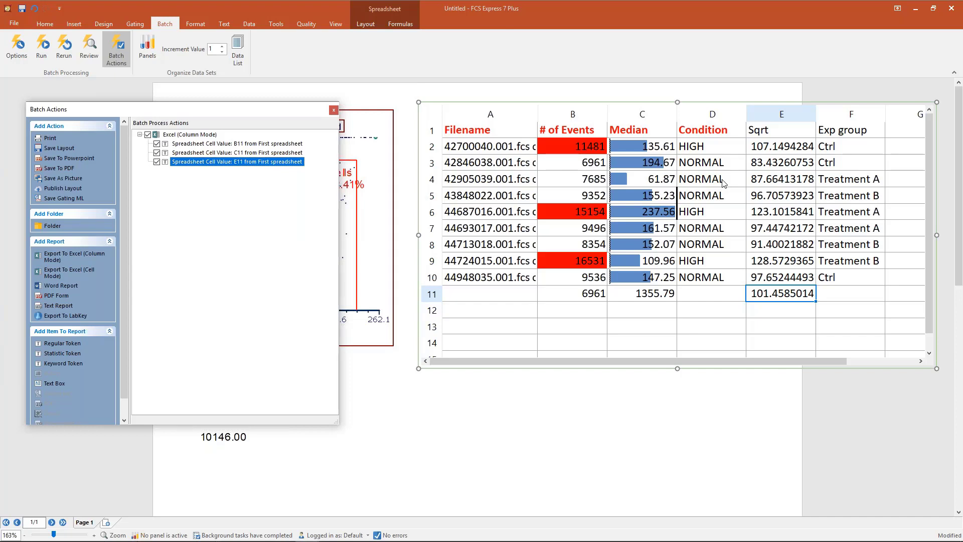
# Step: Export the spreadsheet to the Desktop as an Excel Workbook (*.xlsx) named "Export to Excel"
pyautogui.click(723, 184)
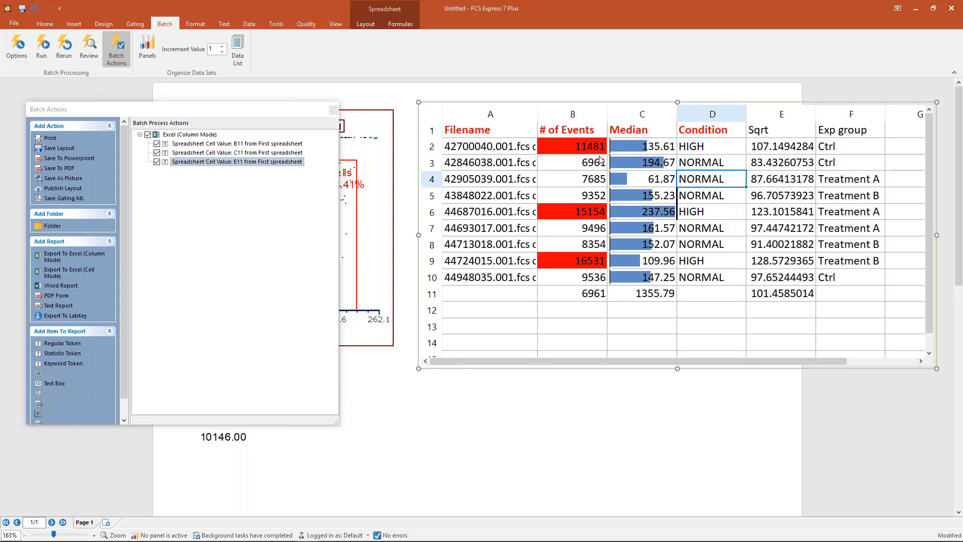
pyautogui.click(365, 24)
pyautogui.click(667, 48)
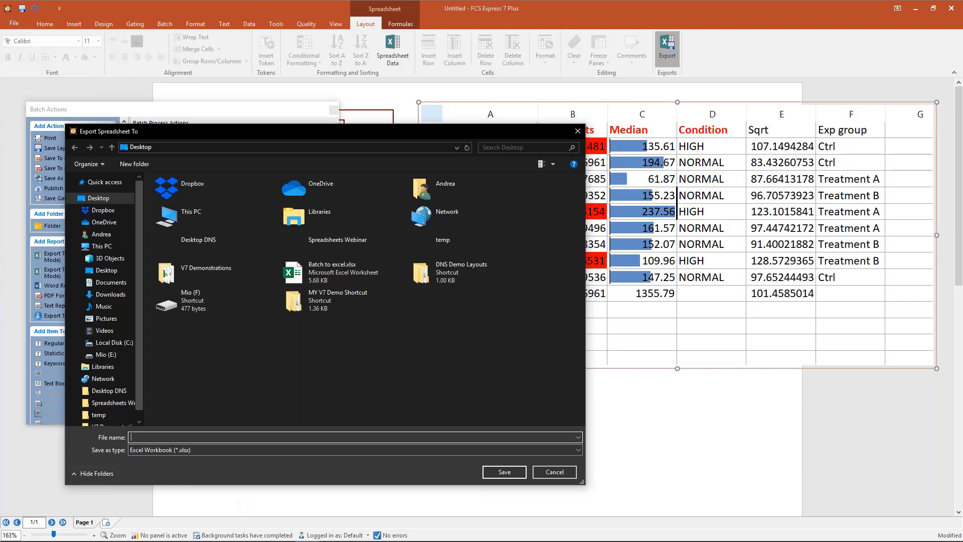
pyautogui.click(207, 450)
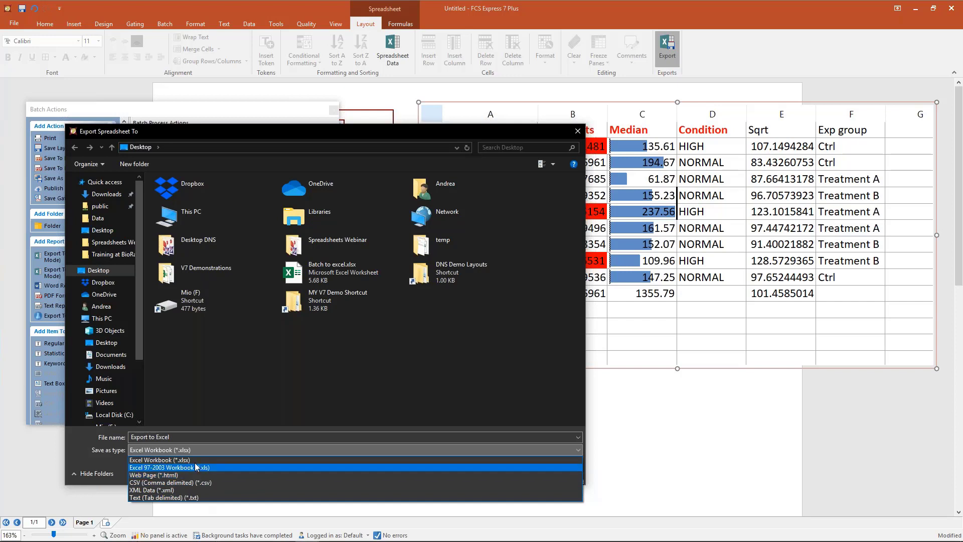
pyautogui.click(165, 460)
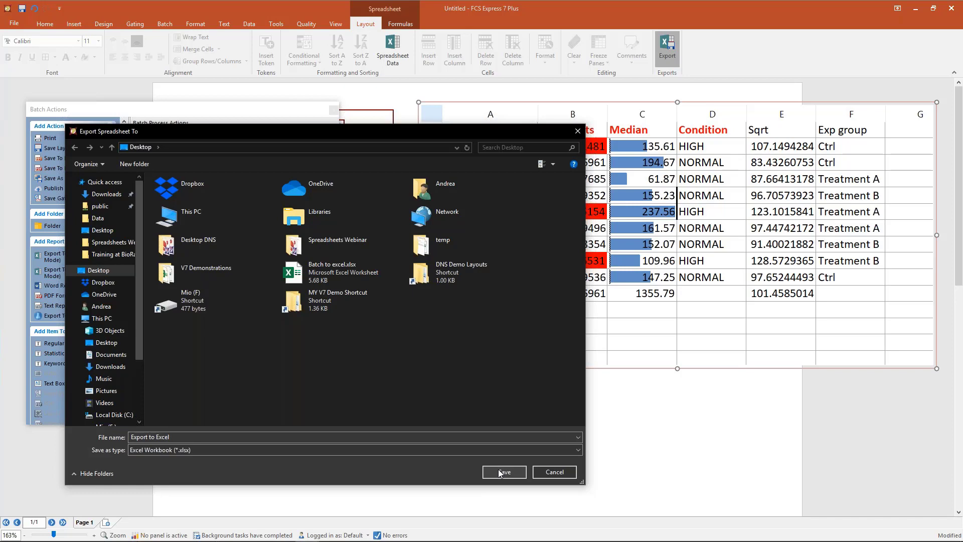
pyautogui.click(503, 472)
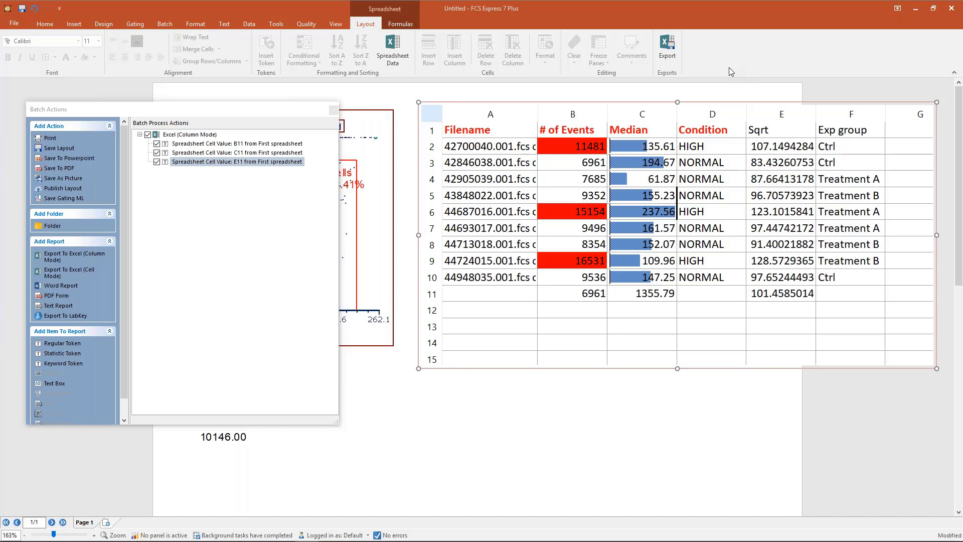
# Step: Switch to the exported workbook in Excel and examine the Condition formula in D2 and the adjacent Sqrt cell
pyautogui.press('super+Down')
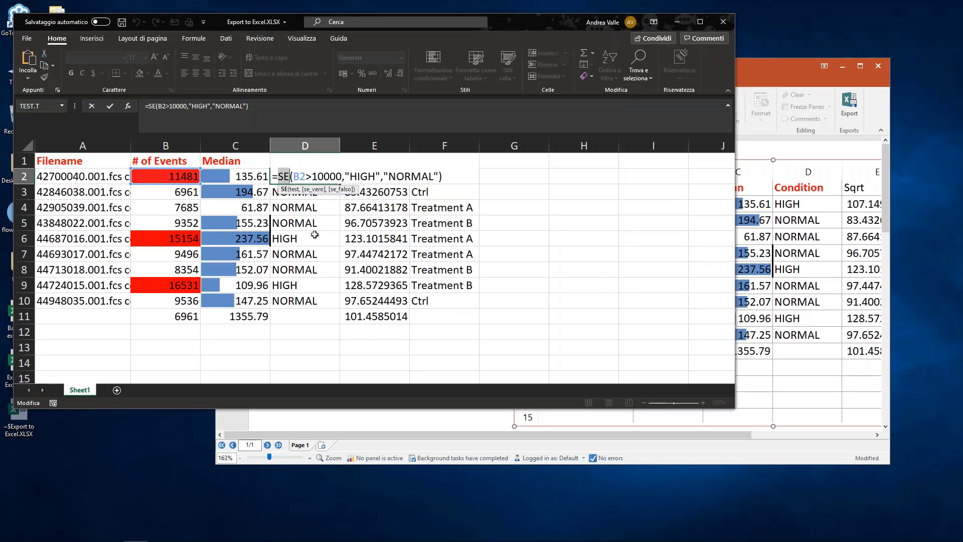
pyautogui.doubleClick(362, 176)
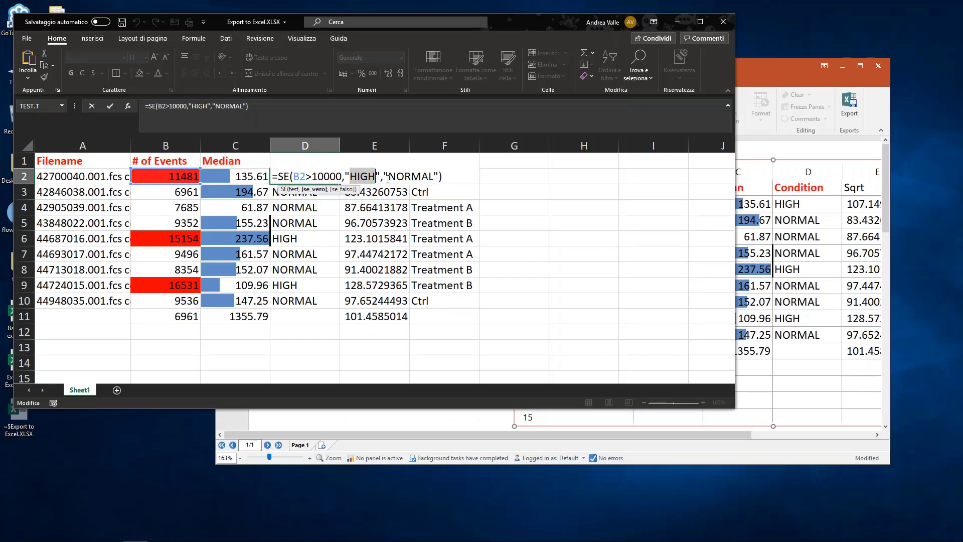
pyautogui.doubleClick(391, 176)
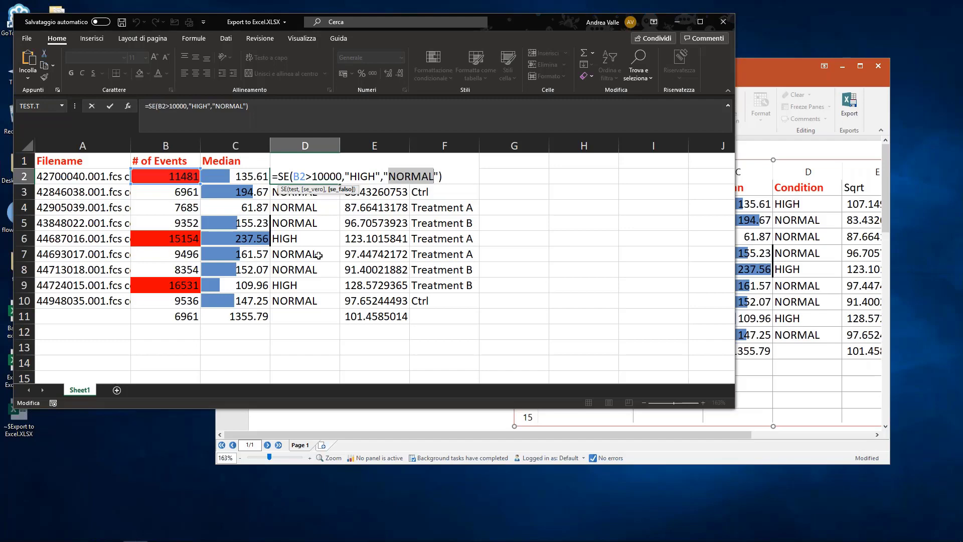
pyautogui.press('Escape')
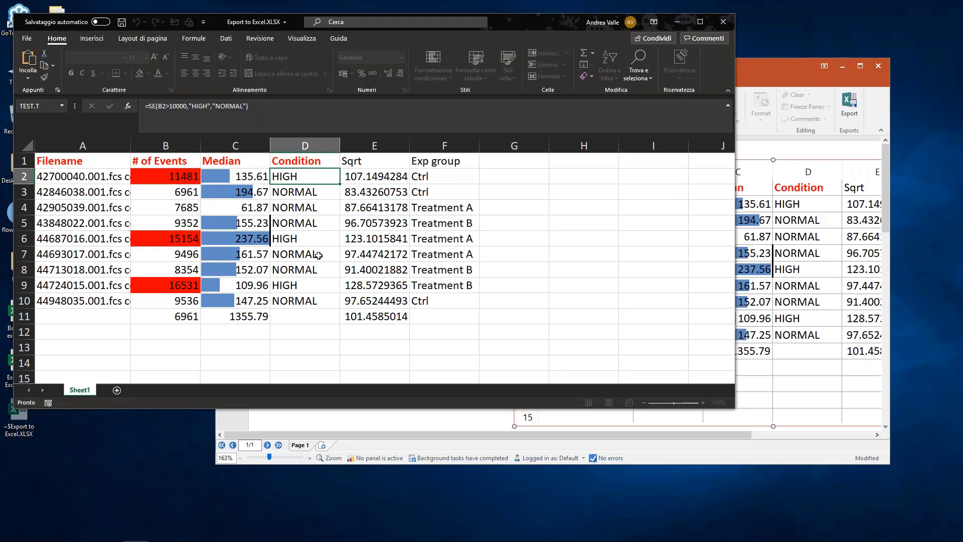
pyautogui.press('Right')
pyautogui.press('F2')
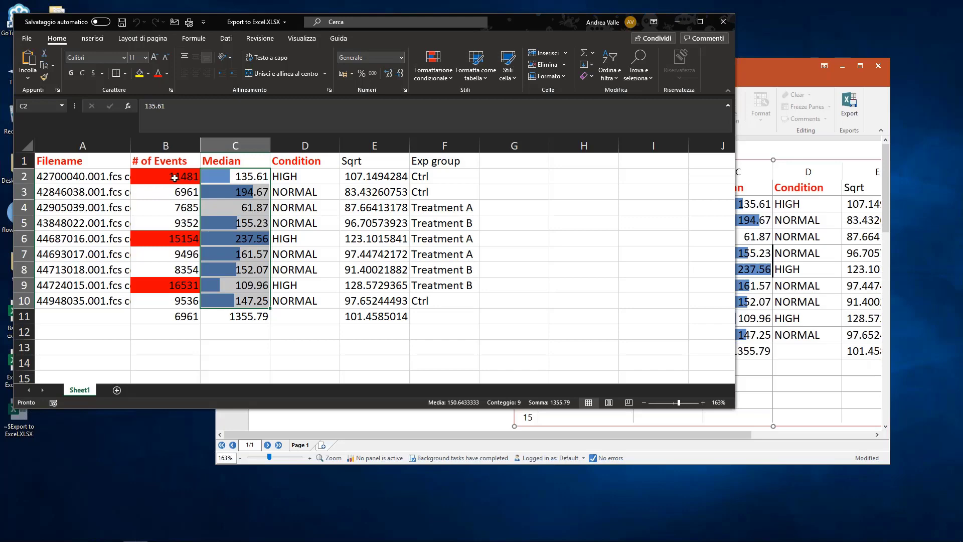
# Step: Change the # of Events value in cell B2 of the exported workbook to 9481
pyautogui.doubleClick(175, 178)
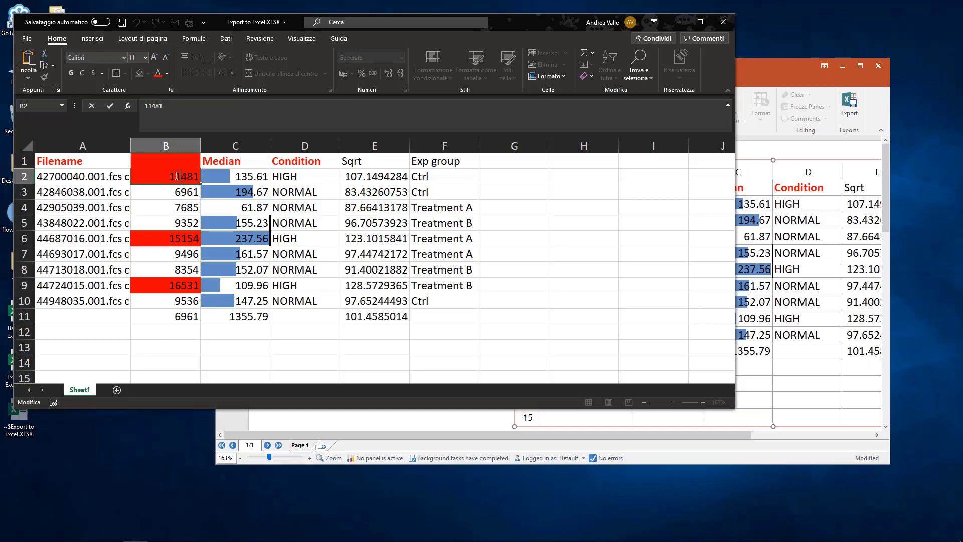
pyautogui.press('BackSpace')
pyautogui.press('BackSpace')
pyautogui.write('9')
pyautogui.hotkey('ctrl', 'Return')
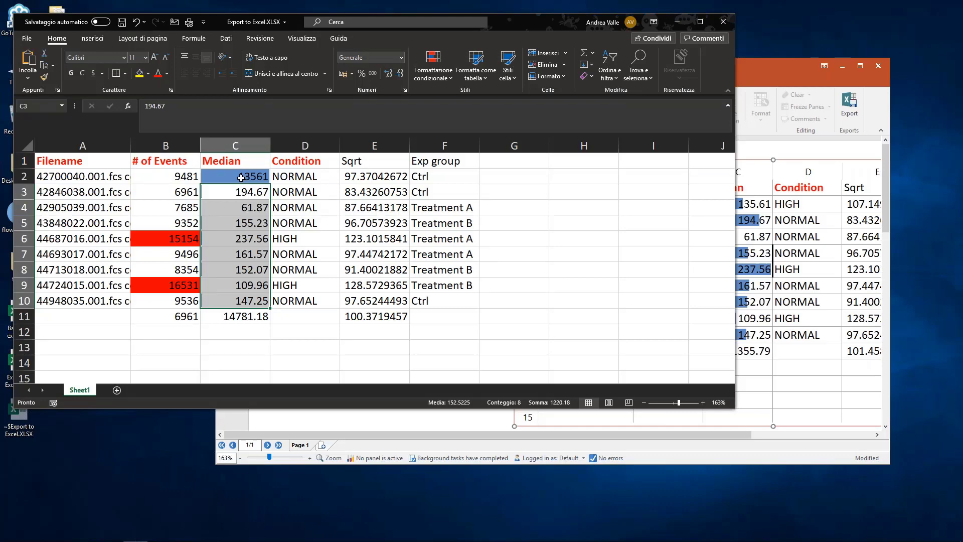
# Step: Set the Median value in C2 to 1561 and check the Median range C2:C10 and the minimum formula in B11
pyautogui.hotkey('ctrl', 'z')
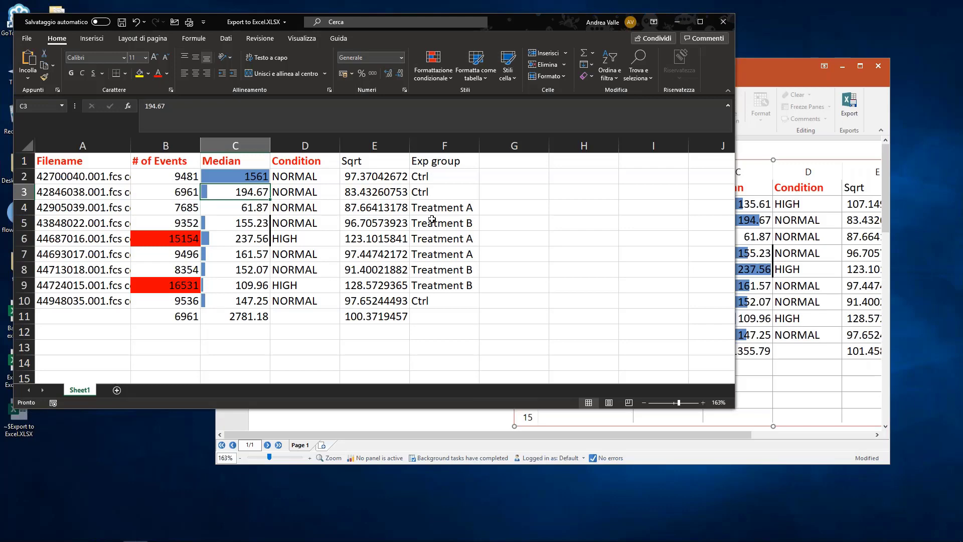
pyautogui.moveTo(236, 176); pyautogui.dragTo(241, 300)
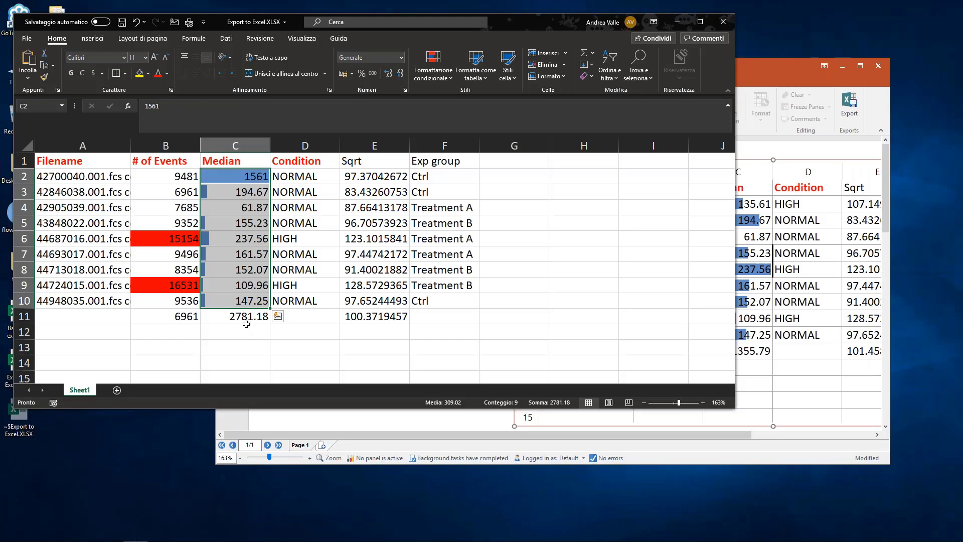
pyautogui.click(174, 314)
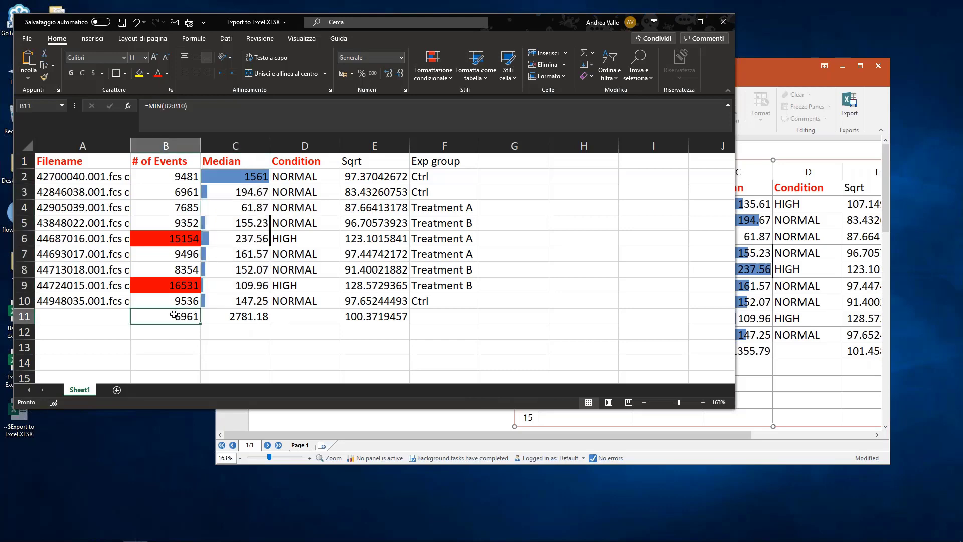